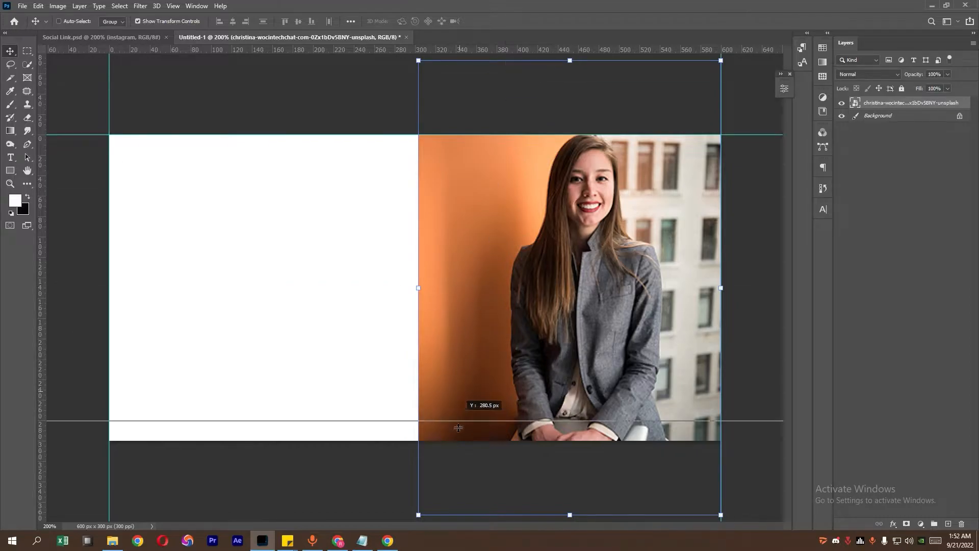
Add a vertical guide at about 300 px, then enlarge the photo and position it just right of that guide
drag(42, 244, 416, 248)
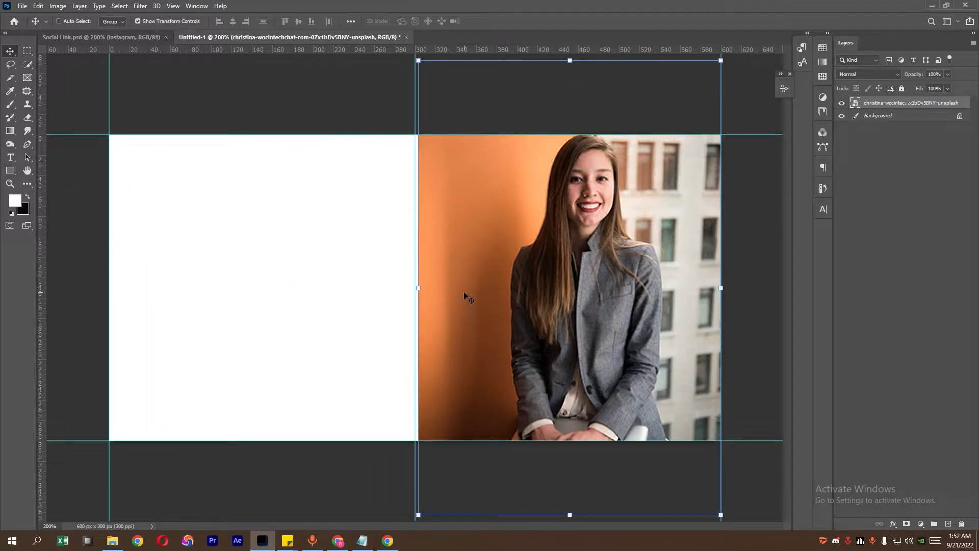
drag(720, 287, 691, 309)
key(Return)
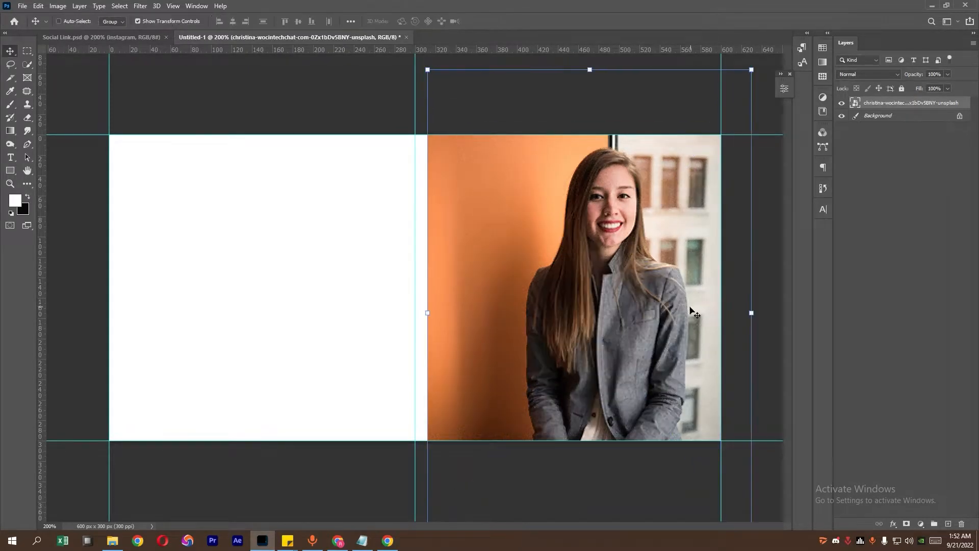
key(ctrl+minus)
drag(580, 301, 567, 317)
key(Return)
key(Left)
key(Left)
key(Left)
key(Left)
key(Left)
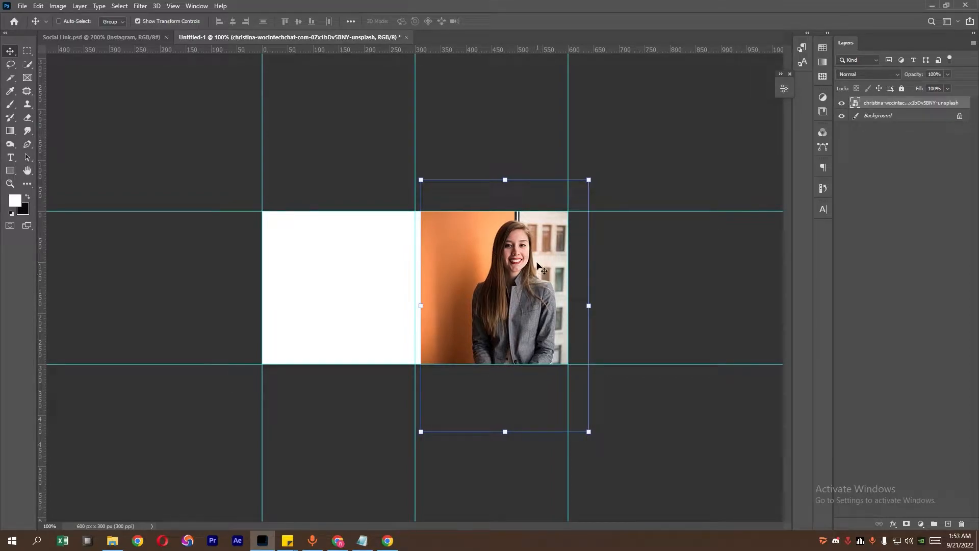
key(ctrl+plus)
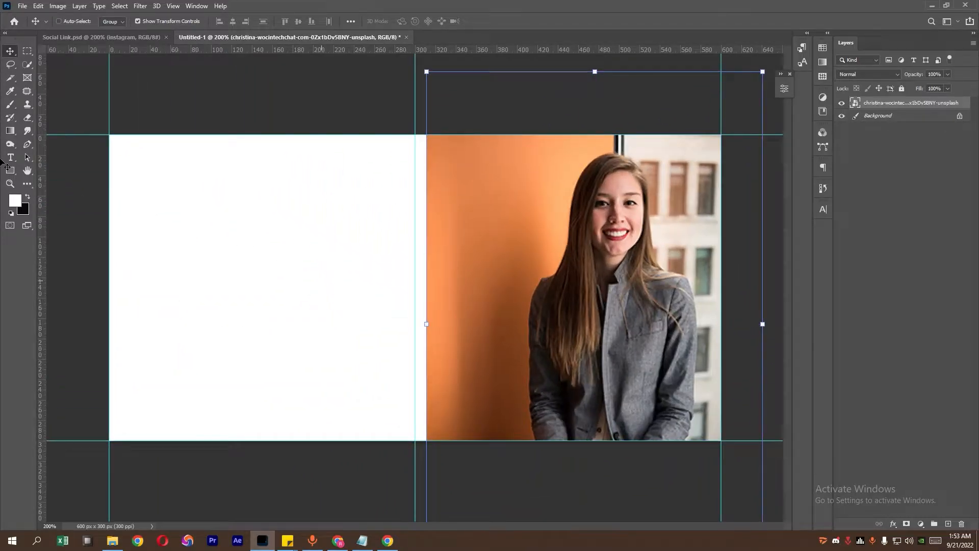
Add a text line on the white area containing the person's full name, copied from the Notepad notes
click(11, 161)
click(349, 210)
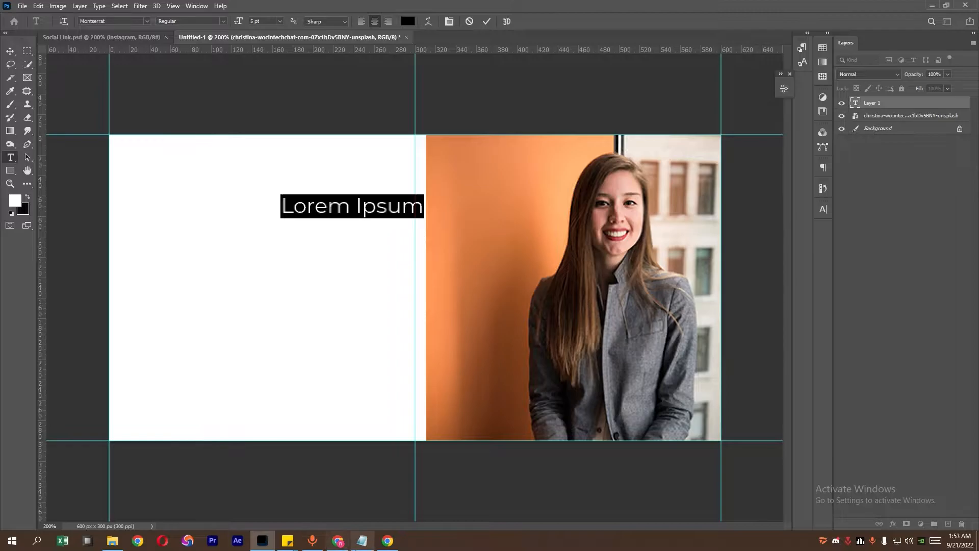
click(362, 541)
drag(520, 85, 440, 85)
right_click(505, 85)
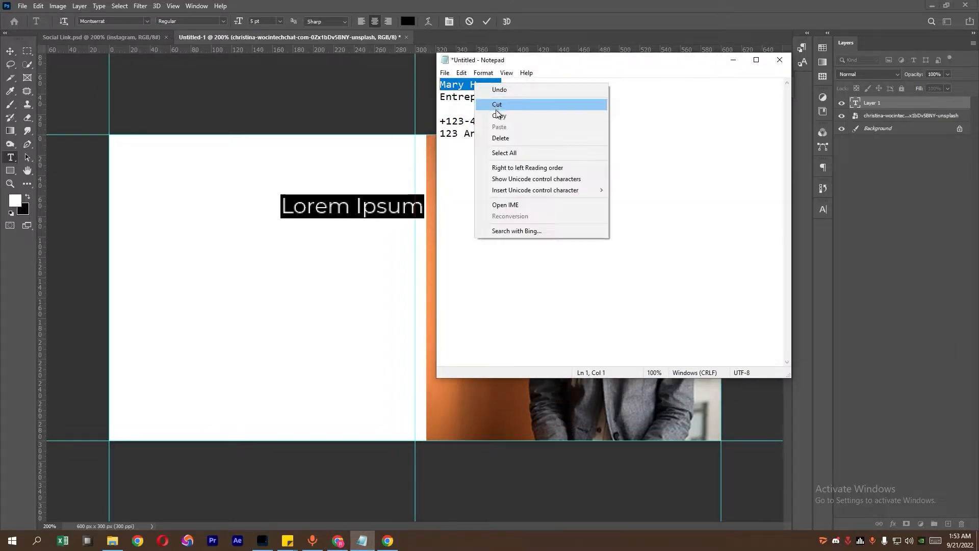
click(515, 113)
click(360, 186)
key(ctrl+v)
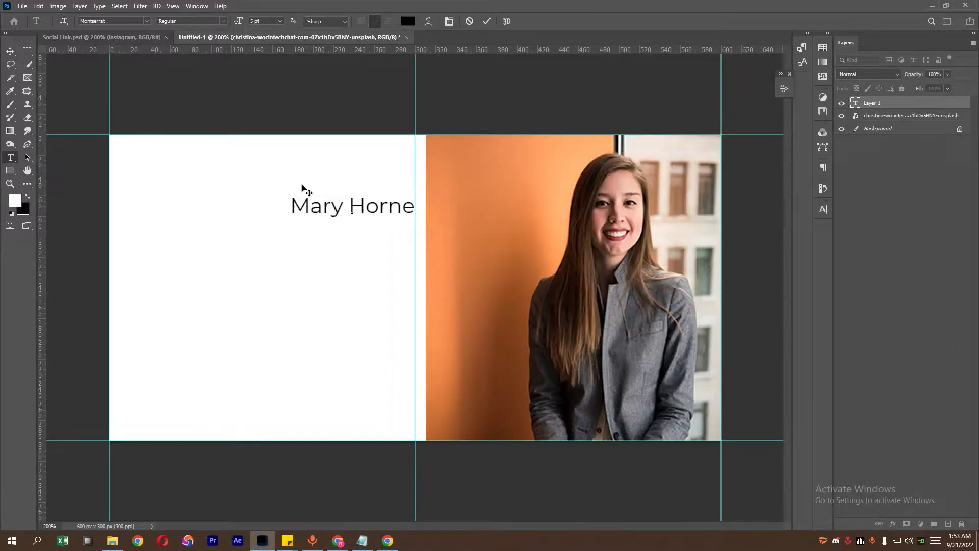
click(10, 51)
Format the name text in Montserrat Bold at 8 pt
click(823, 210)
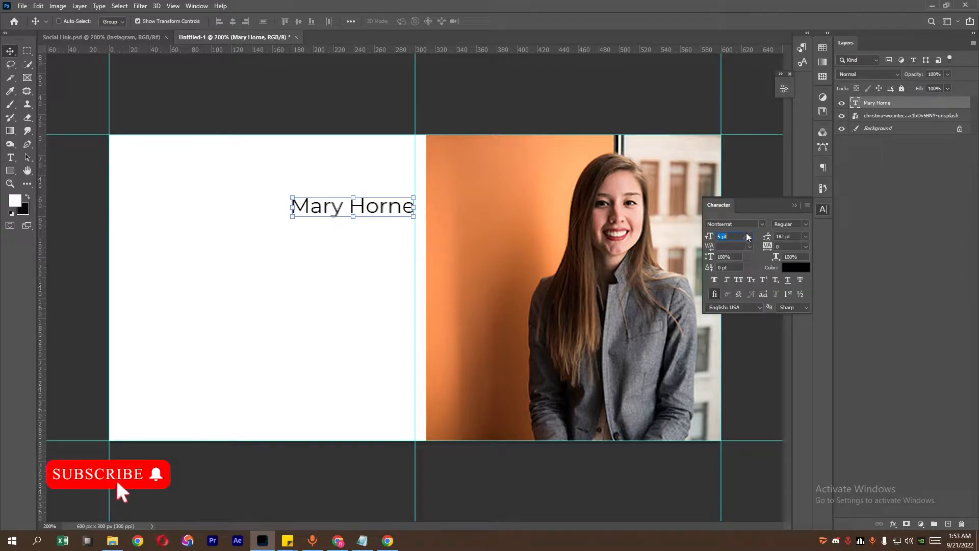
click(760, 225)
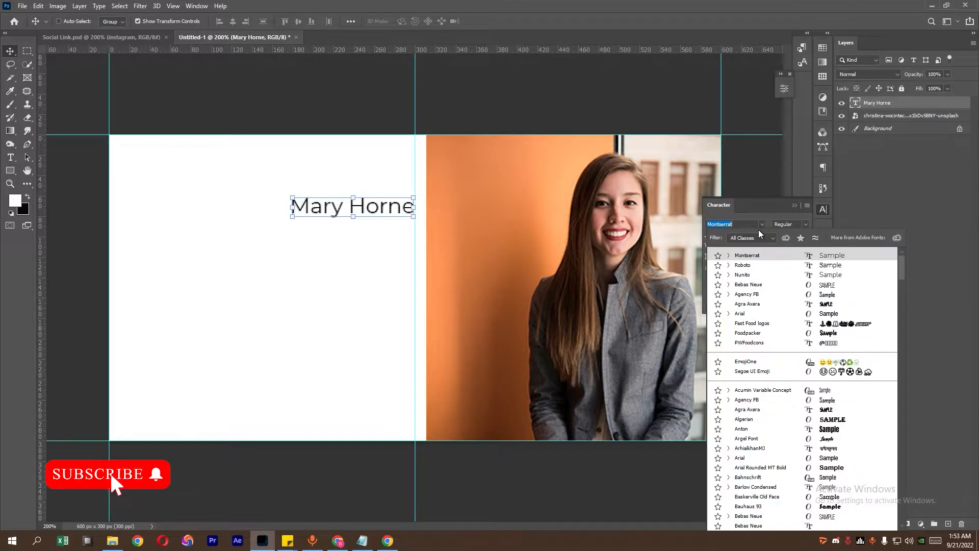
click(758, 256)
click(795, 226)
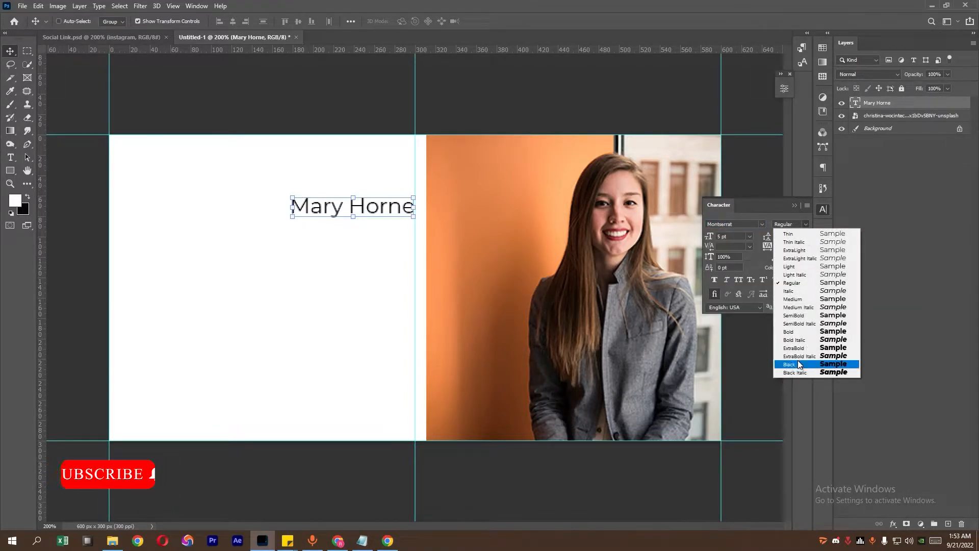
click(806, 332)
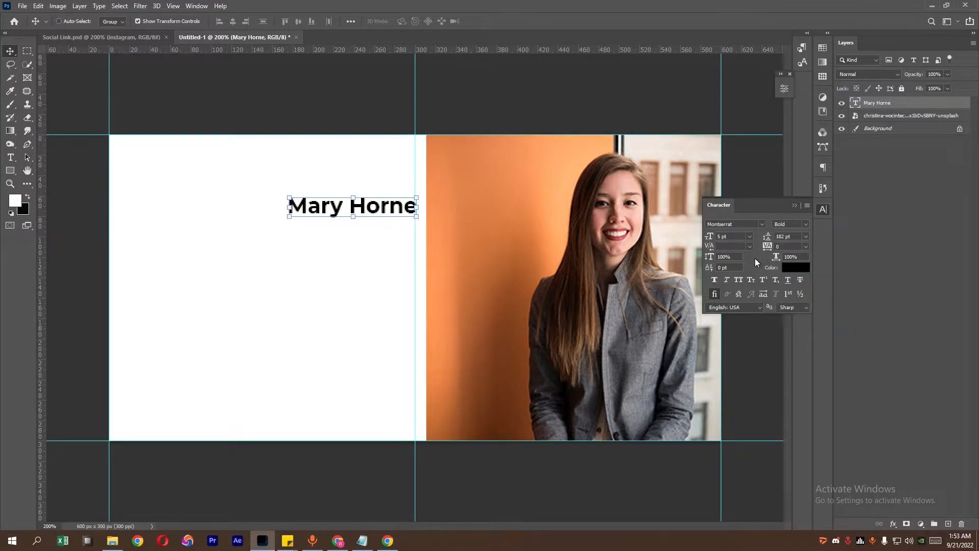
scroll(737, 239, up, 3)
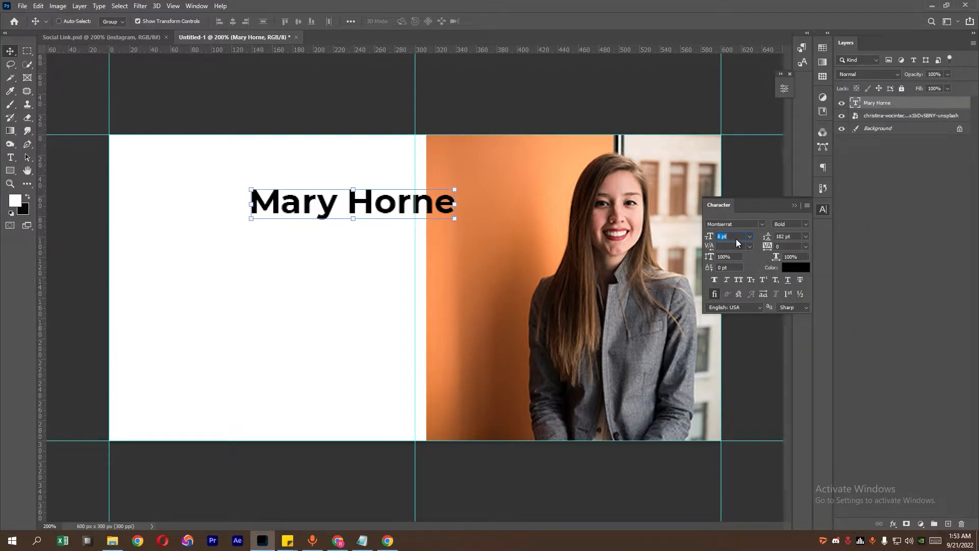
Move the name text left and slightly up so its right edge meets the centre guide
drag(435, 206, 390, 203)
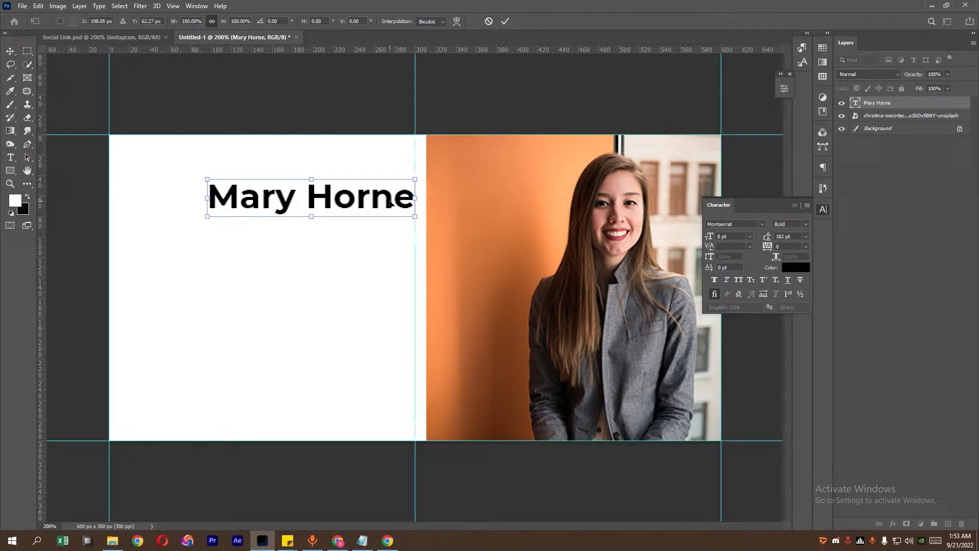
key(Return)
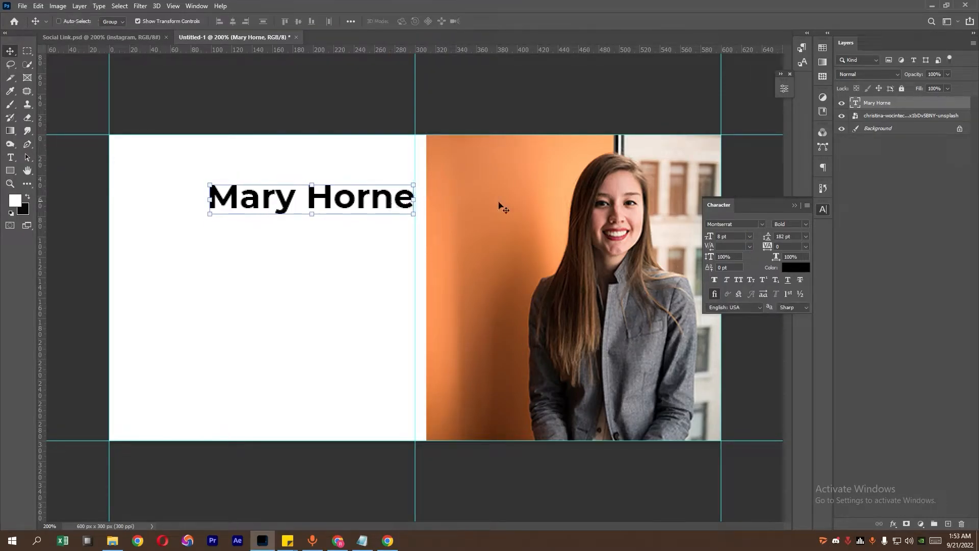
click(794, 205)
Add a second text line below the name reading "Entrepreneur", copied from the Notepad notes
click(947, 524)
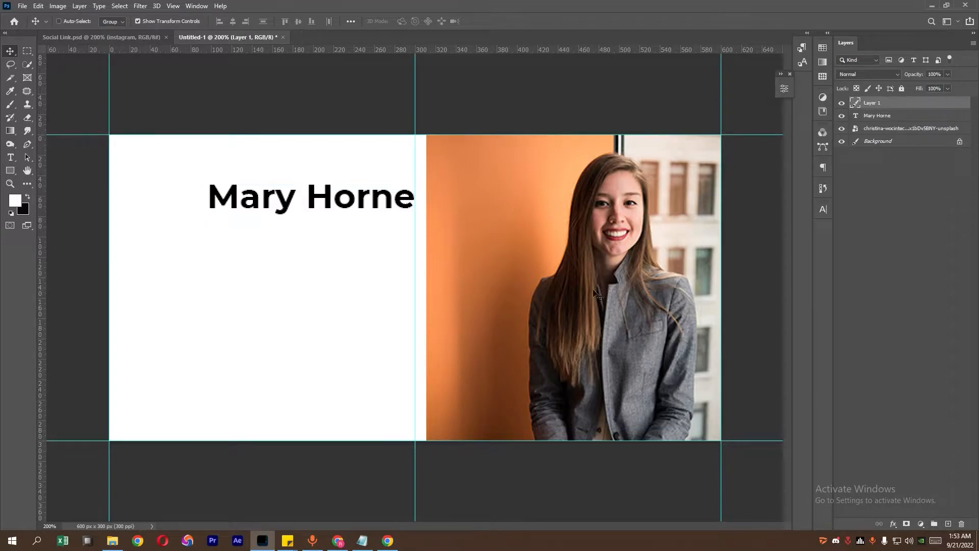
click(16, 161)
click(378, 246)
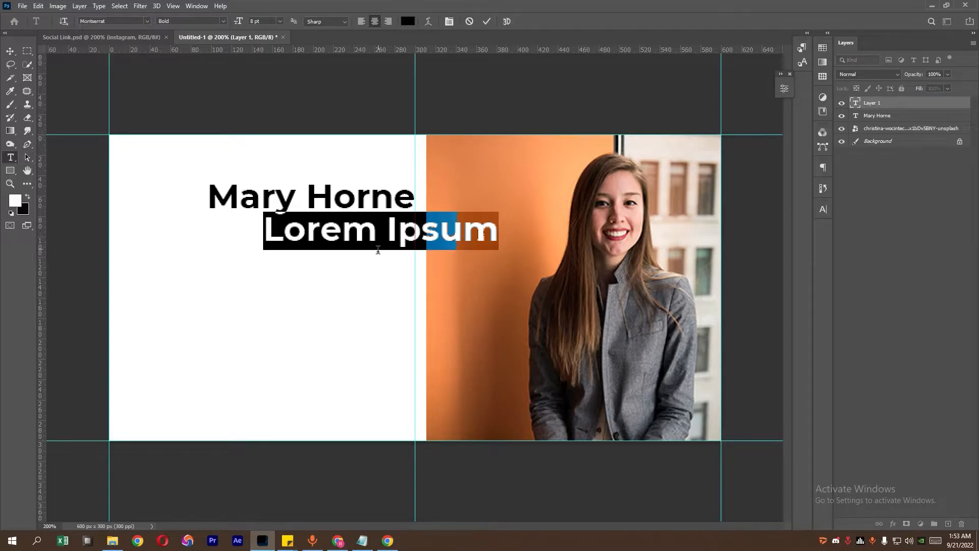
click(362, 540)
double_click(474, 97)
right_click(475, 102)
click(496, 132)
click(574, 5)
text(v)
key(ctrl+a)
key(ctrl+v)
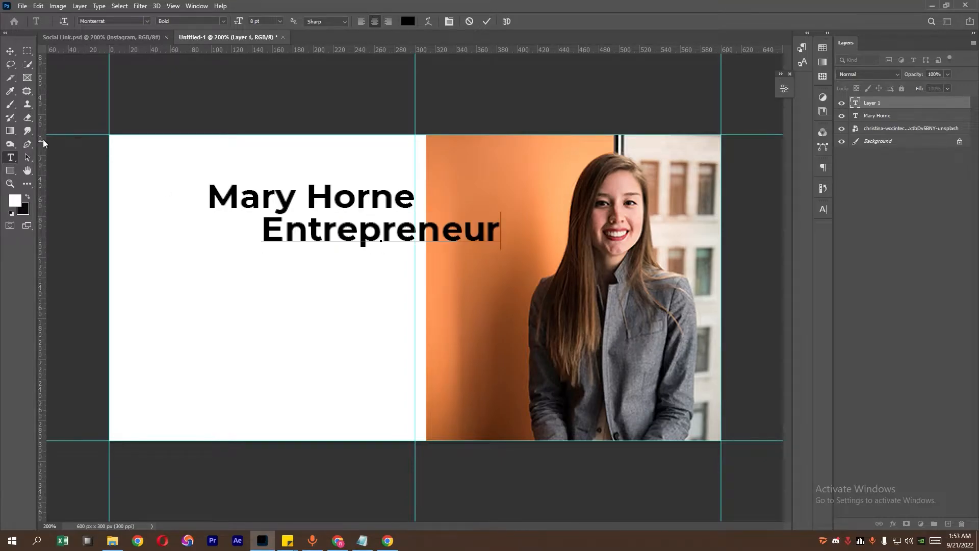
Move the Entrepreneur text left so it sits under the name with its right edge at the centre guide
click(11, 51)
click(500, 231)
drag(434, 232, 348, 233)
key(Return)
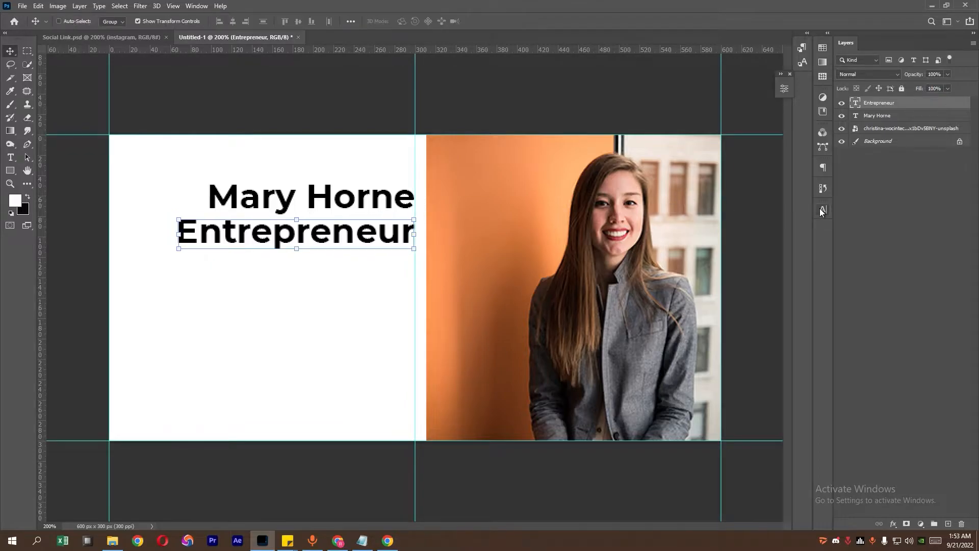
Set the Entrepreneur text to 5 pt Light and shift it right so it ends at the centre guide
click(822, 209)
key(Down)
key(Down)
key(Down)
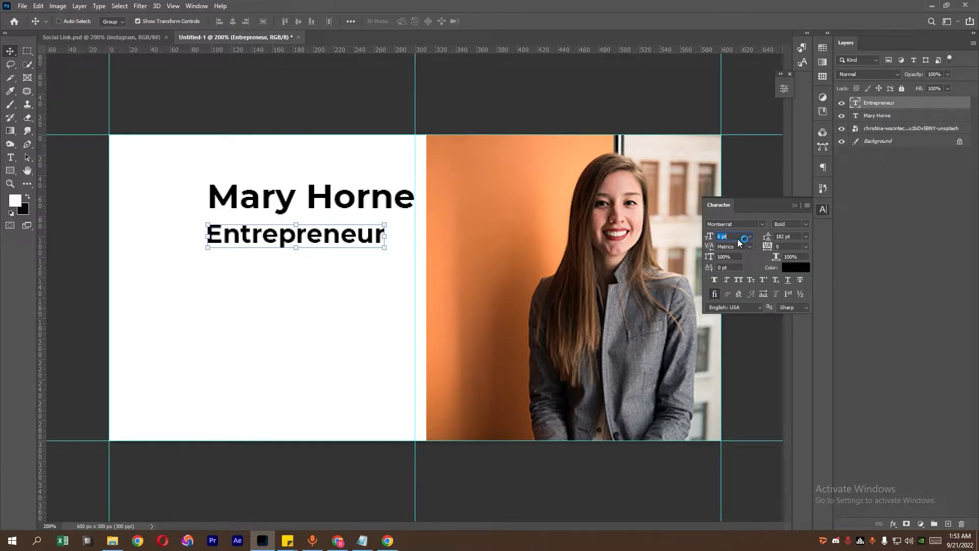
click(807, 225)
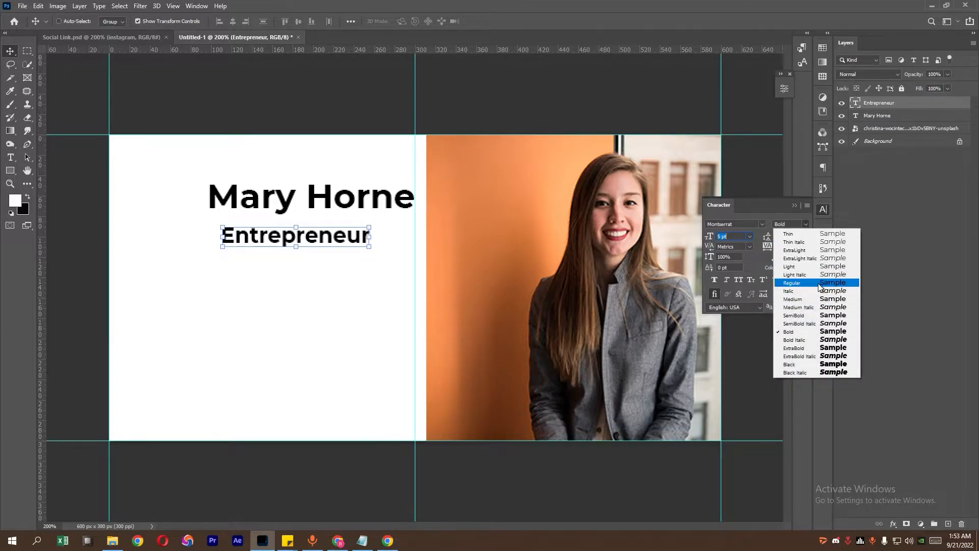
click(821, 266)
click(806, 224)
click(806, 286)
click(806, 224)
click(815, 265)
drag(353, 240, 404, 232)
key(Return)
Change the Entrepreneur text's weight to Regular and check it at 100% zoom without transform handles
key(ctrl+minus)
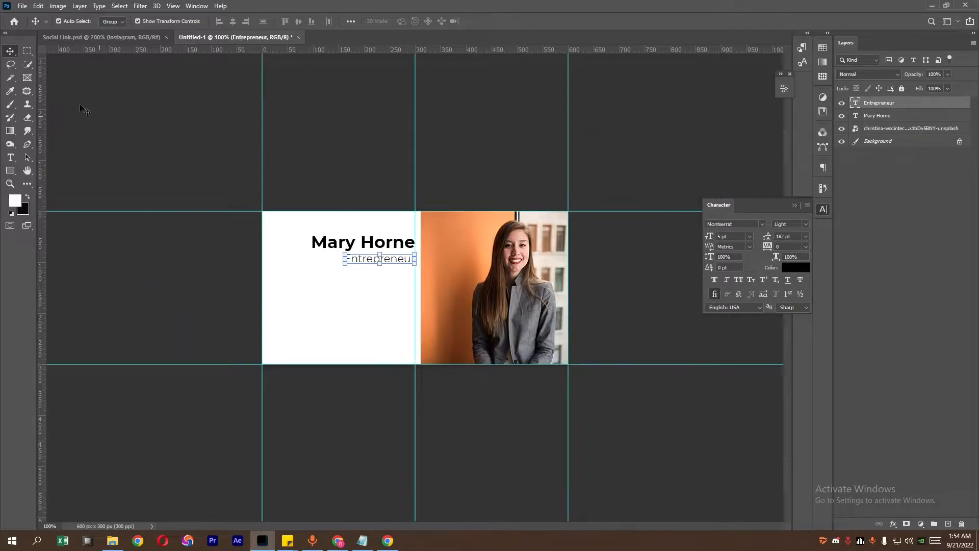
click(28, 52)
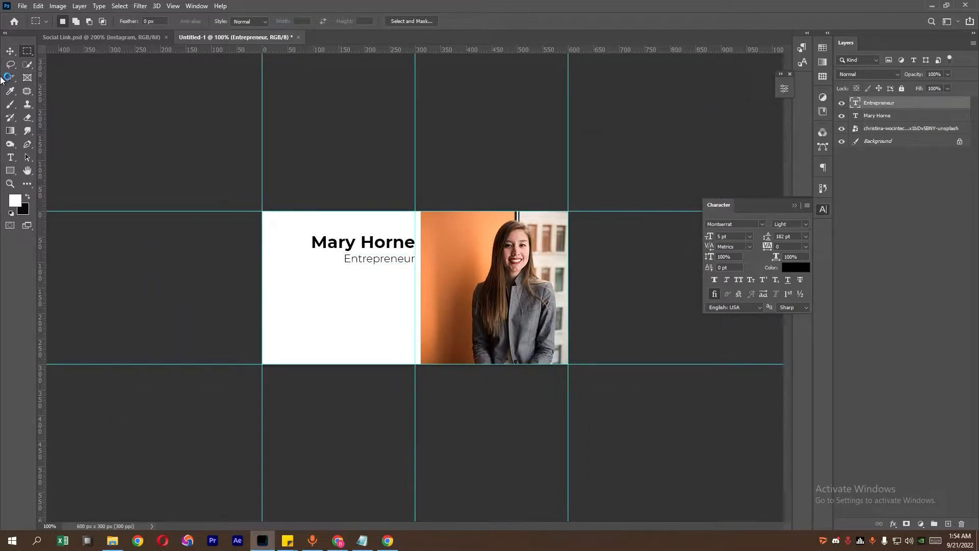
click(9, 53)
click(805, 225)
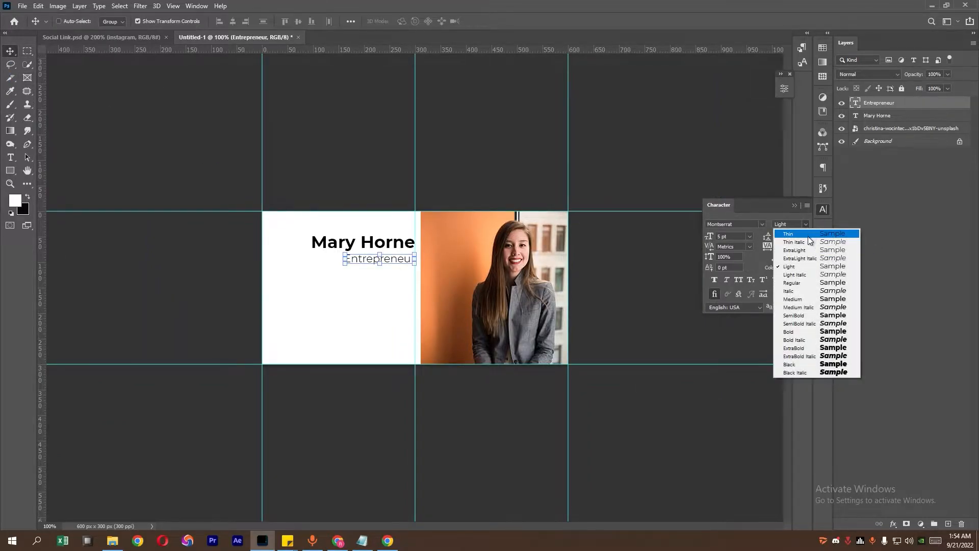
click(807, 282)
click(28, 51)
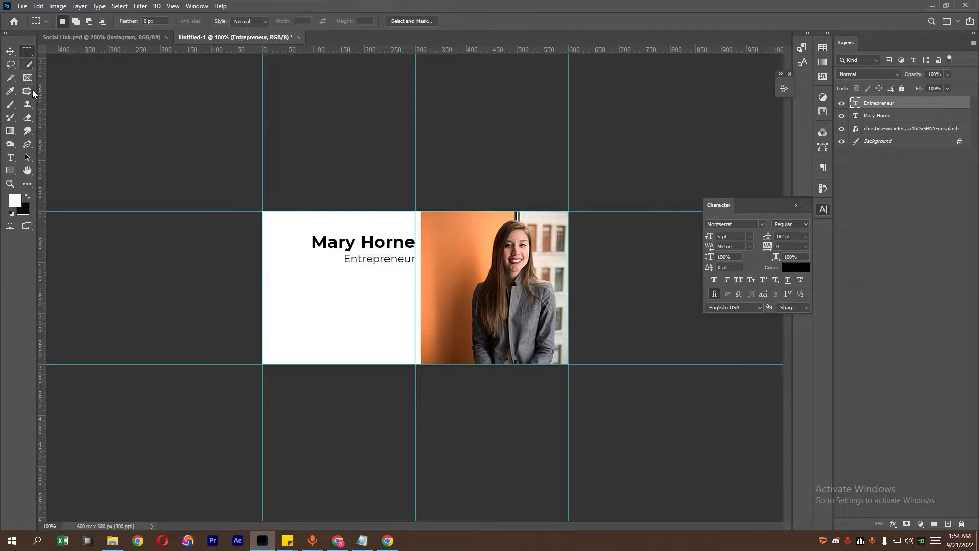
click(10, 51)
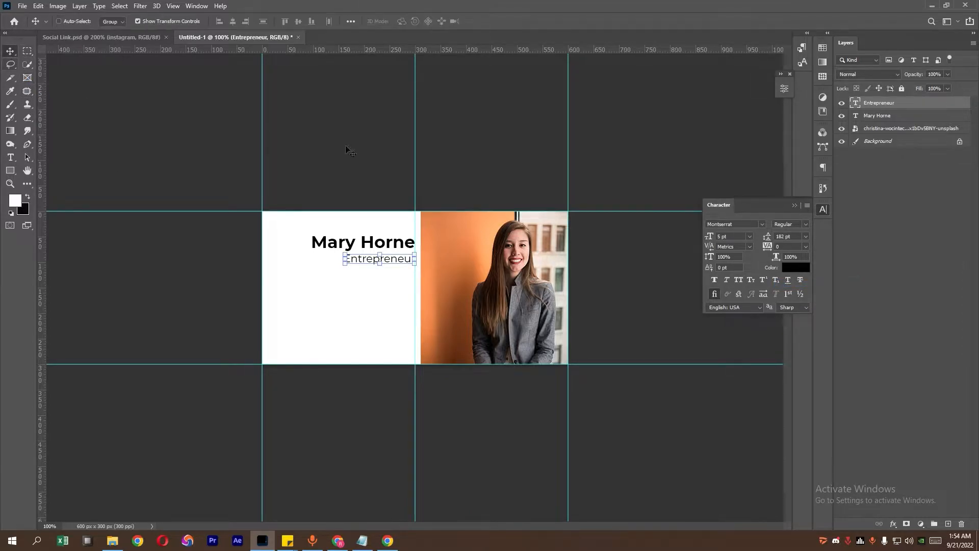
Align the right edges of the name and Entrepreneur text layers
shift+click(900, 116)
click(246, 22)
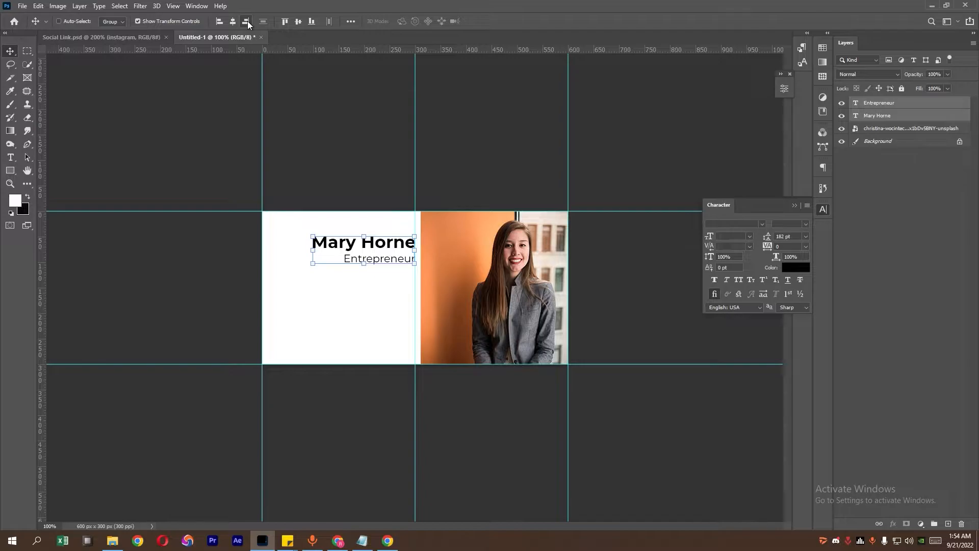
click(28, 52)
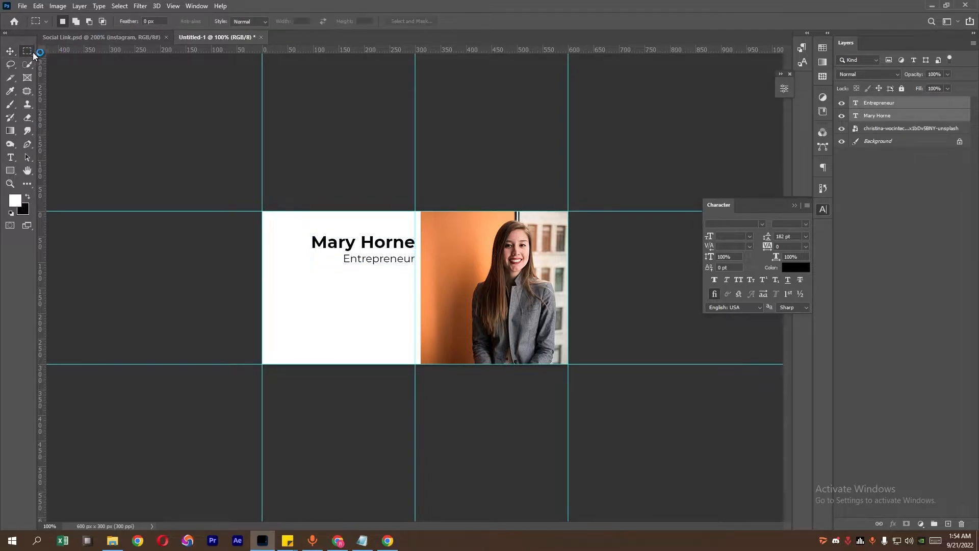
ctrl+click(428, 211)
ctrl+click(428, 211)
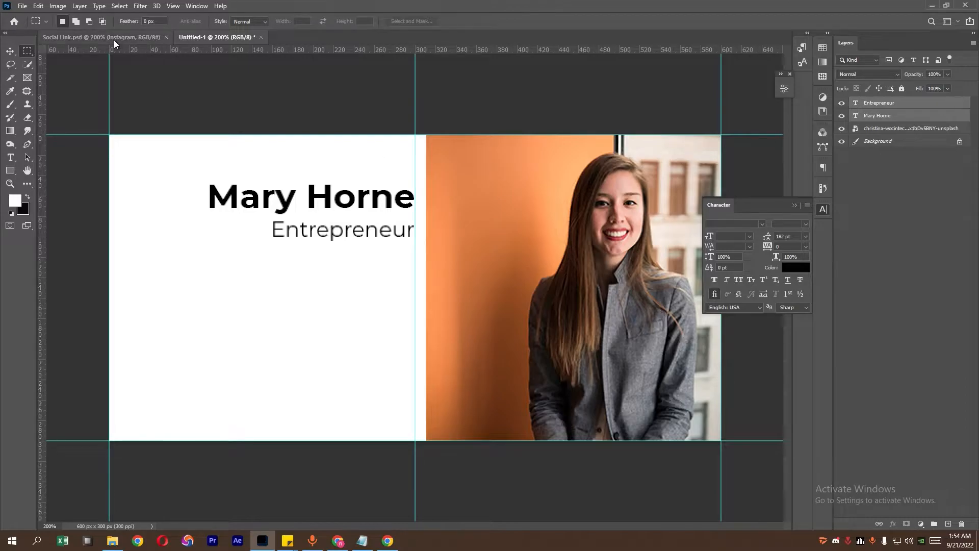
Group the photo and both text layers and name the group "Profile"
click(885, 128)
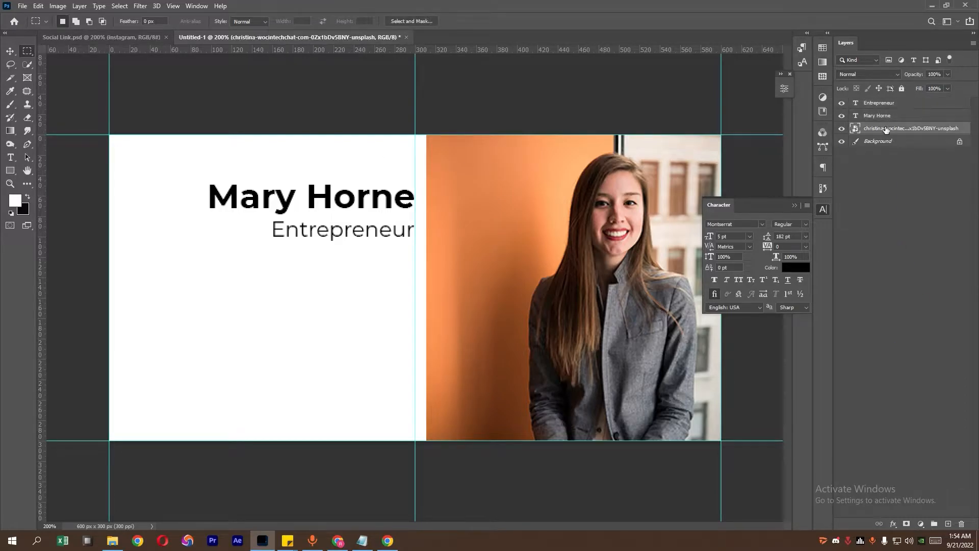
click(886, 117)
click(885, 129)
shift+click(891, 104)
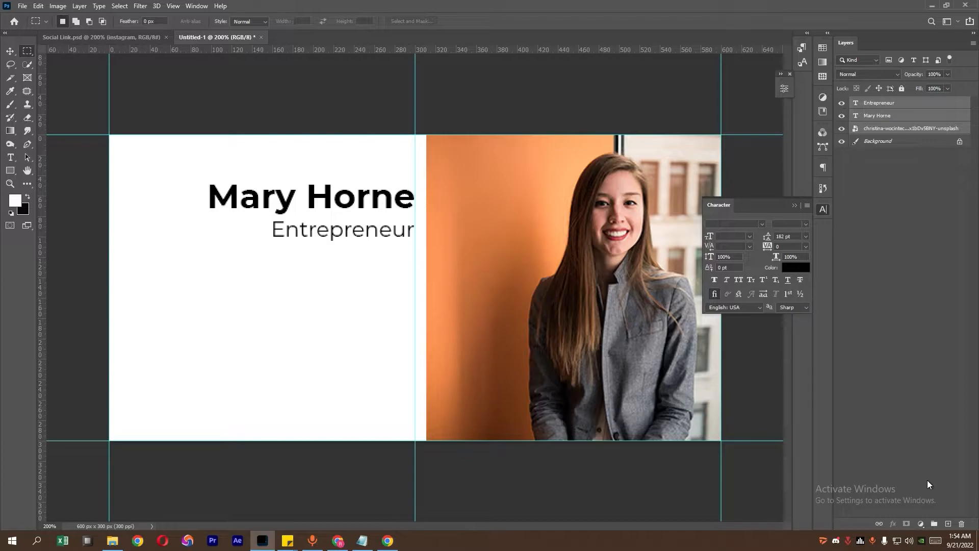
click(934, 522)
double_click(878, 104)
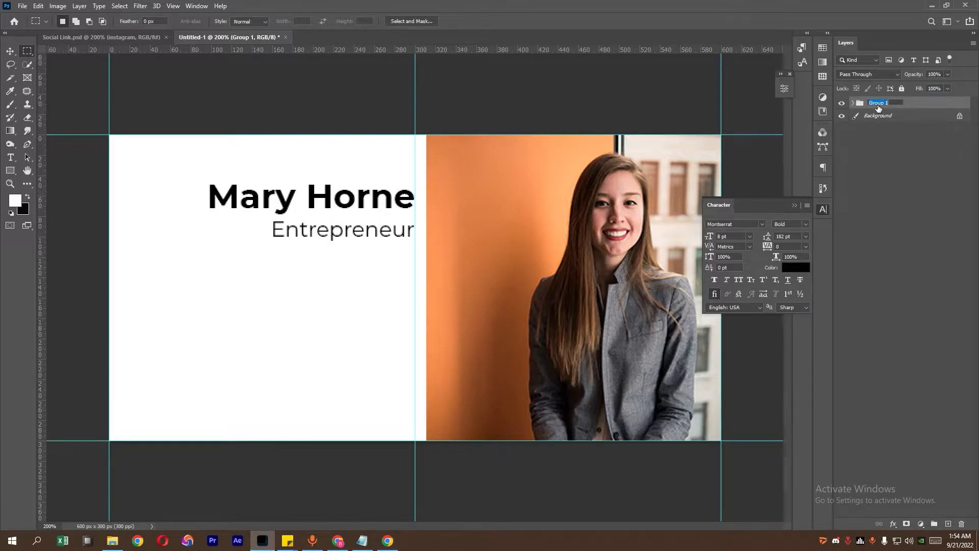
text(Profile)
key(Return)
Copy the contact icon group from Social Link.psd into the Untitled-1 document, placing it below the Entrepreneur text
click(101, 37)
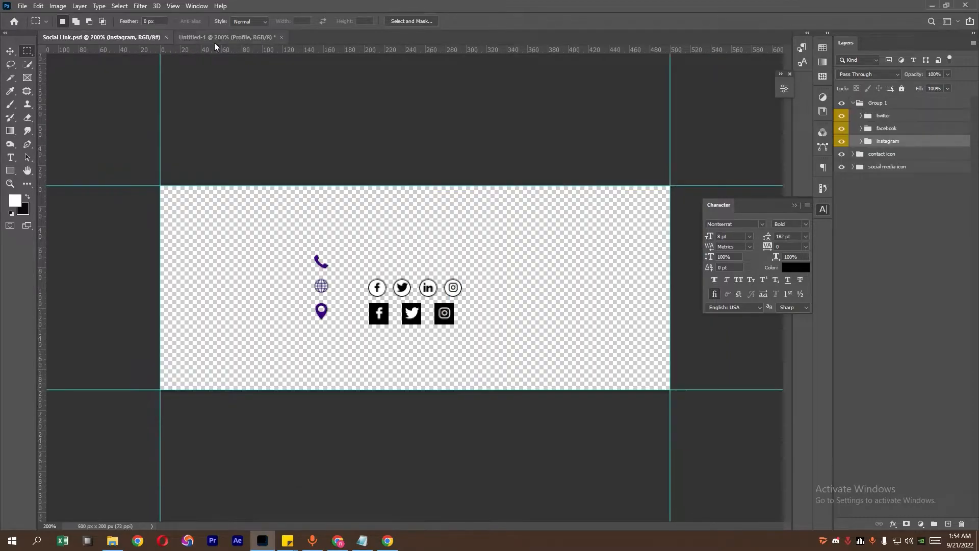
click(853, 103)
click(881, 105)
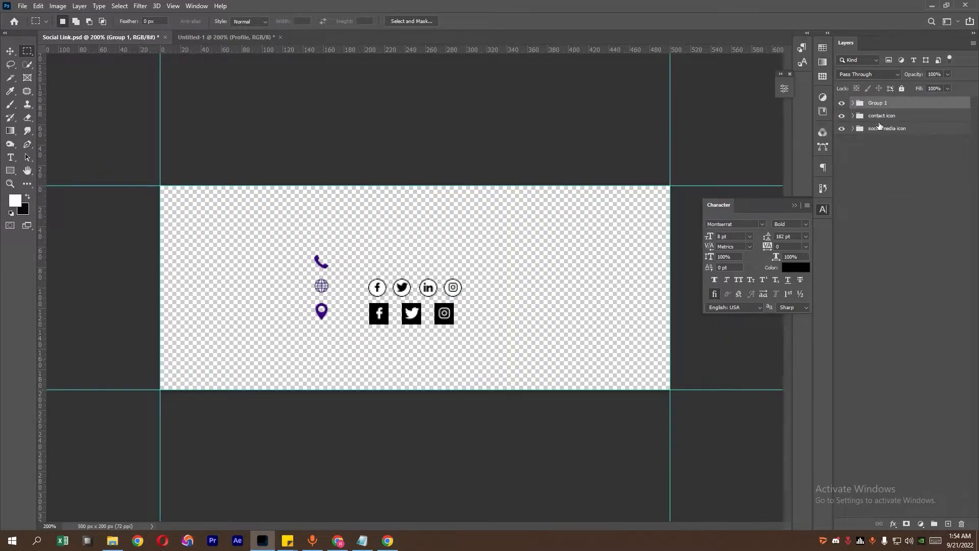
click(879, 129)
click(842, 128)
click(842, 128)
click(842, 115)
click(842, 116)
click(884, 119)
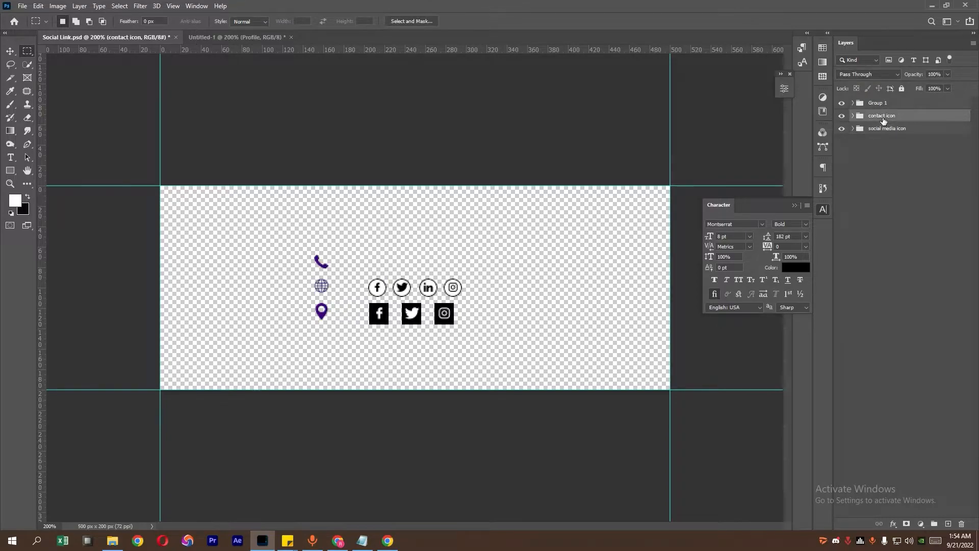
click(10, 52)
drag(326, 311, 359, 304)
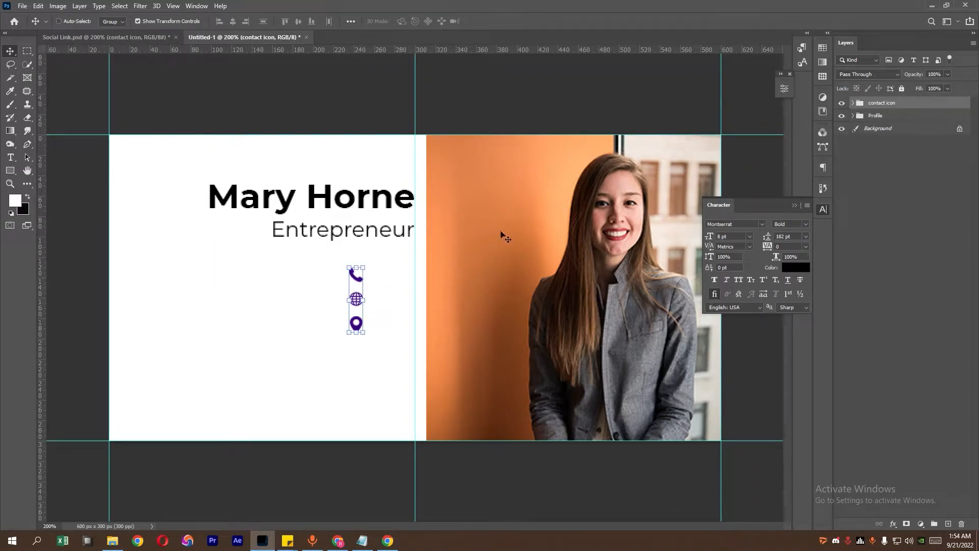
Delete the globe icon from the contact icon group and move the location icon up beneath the phone icon
click(853, 103)
click(871, 129)
key(Delete)
key(ctrl+t)
drag(358, 329, 358, 311)
key(Return)
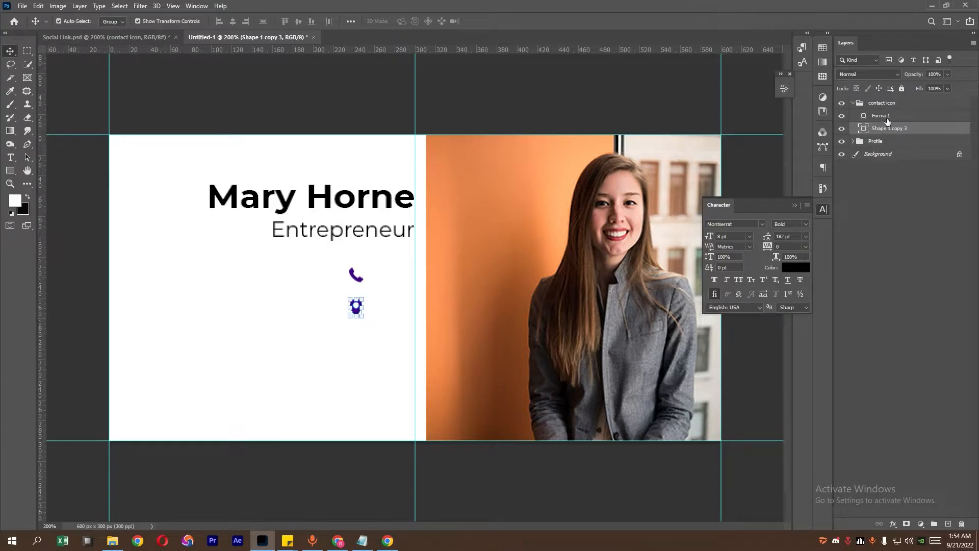
Move the phone and location icons together so their right edge meets the vertical centre guide below the Entrepreneur text
ctrl+click(880, 116)
key(ctrl+t)
drag(360, 300, 411, 309)
key(Return)
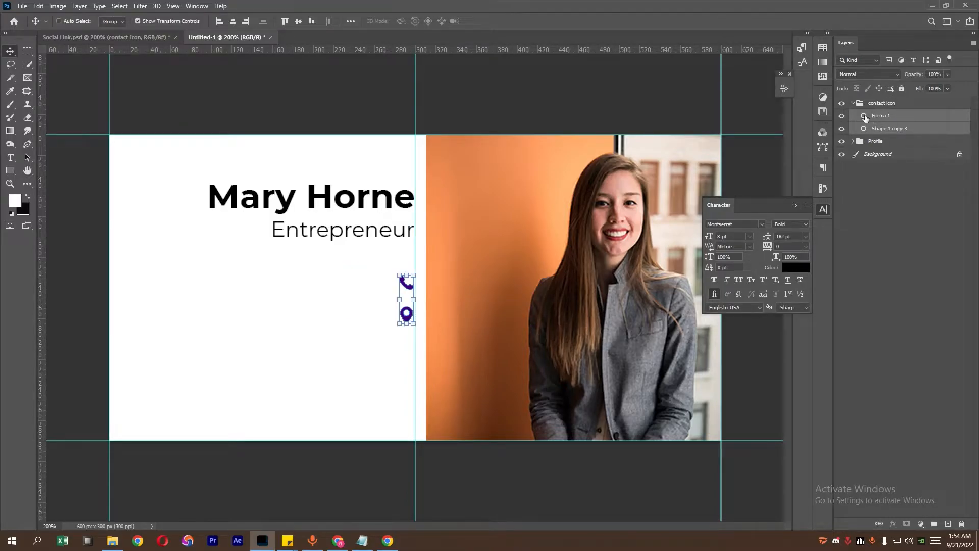
Recolor the phone and location icons to black (000000)
double_click(866, 118)
text(000000)
key(Return)
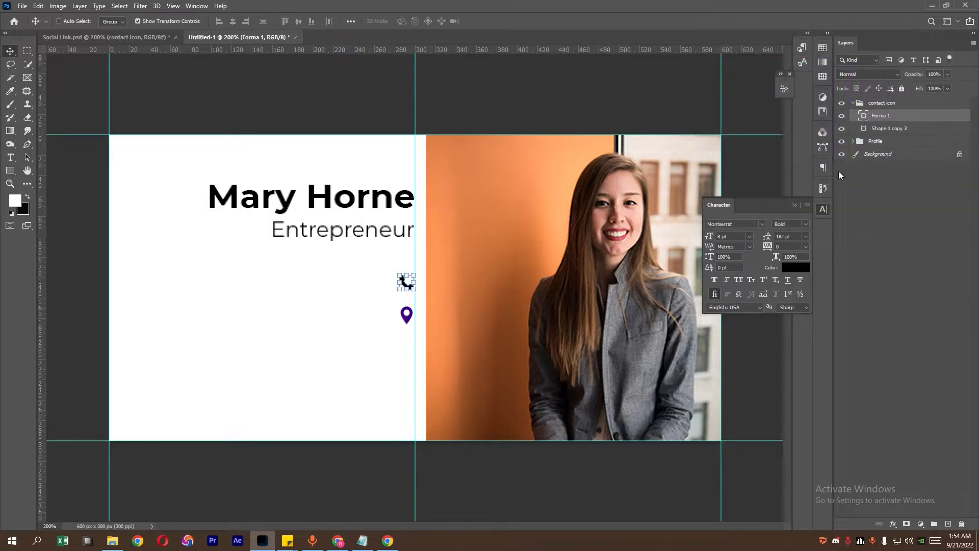
double_click(863, 129)
text(000000)
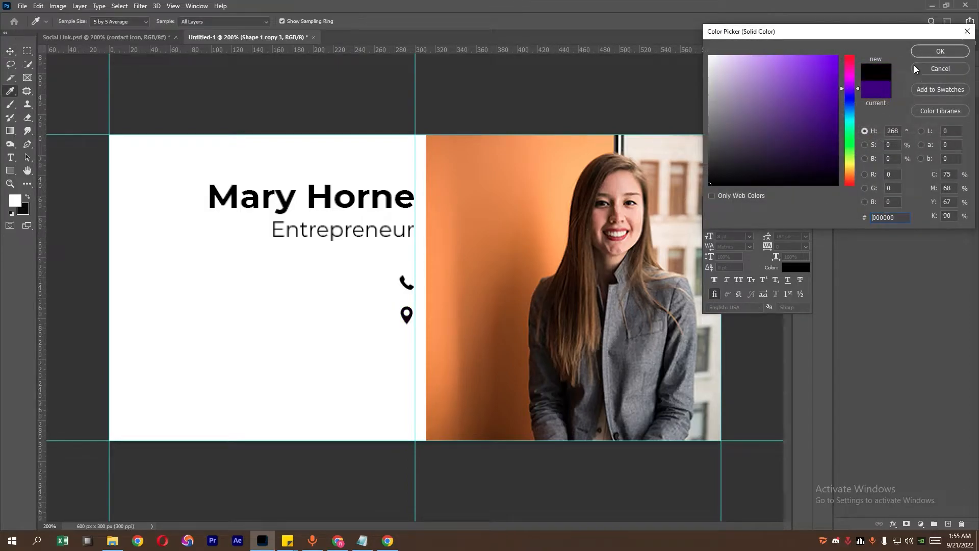
key(Return)
Show medium thumbnails for the layers and confirm black as the location icon's fill color
right_click(919, 225)
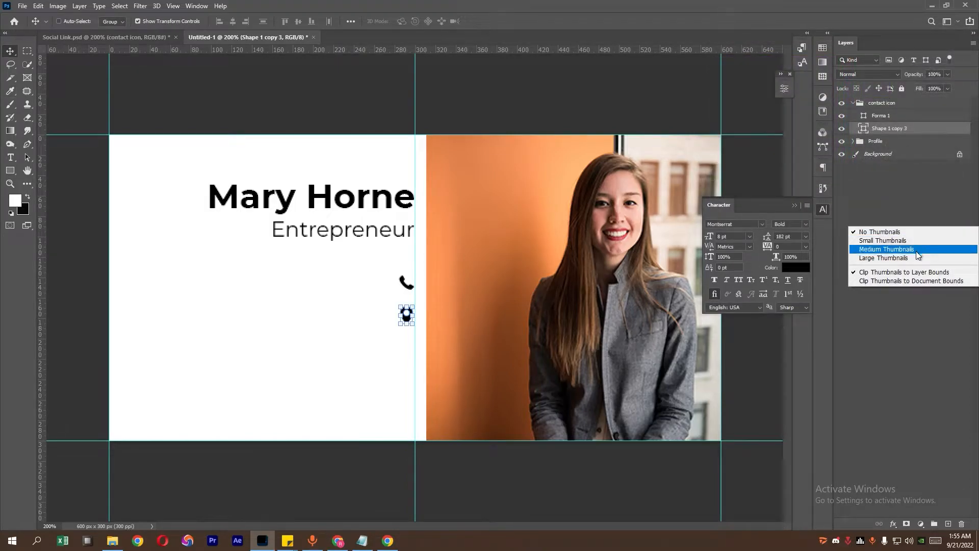
click(913, 245)
double_click(881, 170)
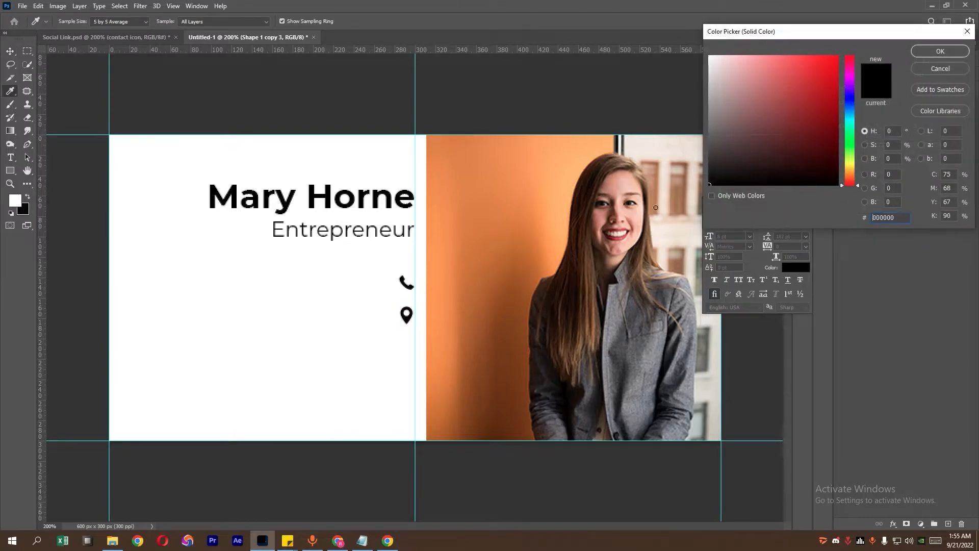
click(941, 51)
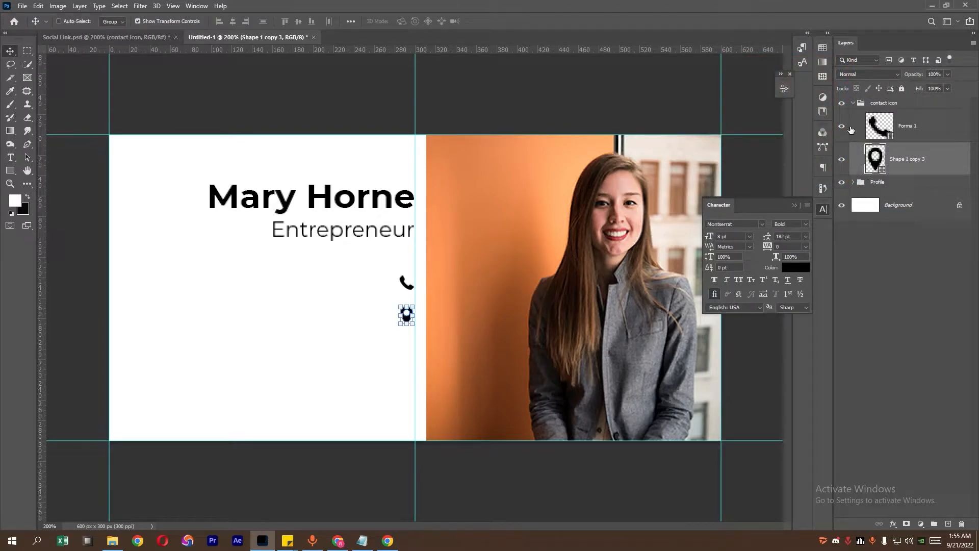
Add a text layer above the phone icon layer in the contact icon group, containing the phone number copied from the Notepad notes
click(851, 104)
click(918, 127)
click(10, 157)
click(344, 282)
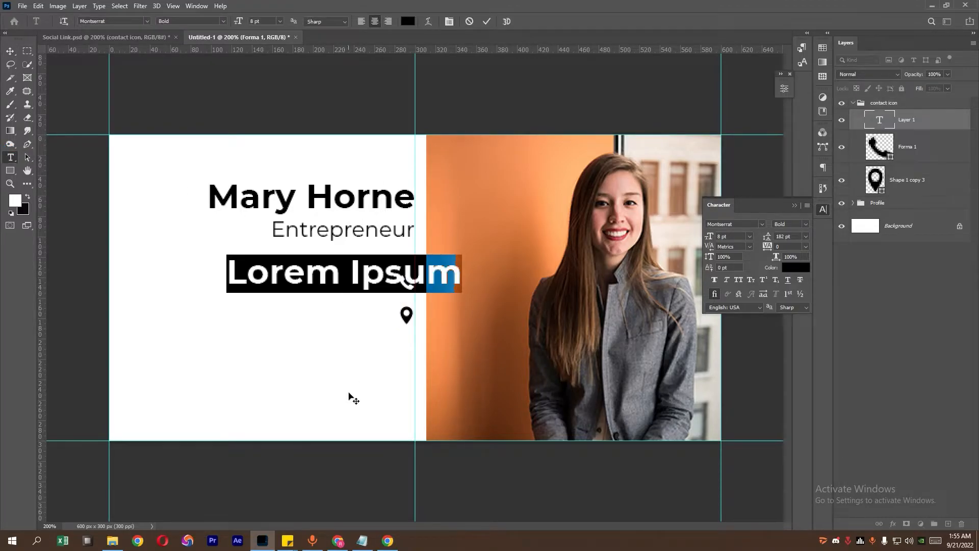
click(362, 540)
drag(520, 122, 435, 123)
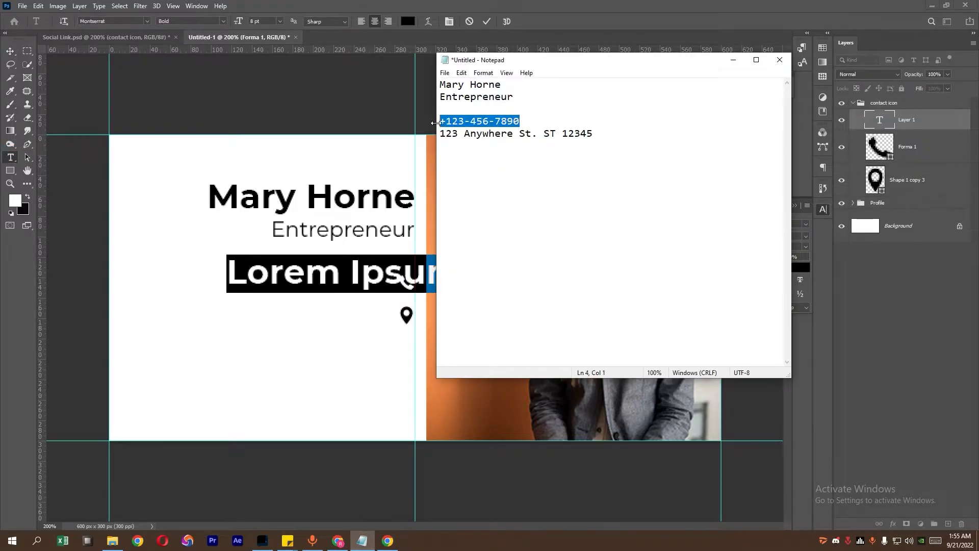
key(ctrl+c)
click(548, 4)
key(ctrl+v)
click(10, 51)
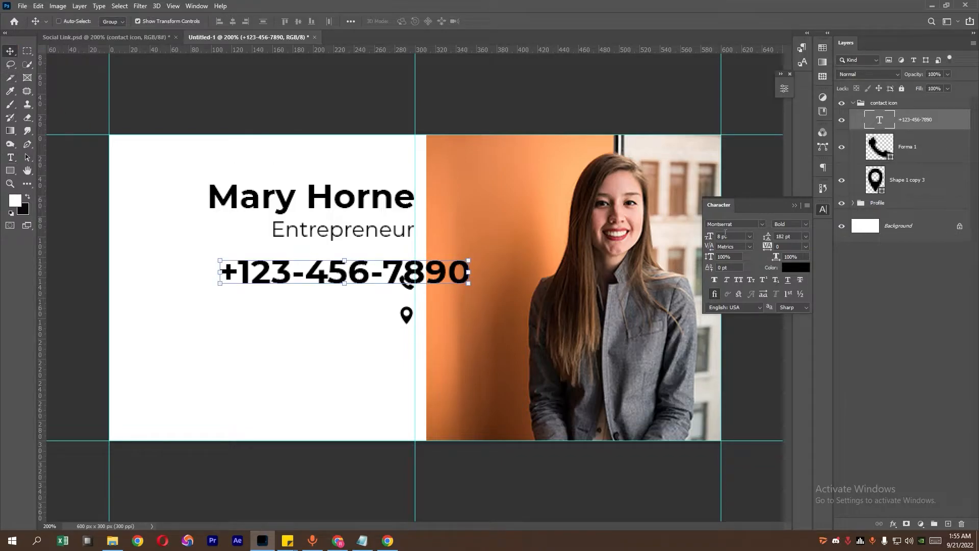
Set the phone number text to 4 pt, Auto leading and Regular weight, and close the character settings
scroll(728, 235, down, 3)
scroll(728, 235, down, 1)
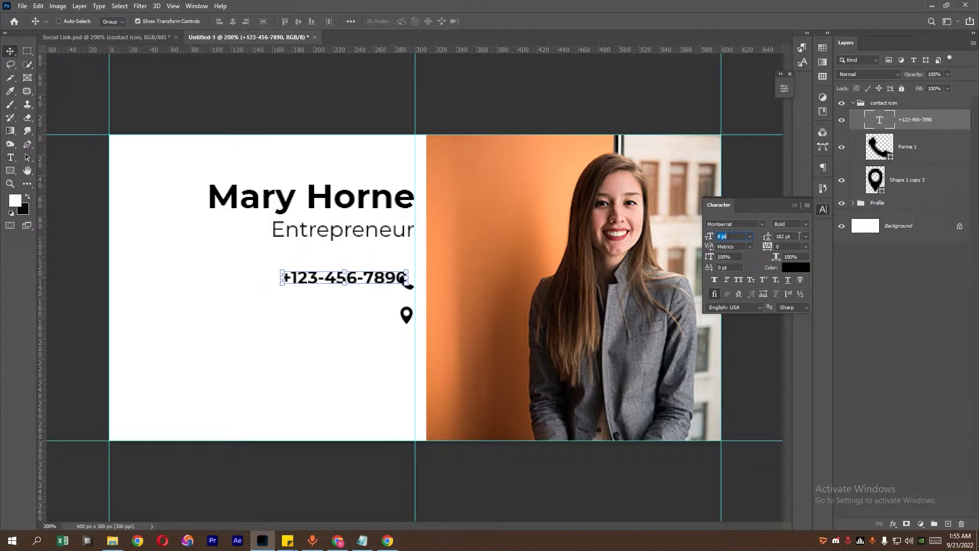
click(805, 236)
click(804, 243)
click(806, 225)
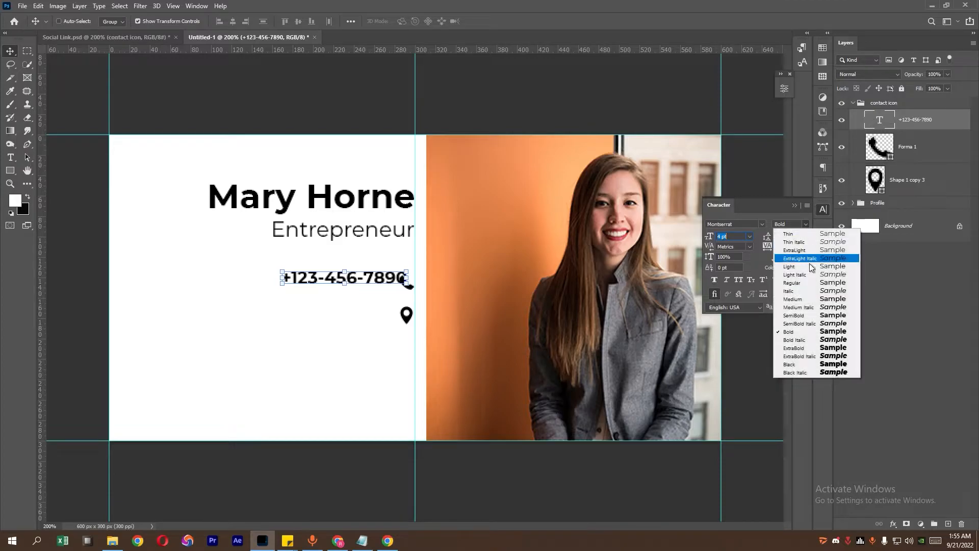
click(812, 284)
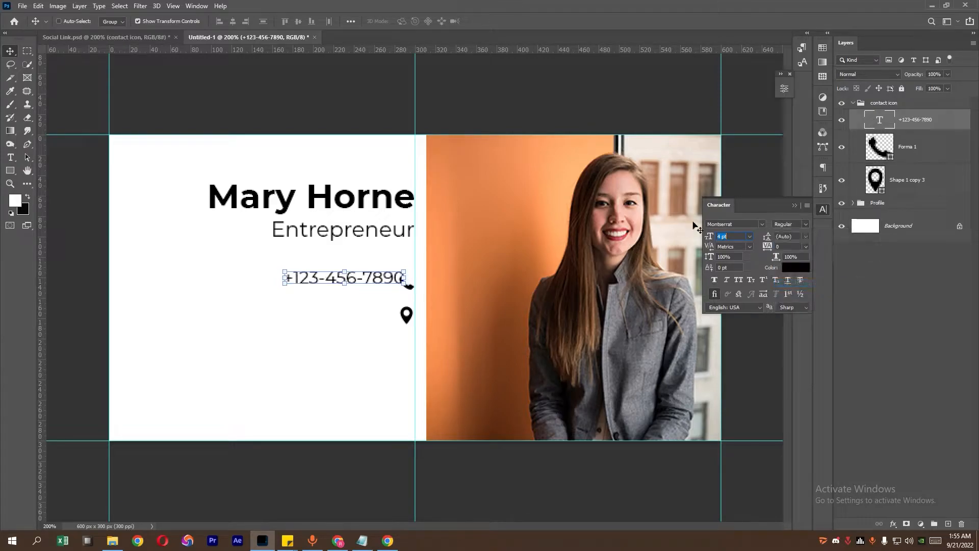
click(799, 204)
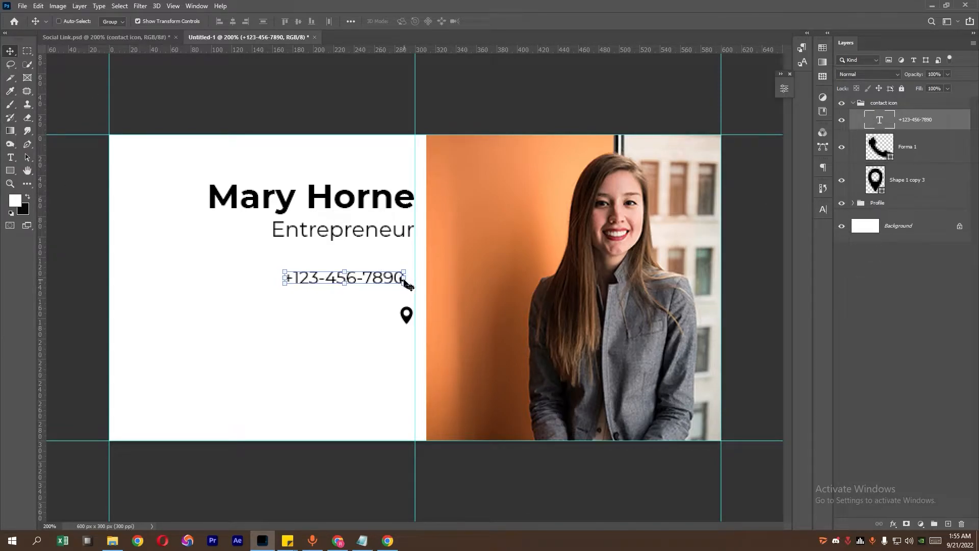
Place the phone number text just left of the phone icon and align their vertical centers
drag(332, 277, 319, 287)
key(Return)
key(Right)
key(Right)
key(Right)
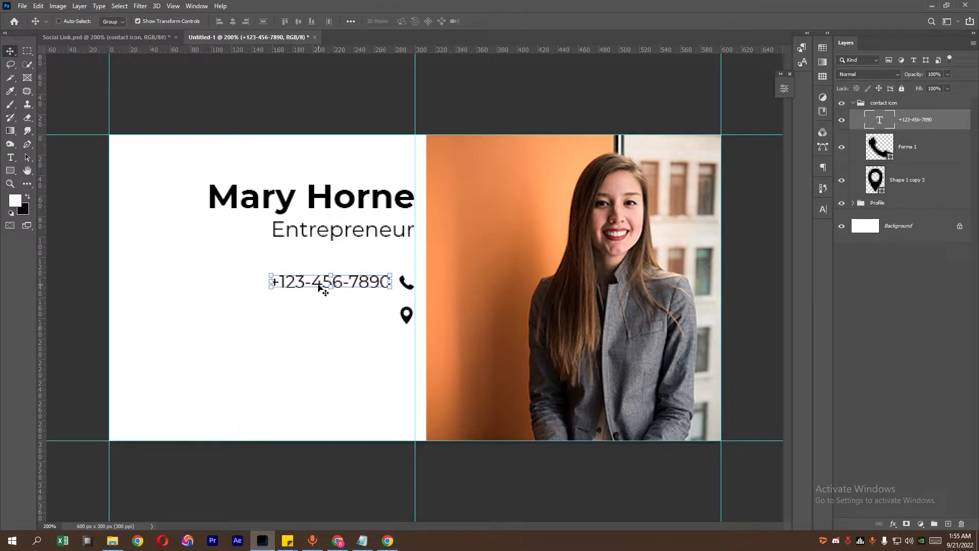
shift+click(925, 152)
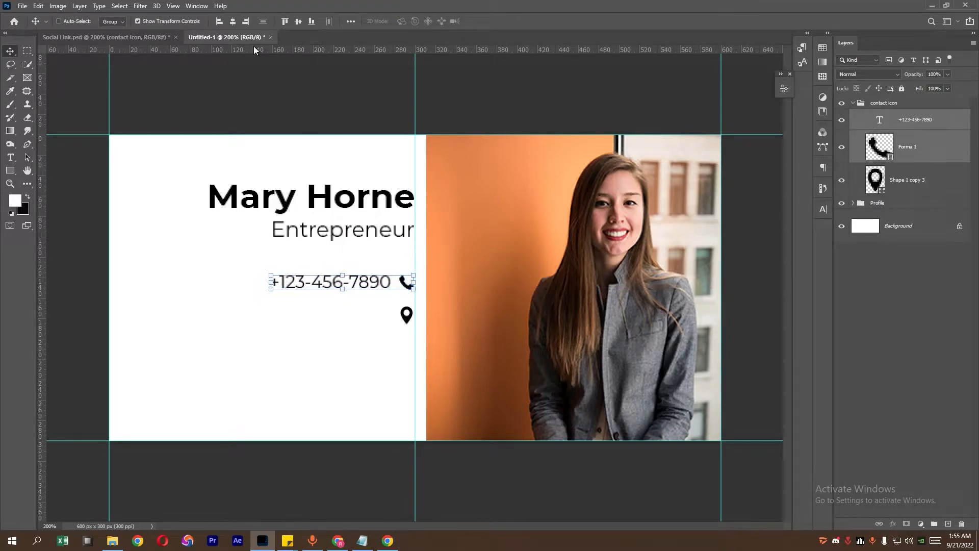
click(302, 23)
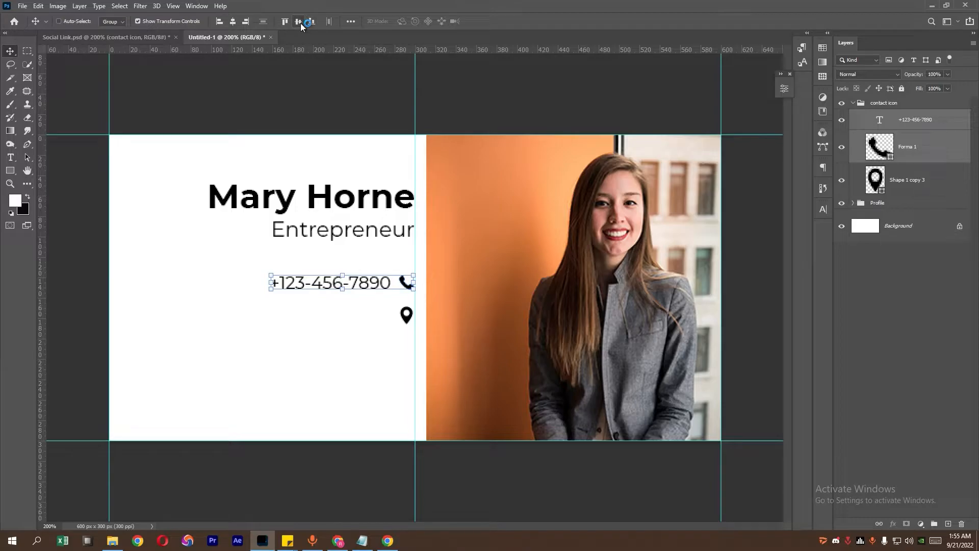
Duplicate the phone number text layer above the location icon layer and place the copy beside the location icon
click(922, 123)
drag(922, 124, 936, 187)
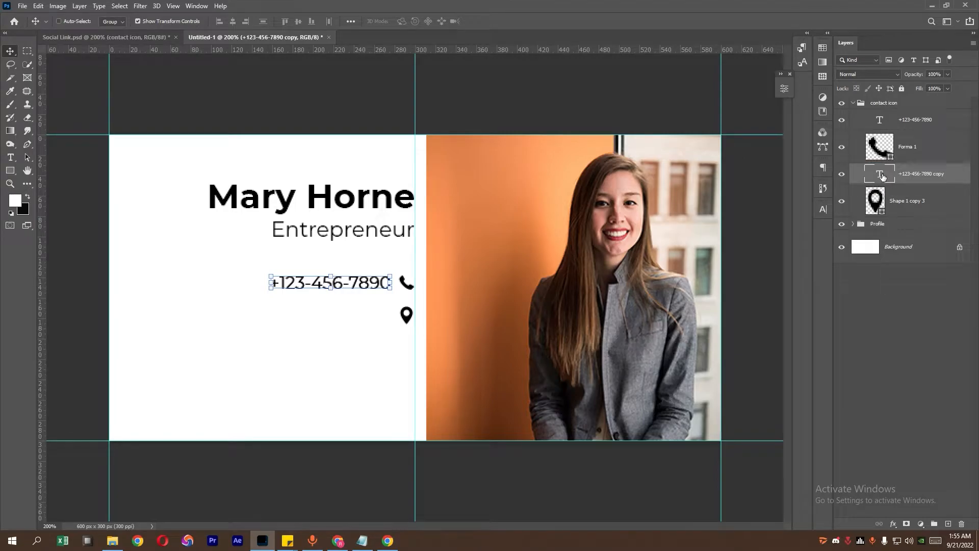
drag(332, 288, 347, 322)
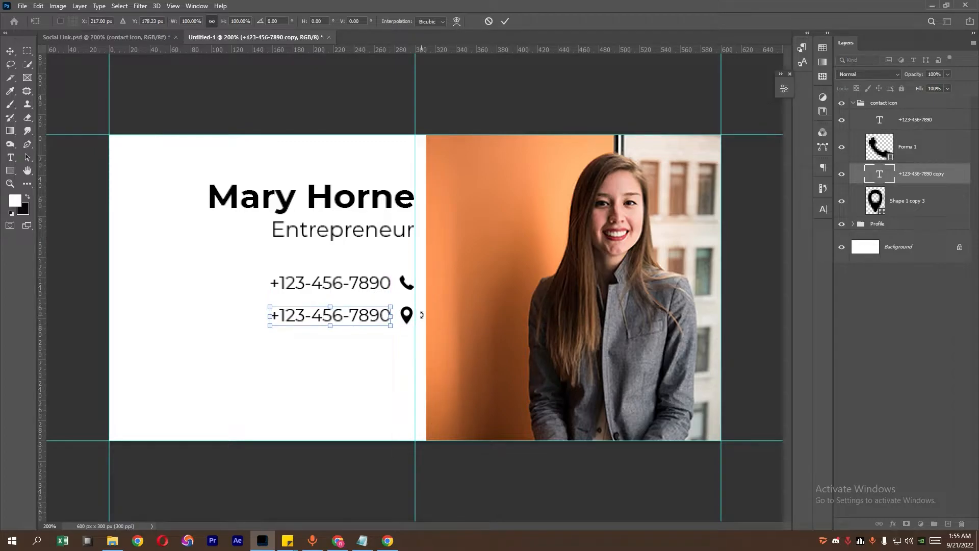
key(Return)
Replace the duplicated text beside the location icon with the street address copied from the Notepad notes
click(371, 540)
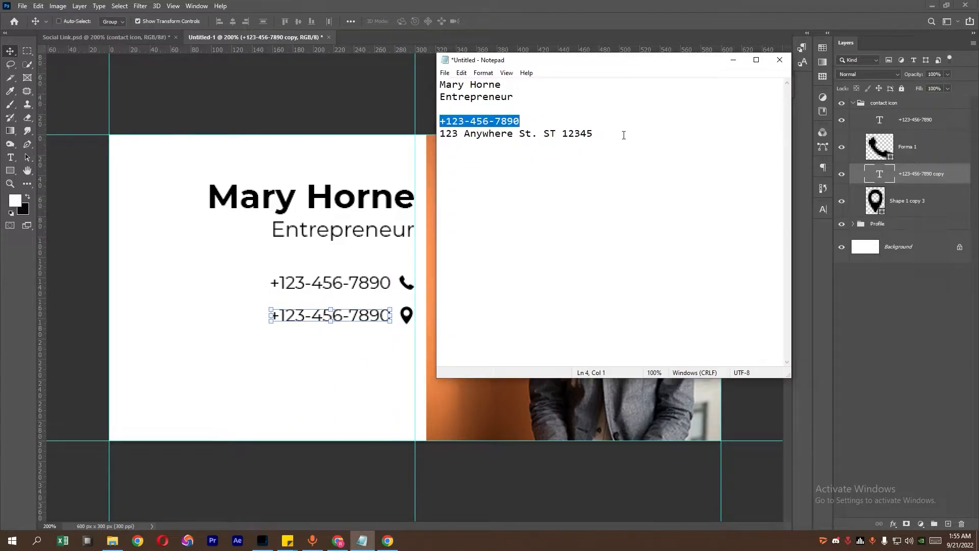
drag(623, 135, 377, 133)
click(518, 4)
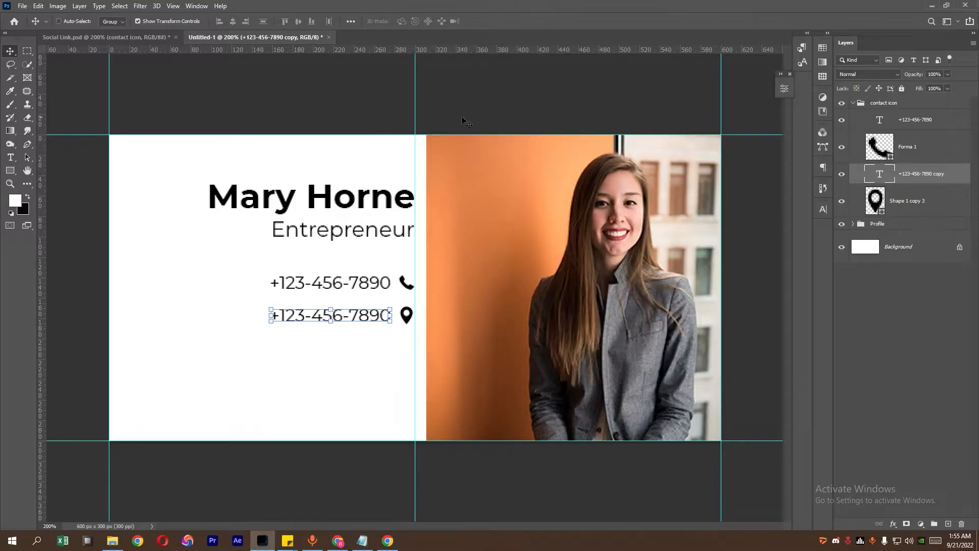
double_click(881, 174)
key(ctrl+v)
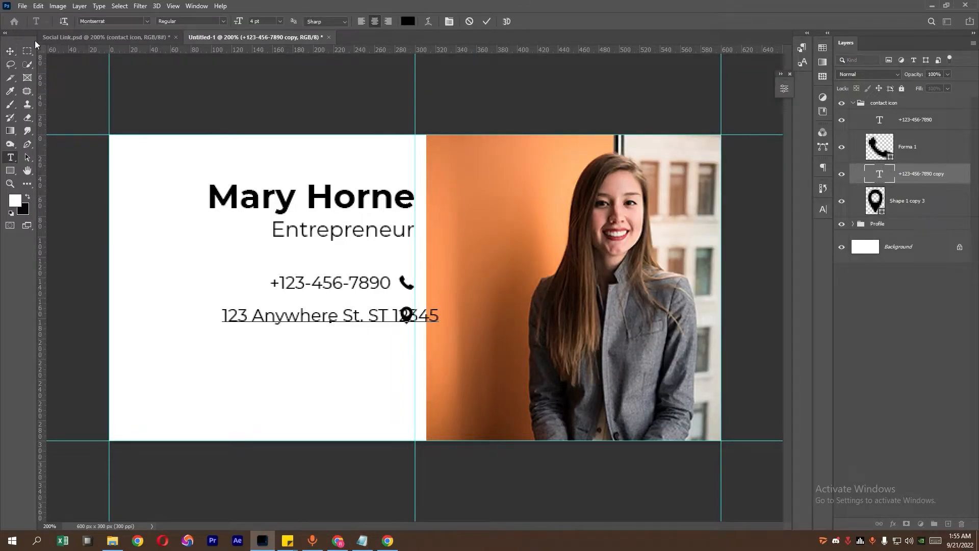
key(ctrl+Return)
Move the address text to the left of the location icon, align it with the icon, and select both contact text layers
drag(388, 318, 341, 317)
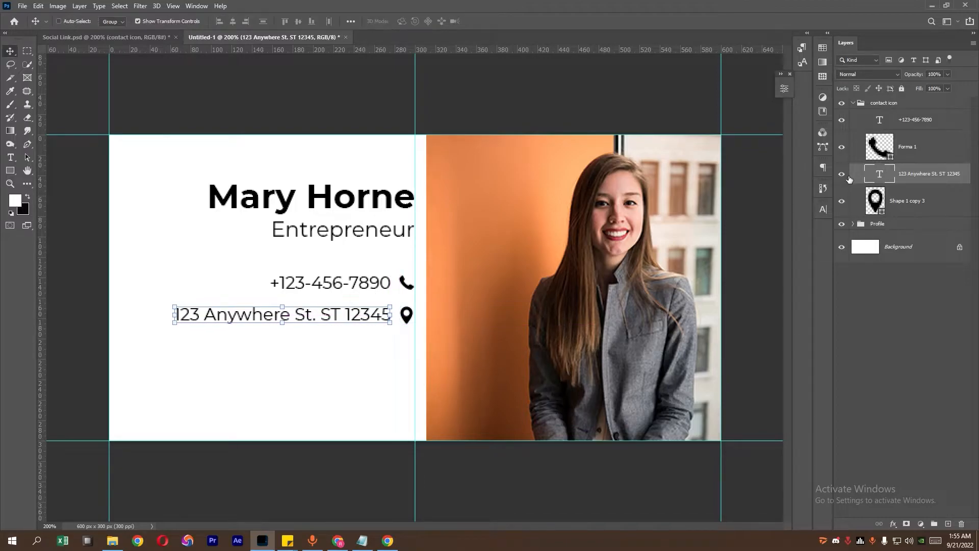
shift+click(919, 203)
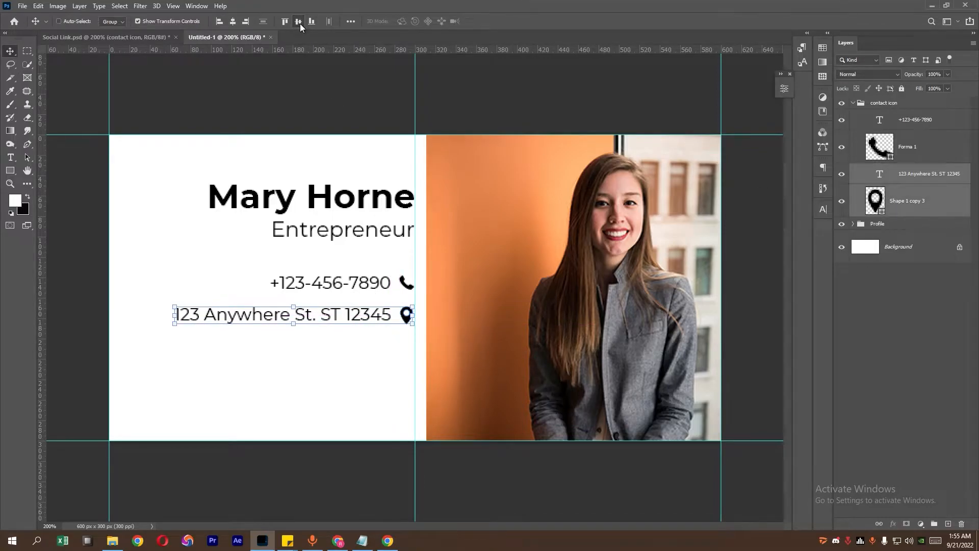
click(920, 179)
ctrl+click(916, 121)
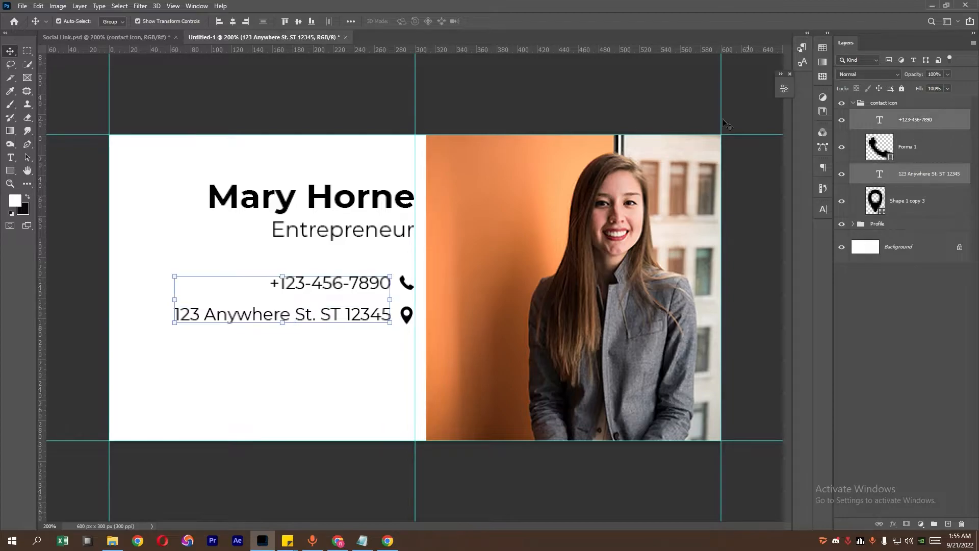
Enlarge the phone and location icons together slightly and nudge them back against the vertical centre guide
click(26, 53)
alt+click(376, 211)
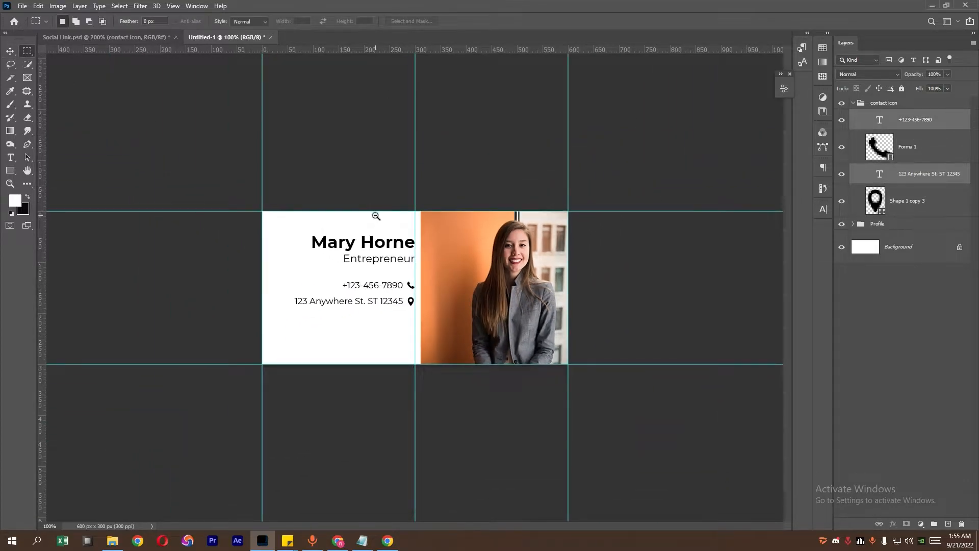
alt+click(376, 216)
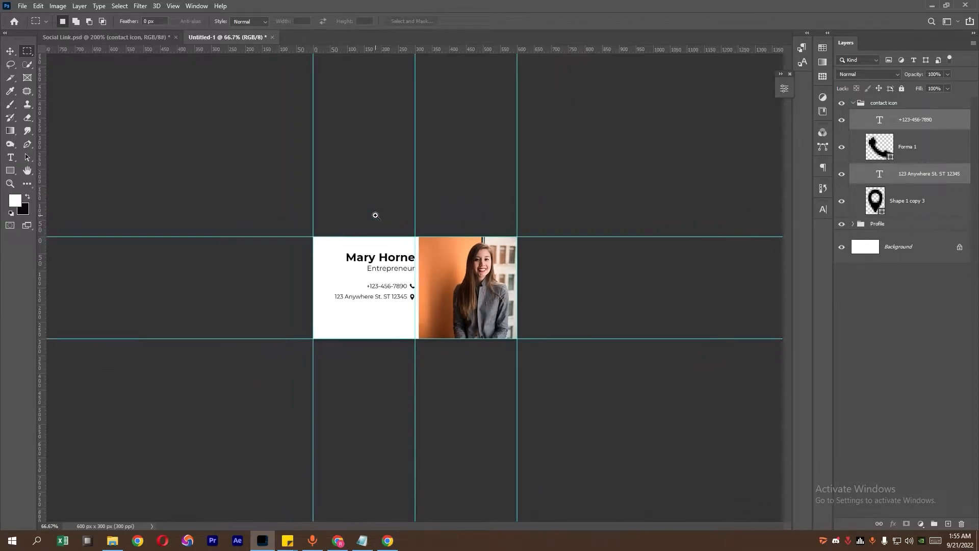
click(410, 296)
click(415, 285)
click(913, 147)
ctrl+click(913, 200)
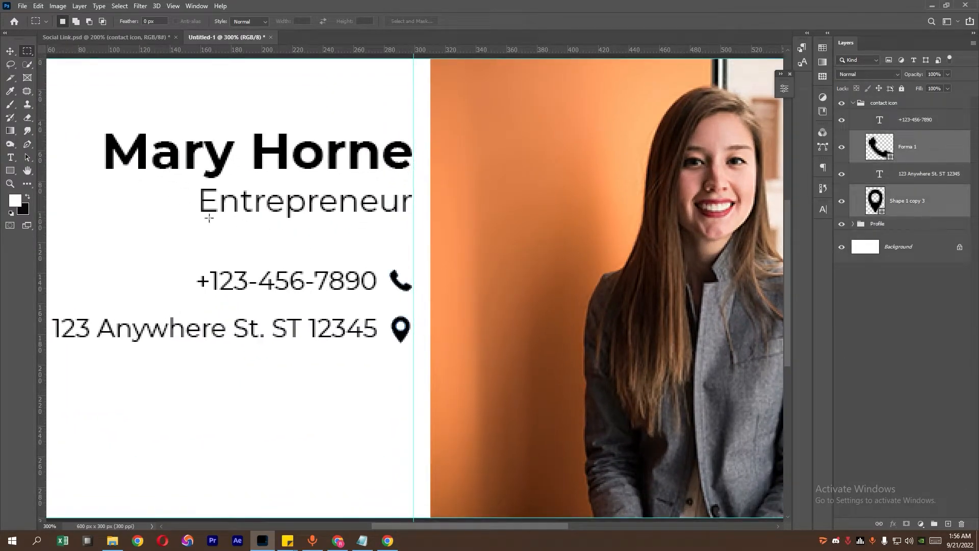
click(10, 51)
drag(411, 306, 384, 310)
key(Return)
key(Return)
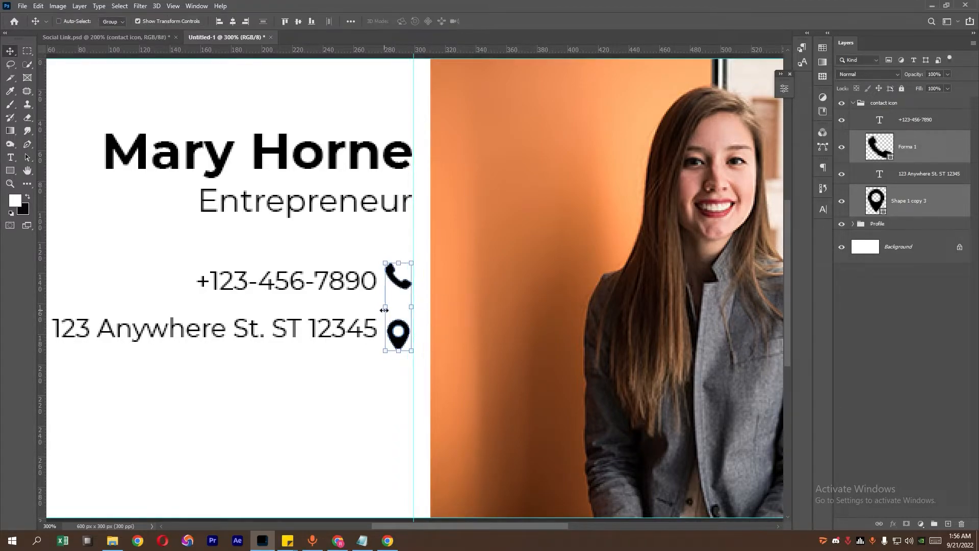
key(Right)
key(Down)
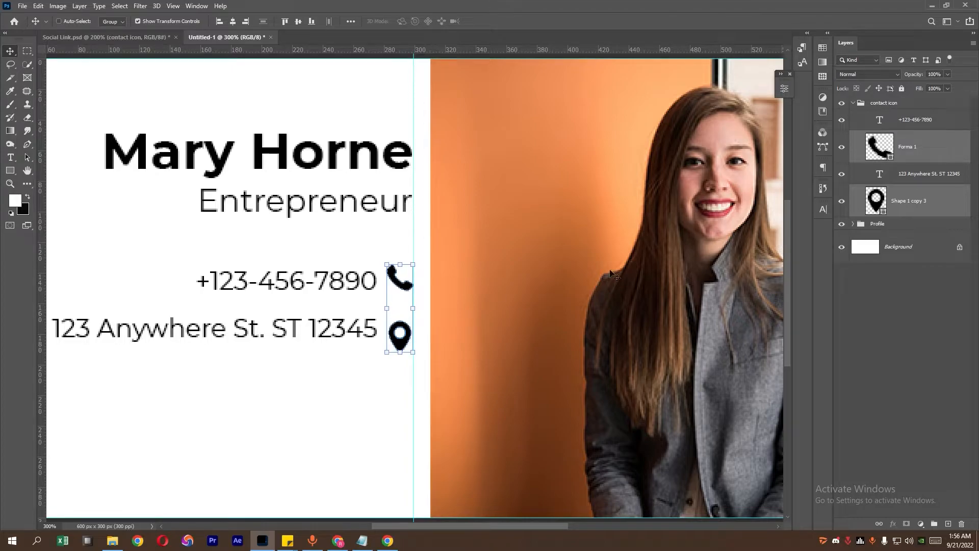
Align the vertical centers of the phone number with its icon and of the address with the location icon
click(925, 151)
ctrl+click(922, 124)
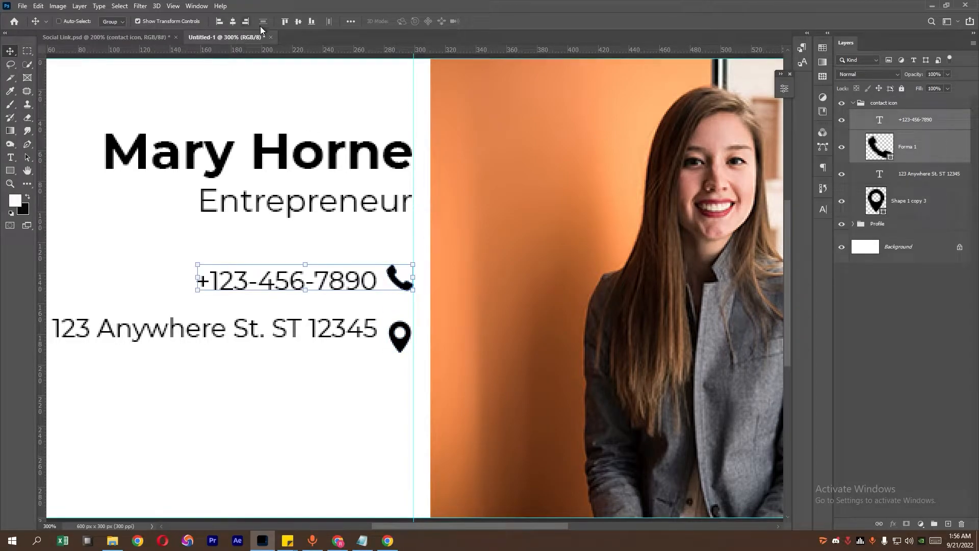
click(297, 22)
click(915, 175)
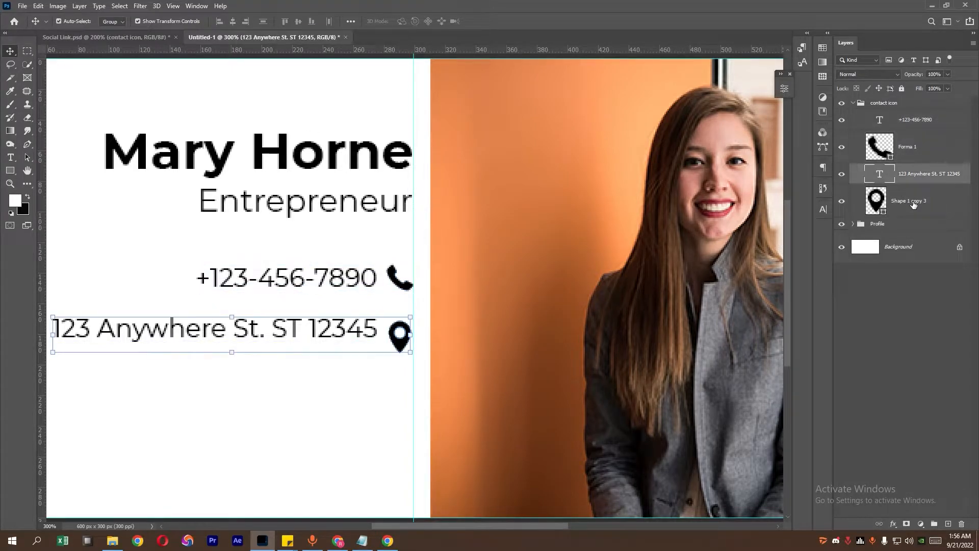
ctrl+click(916, 202)
click(298, 23)
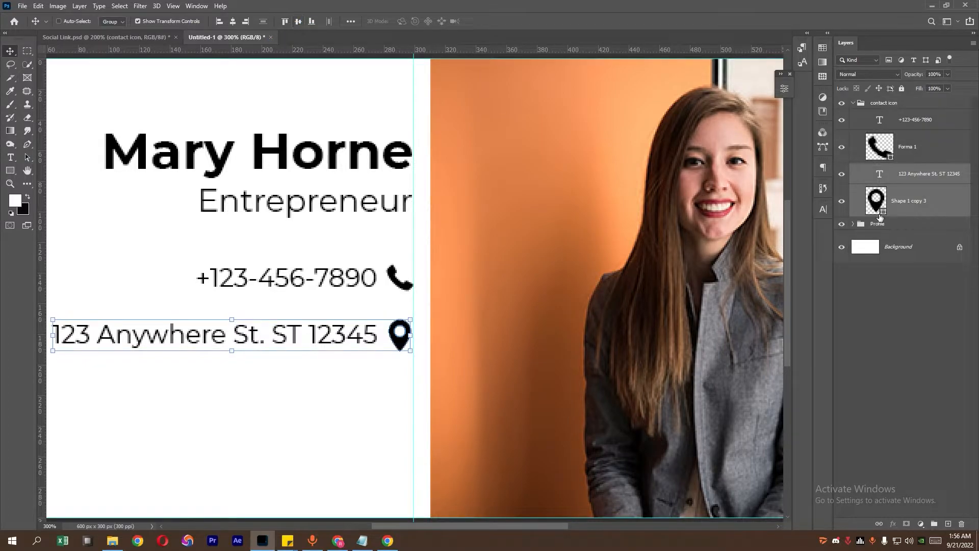
Nudge the phone number and address texts together slightly left, away from the enlarged icons
click(919, 176)
ctrl+click(917, 123)
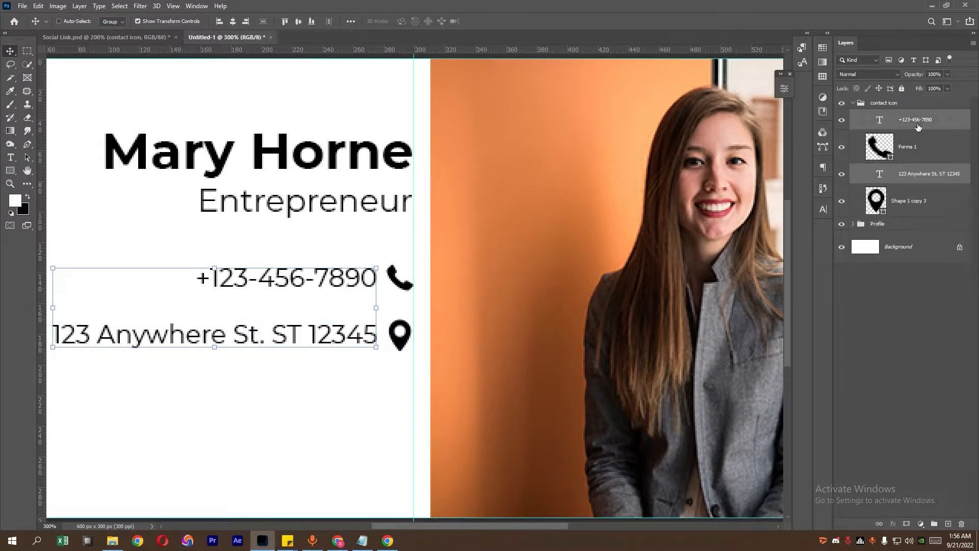
key(Left)
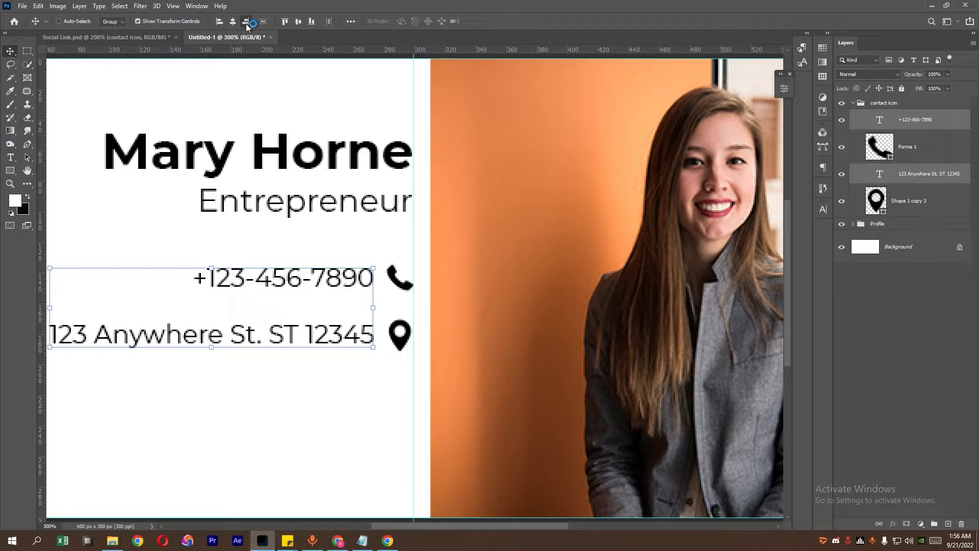
Collapse the contact icon layer group
key(m)
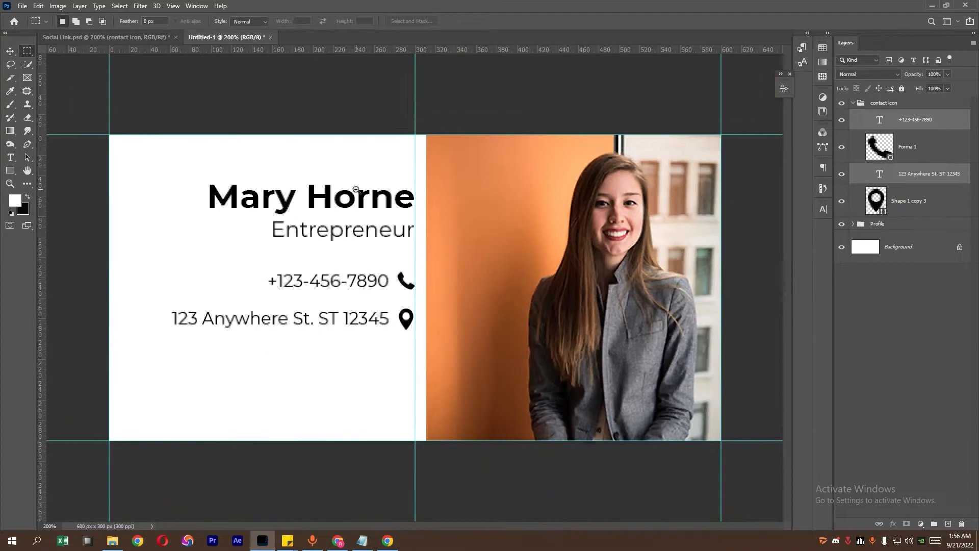
key(ctrl+minus)
key(ctrl+minus)
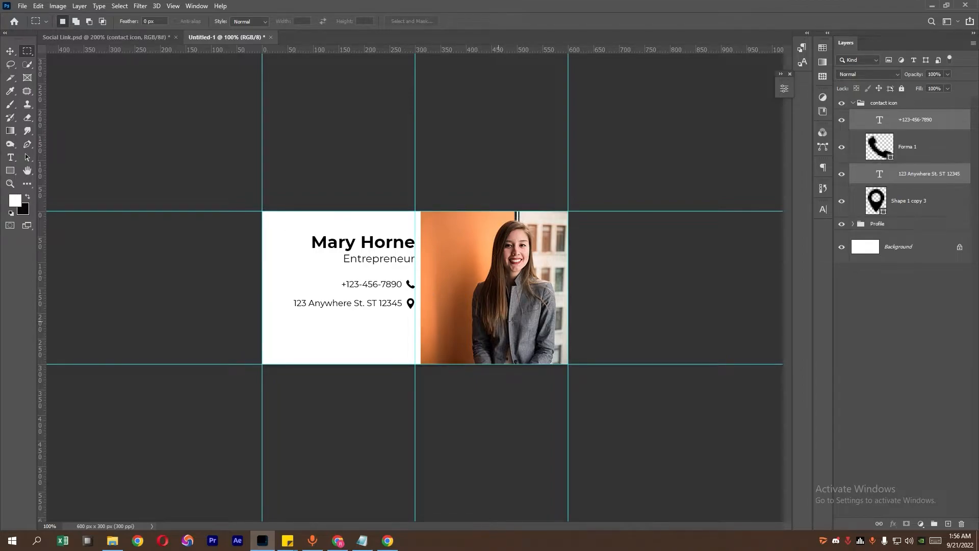
click(861, 103)
click(853, 103)
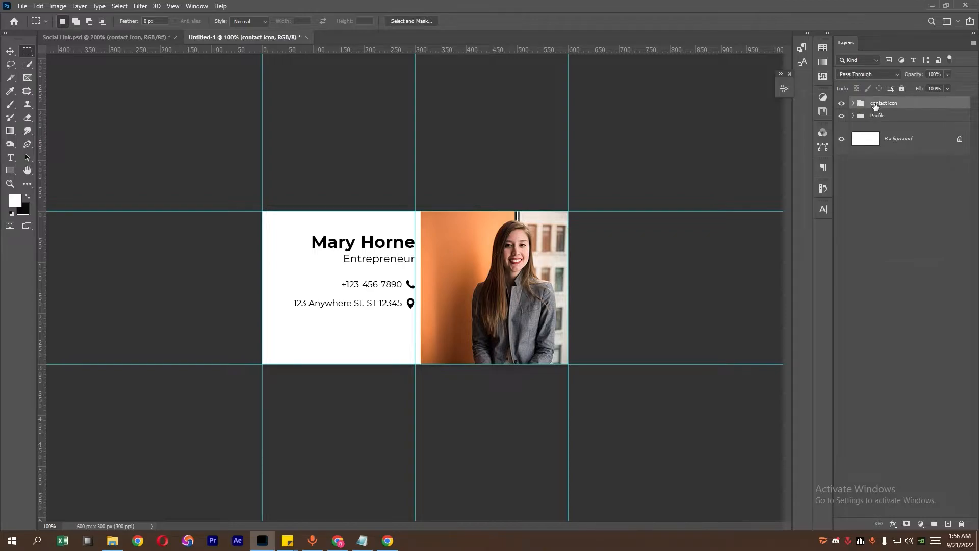
Copy the group of square social media icons from Social Link.psd into the contact card document
click(150, 38)
click(880, 102)
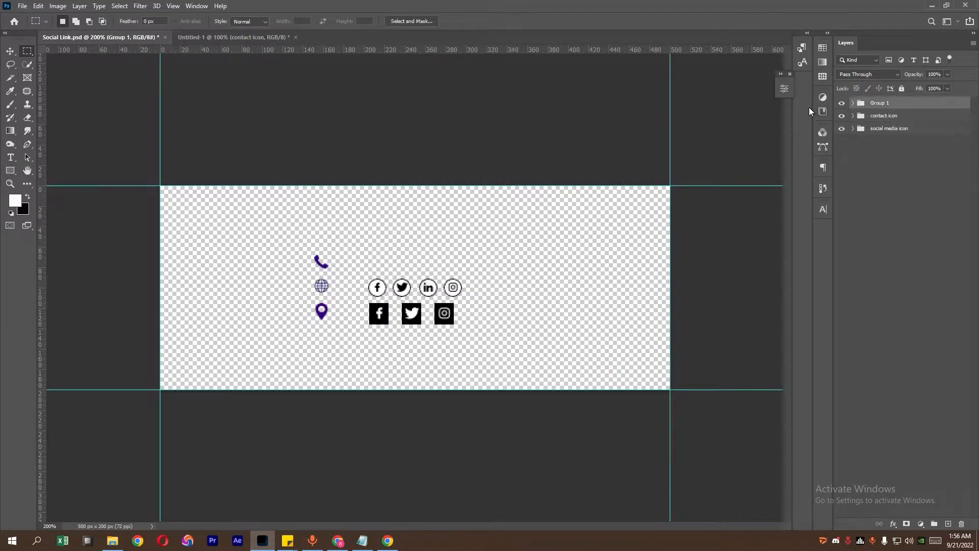
click(11, 51)
drag(426, 322, 336, 346)
Place the social media icons in the card's lower-left corner and scale them to about 134%
key(ctrl+plus)
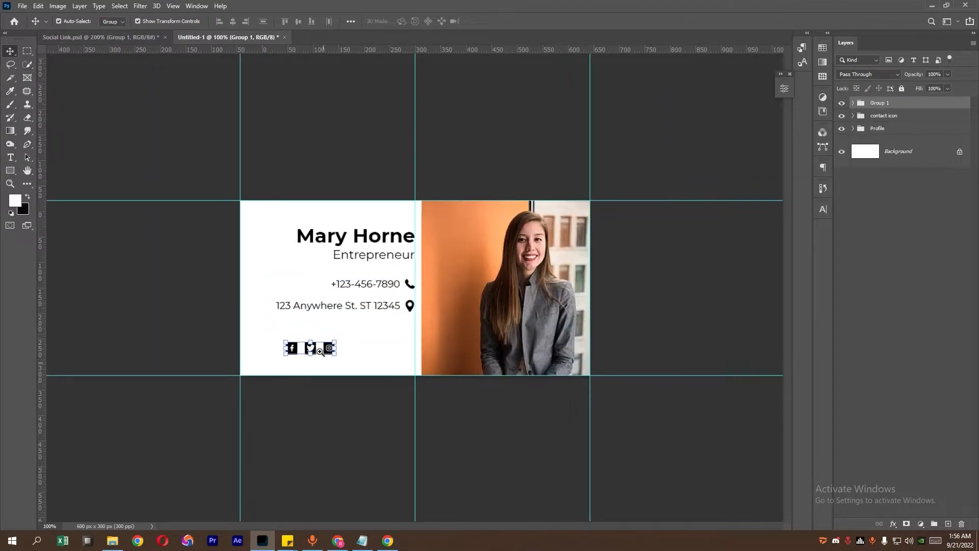
drag(274, 393, 238, 415)
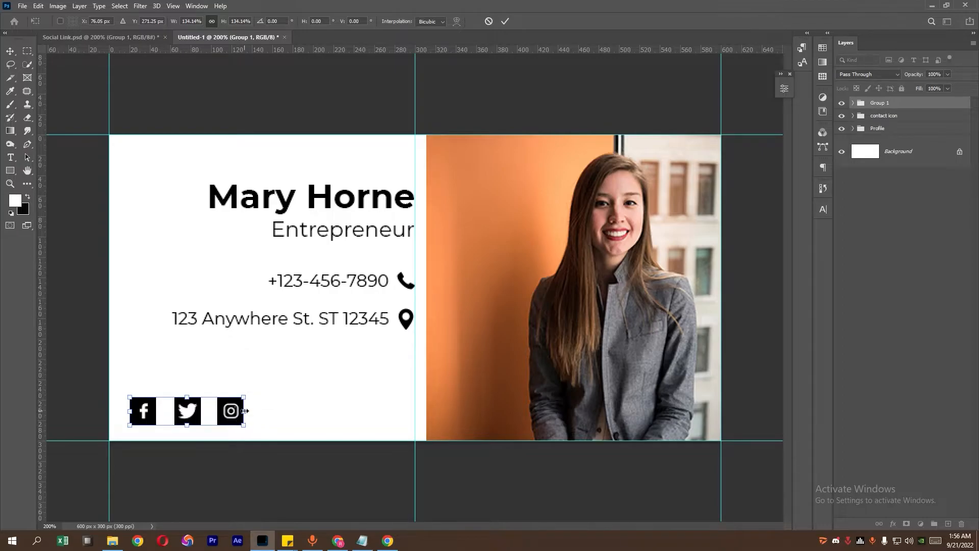
key(Return)
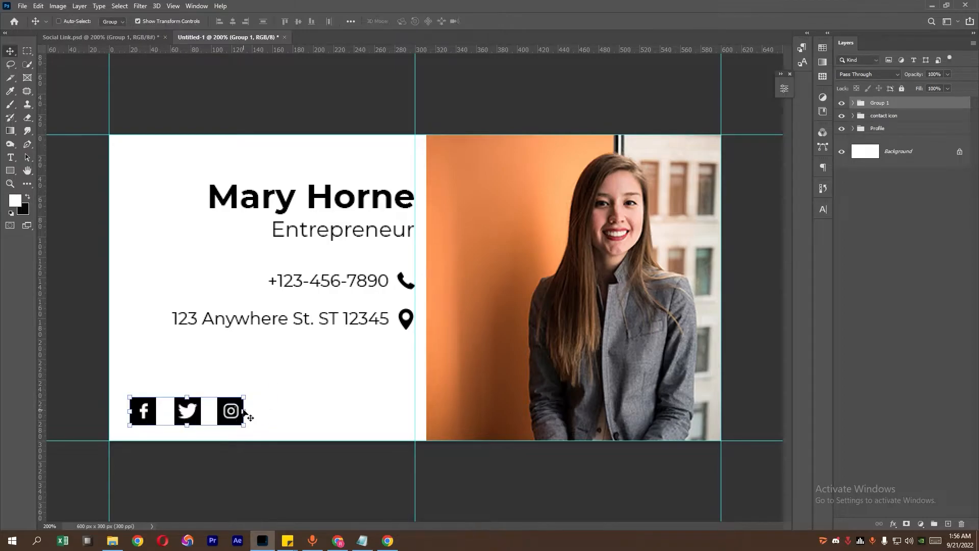
Enable a Gradient Overlay on the black square behind the Twitter icon
click(853, 103)
click(882, 117)
click(868, 116)
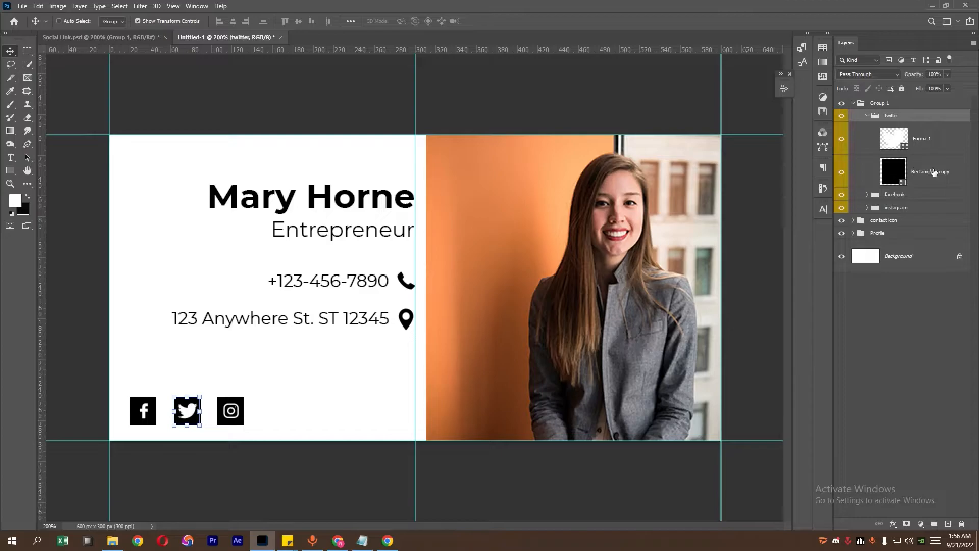
click(935, 172)
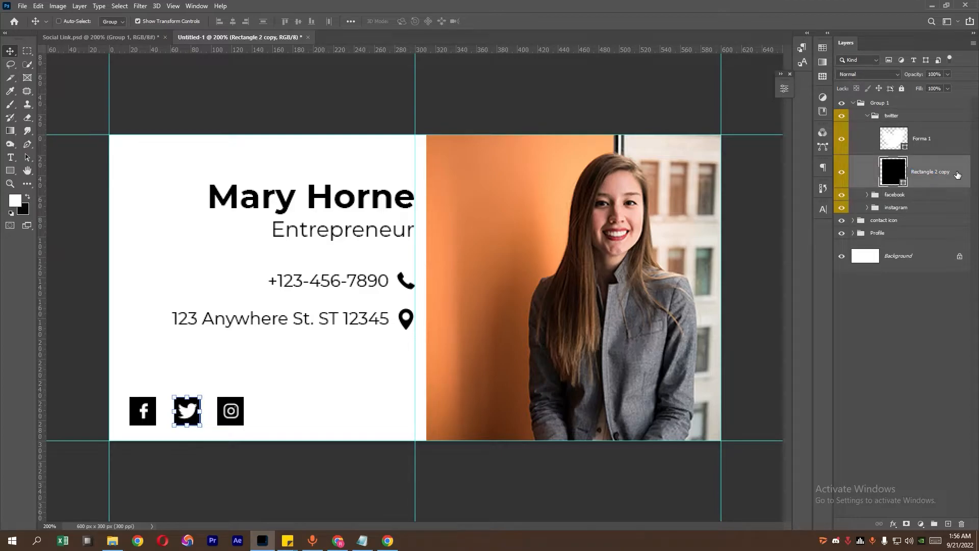
double_click(957, 175)
click(587, 178)
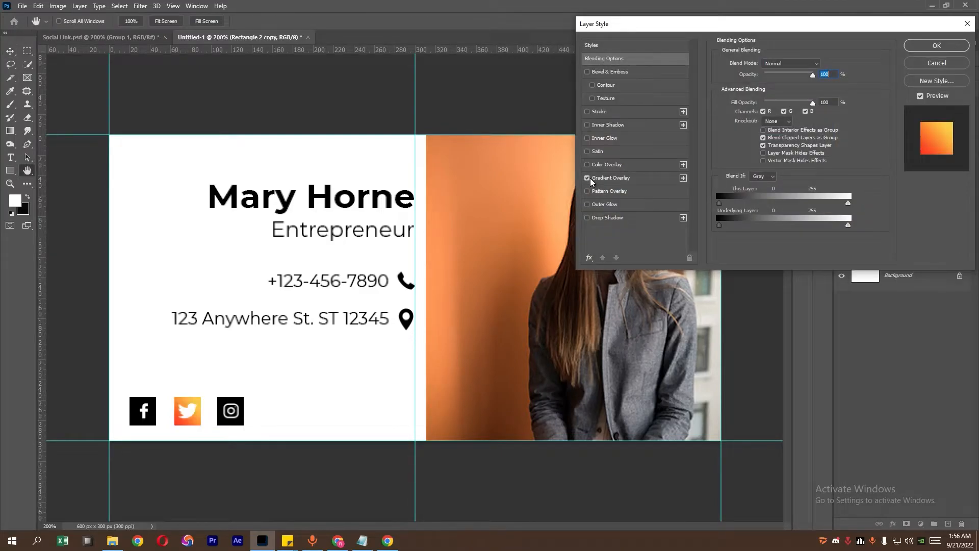
Try the Oranges gradient presets on the Twitter square and apply Orange_05
click(620, 179)
click(779, 91)
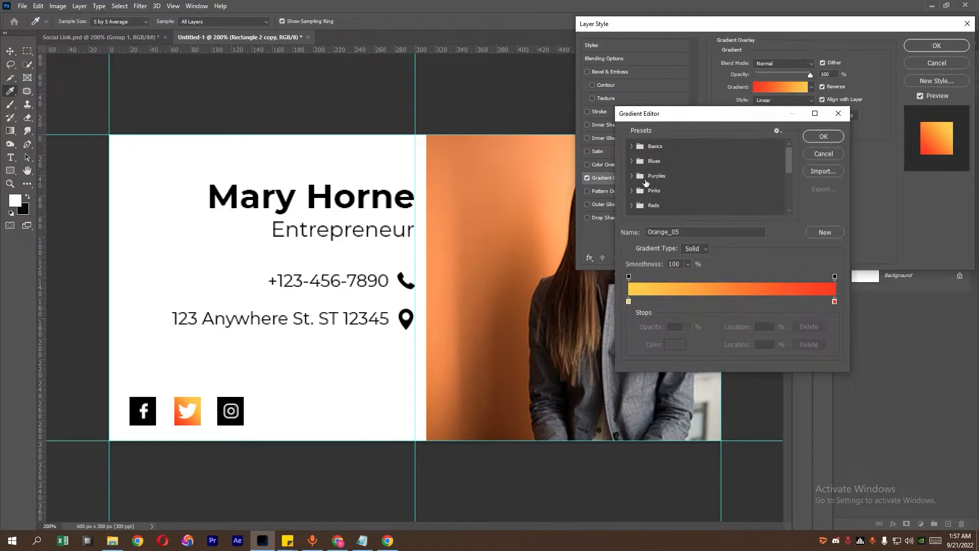
scroll(638, 188, down, 1)
click(633, 211)
scroll(640, 206, down, 2)
click(632, 195)
scroll(660, 187, down, 3)
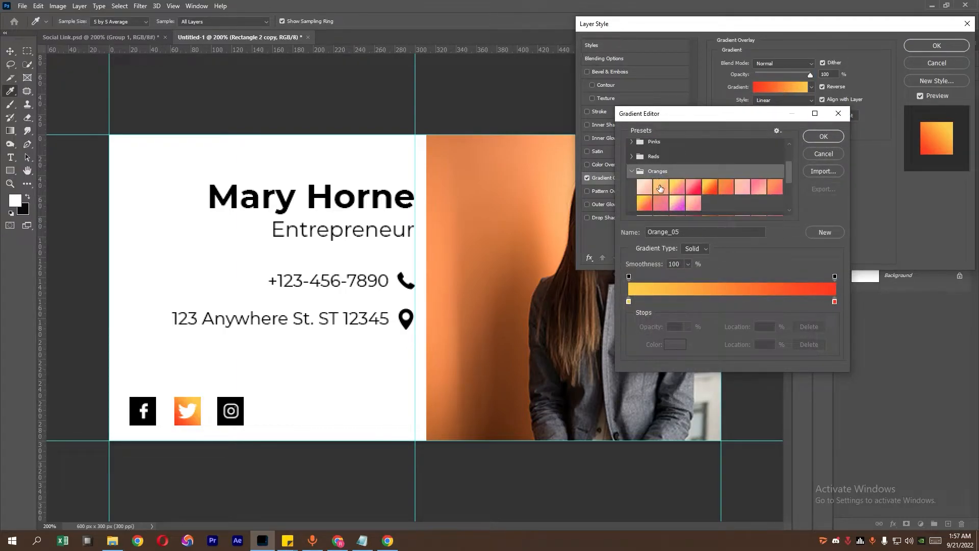
click(661, 188)
click(678, 188)
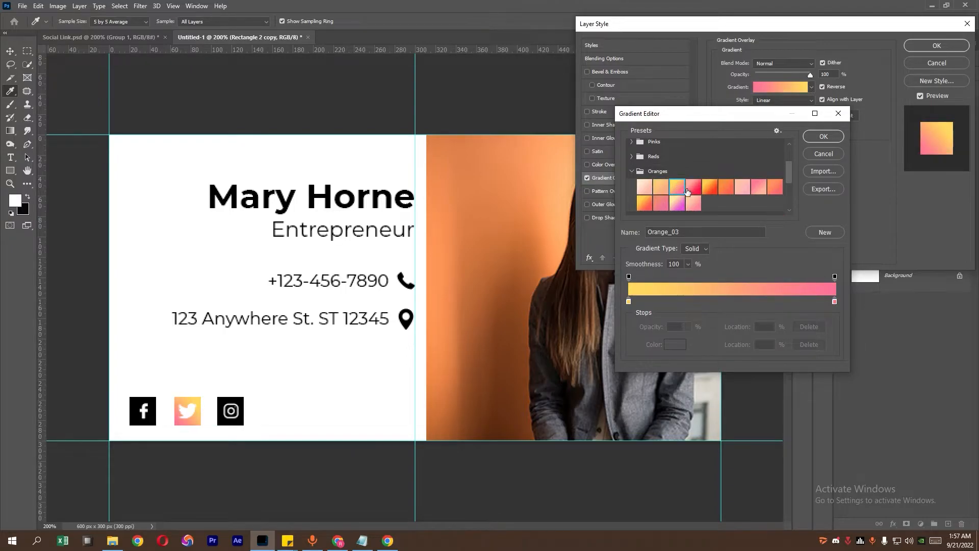
click(709, 188)
click(729, 187)
click(716, 189)
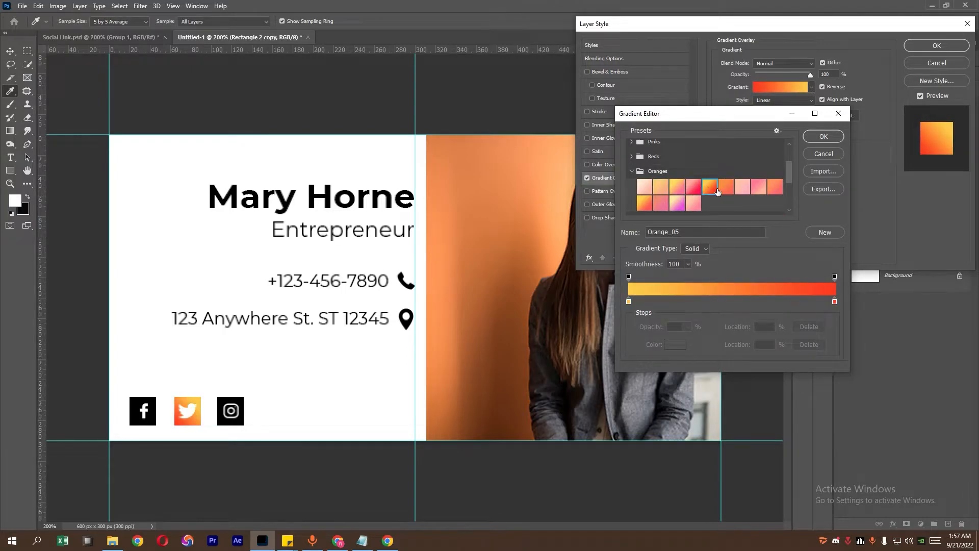
click(821, 136)
click(926, 47)
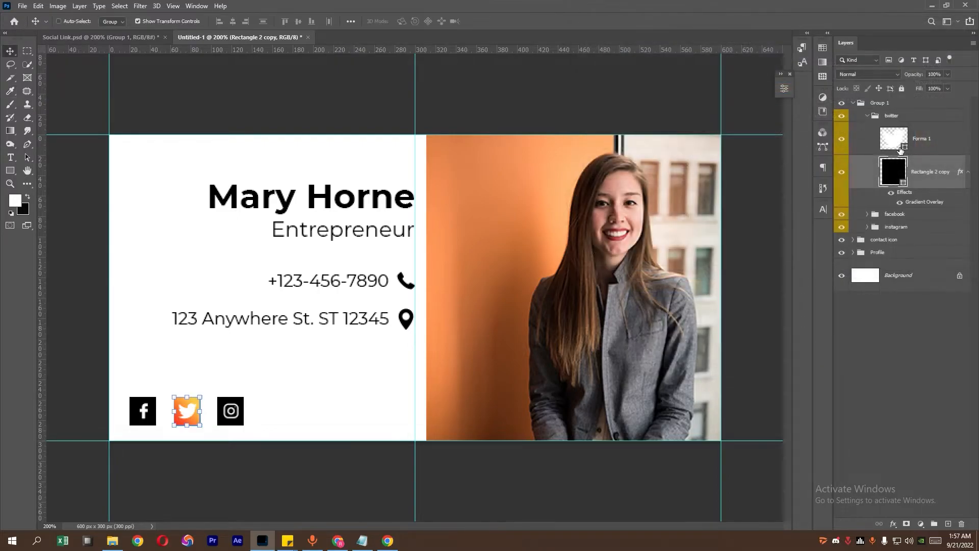
Apply the same orange Gradient Overlay to the square behind the Facebook icon and collapse the facebook and twitter groups
click(867, 214)
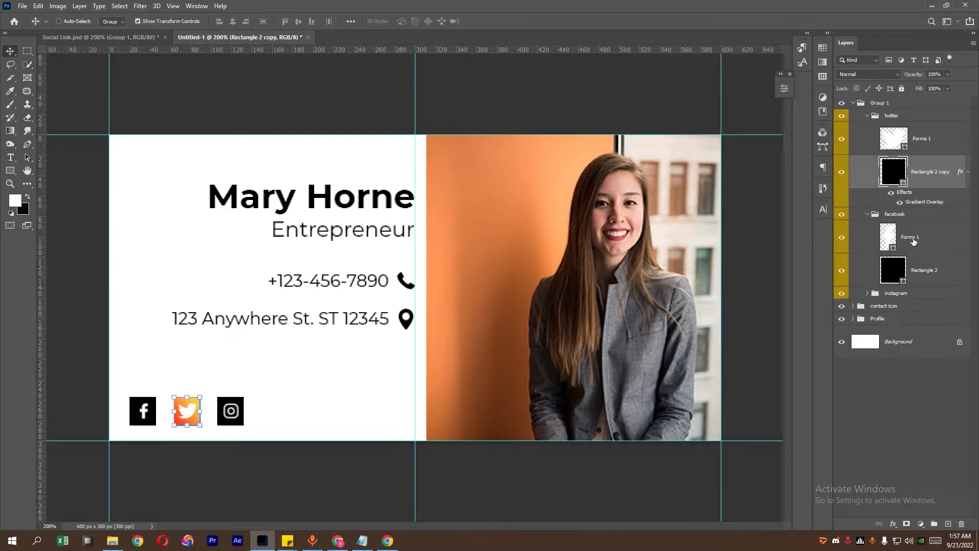
click(914, 269)
double_click(949, 274)
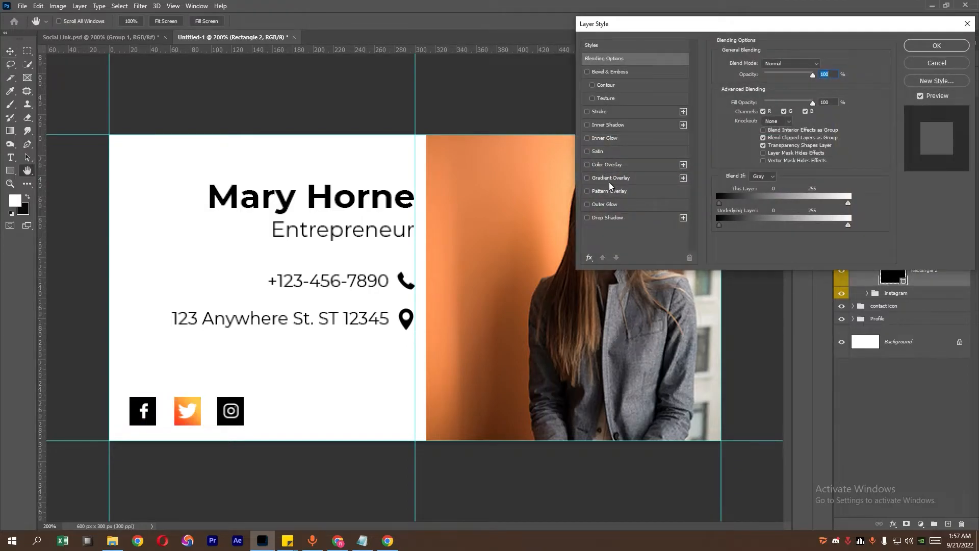
click(587, 178)
click(657, 178)
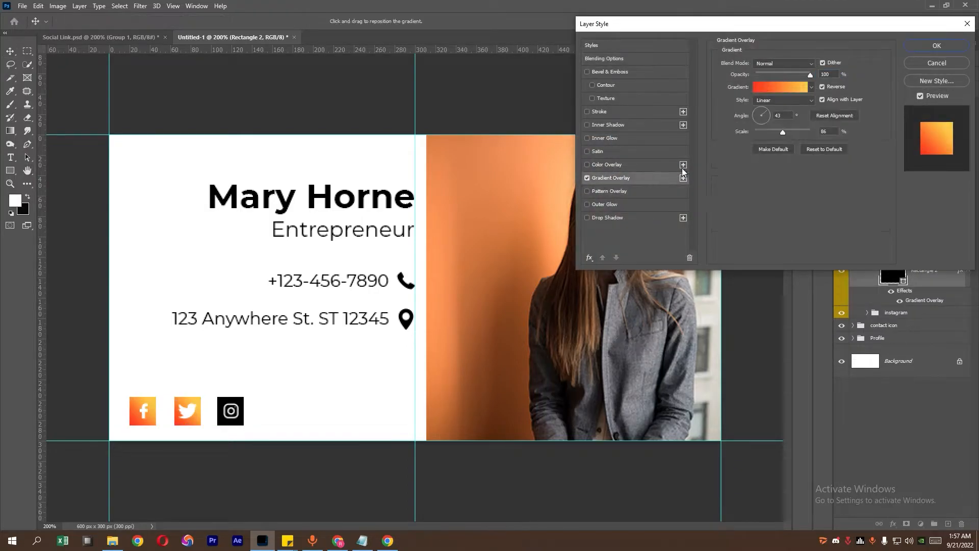
click(938, 46)
click(868, 215)
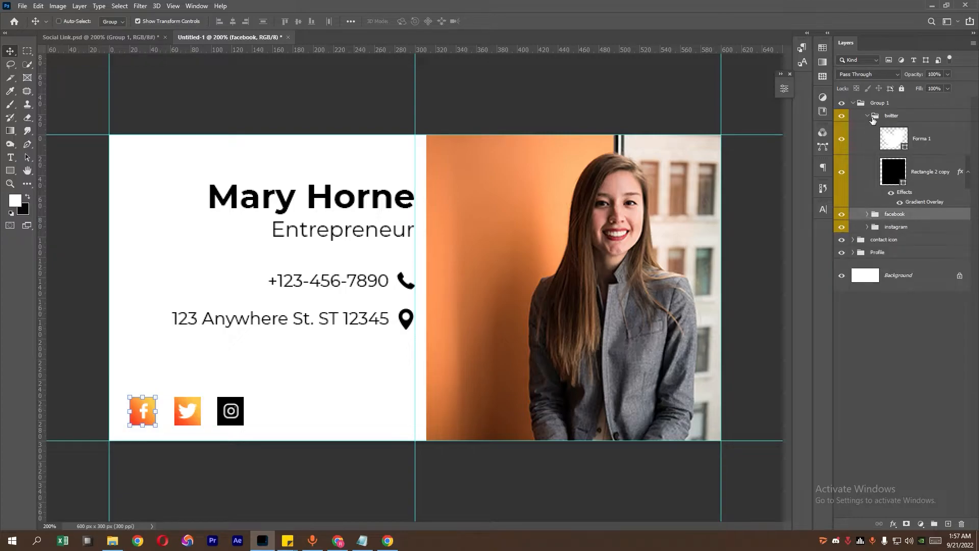
click(868, 116)
Apply the orange Gradient Overlay to the square behind the Instagram icon and collapse its group
click(866, 141)
click(943, 201)
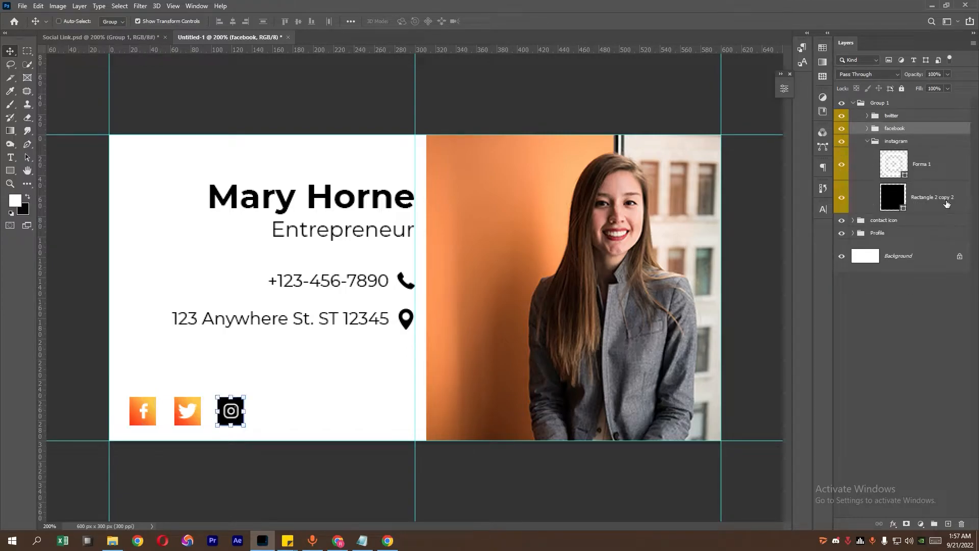
double_click(947, 209)
click(605, 179)
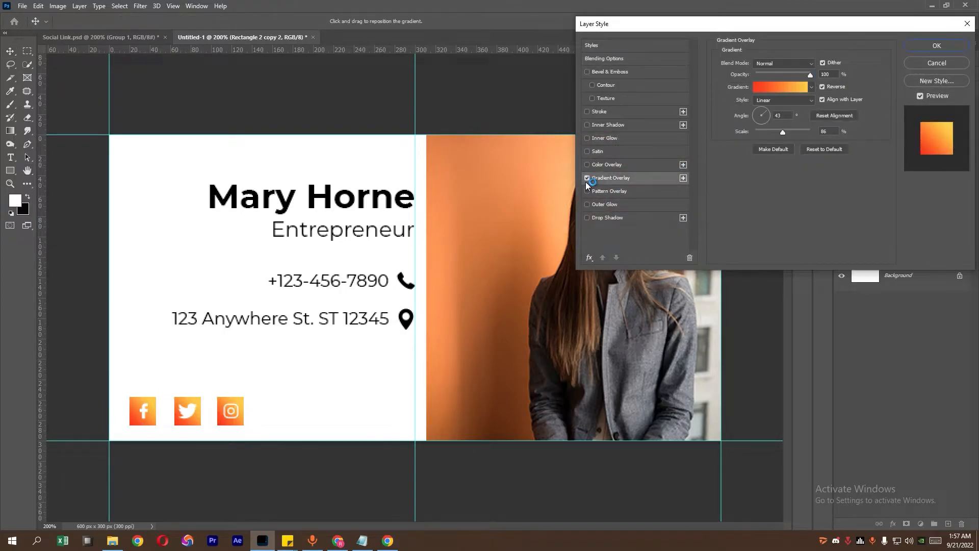
click(924, 47)
click(867, 141)
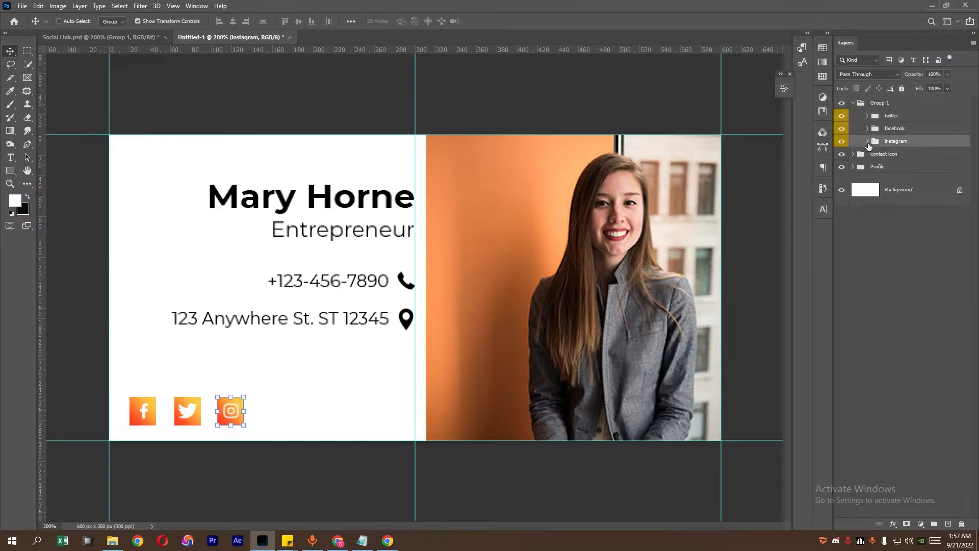
Collapse Group 1 and rename it "social icon"
click(855, 103)
double_click(877, 103)
text(social icon)
key(Return)
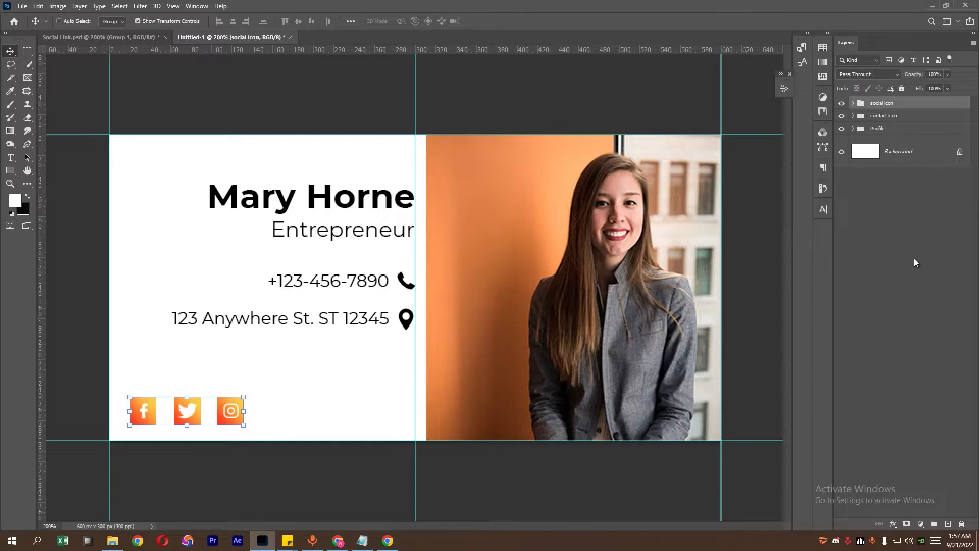
Draw a 111 x 3 px rectangle above the social icons inside their group, with black fill and no stroke
click(851, 102)
click(910, 116)
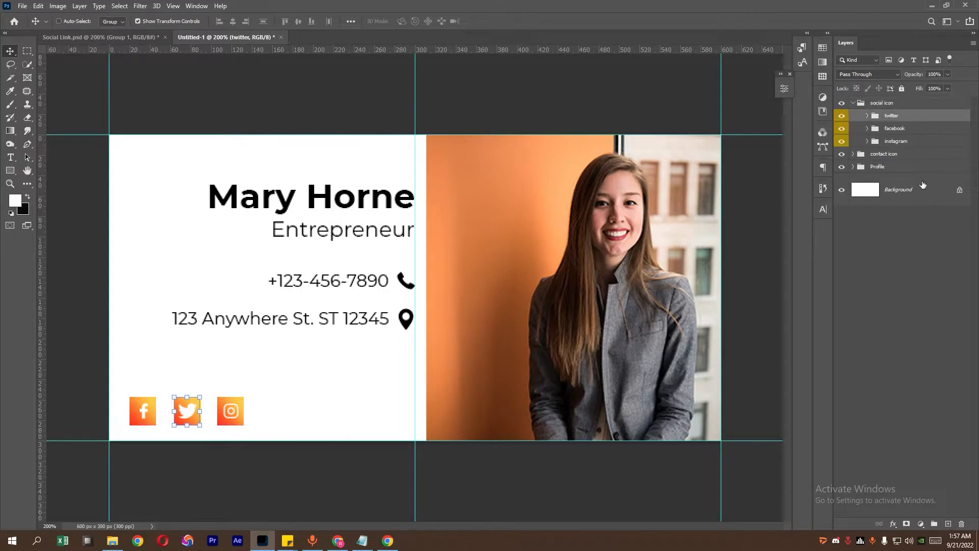
click(947, 523)
click(11, 171)
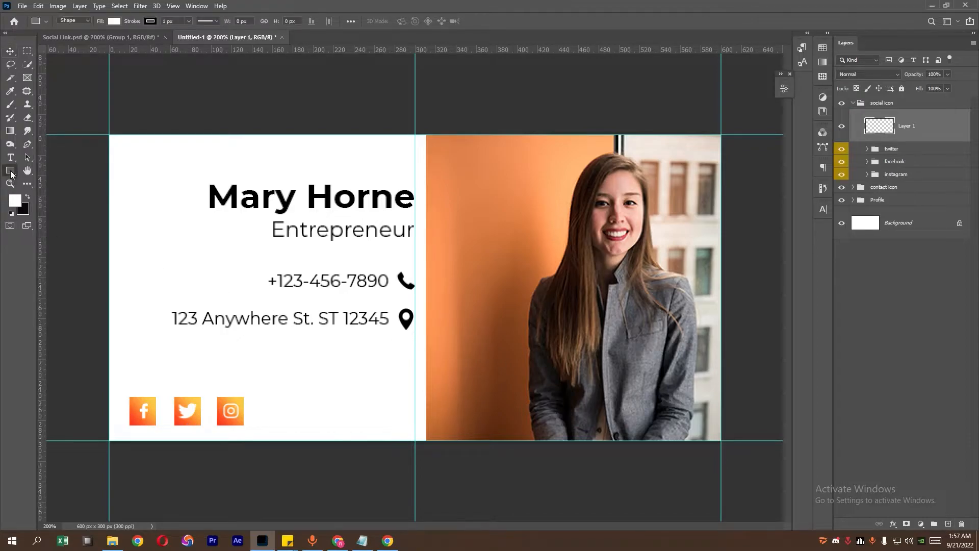
drag(130, 376, 242, 375)
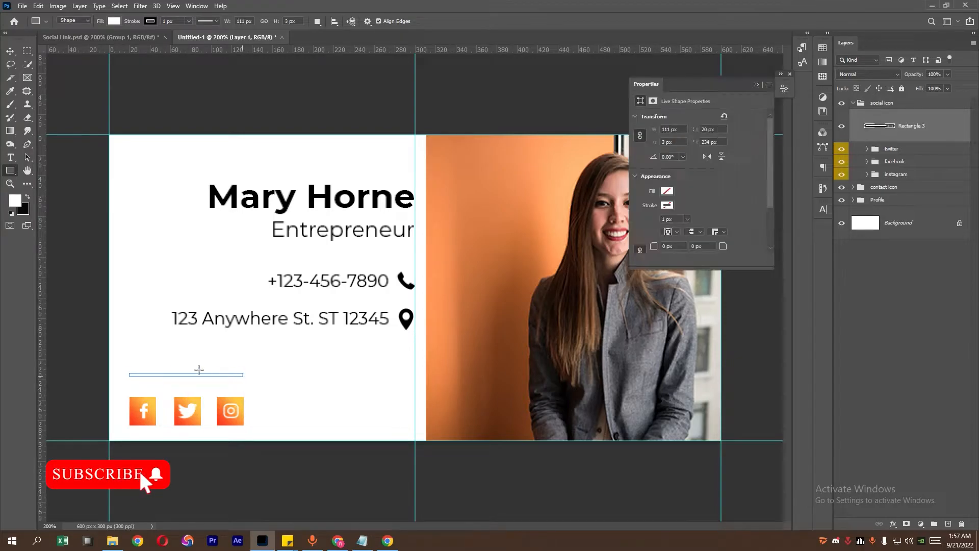
click(667, 205)
click(644, 244)
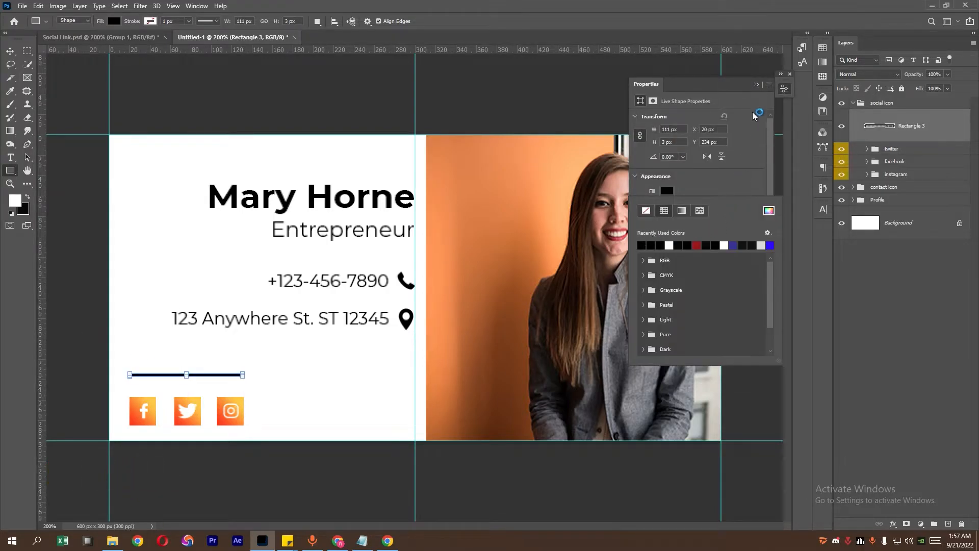
Adjust the black line's width so its ends line up with the row of social icons
scroll(161, 392, up, 1)
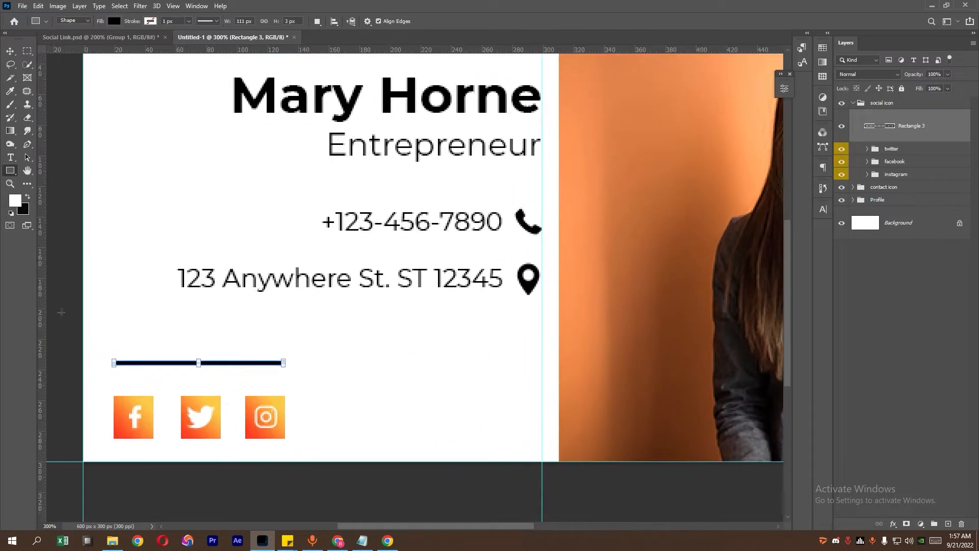
scroll(161, 393, up, 1)
drag(158, 350, 226, 359)
key(v)
key(ctrl+t)
drag(368, 355, 370, 356)
click(29, 52)
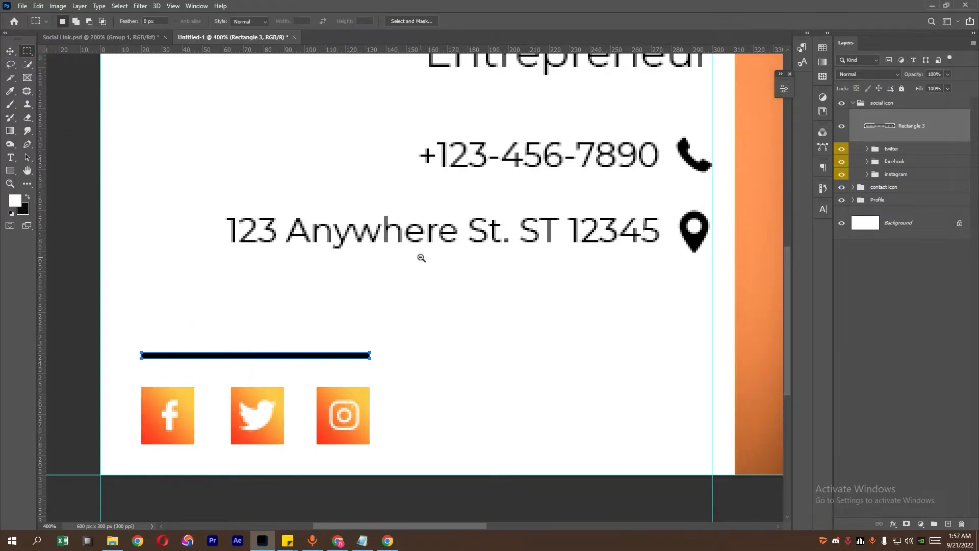
Collapse the social icon layer group
alt+click(421, 258)
alt+click(422, 258)
alt+click(421, 257)
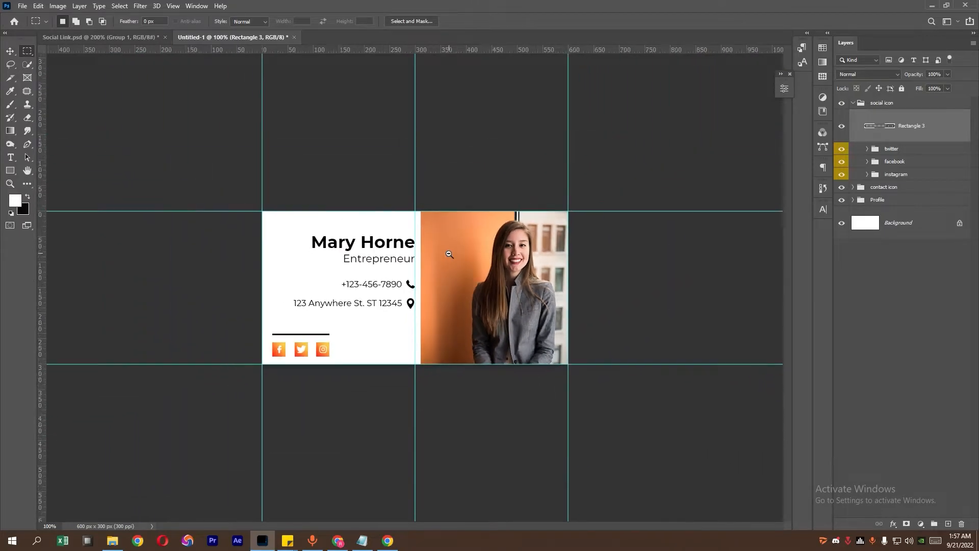
alt+click(450, 254)
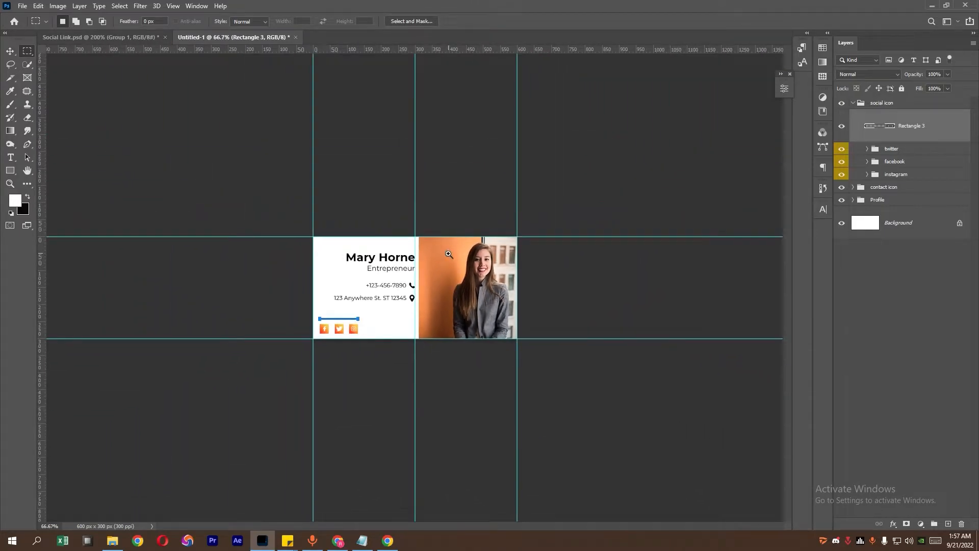
ctrl+click(449, 254)
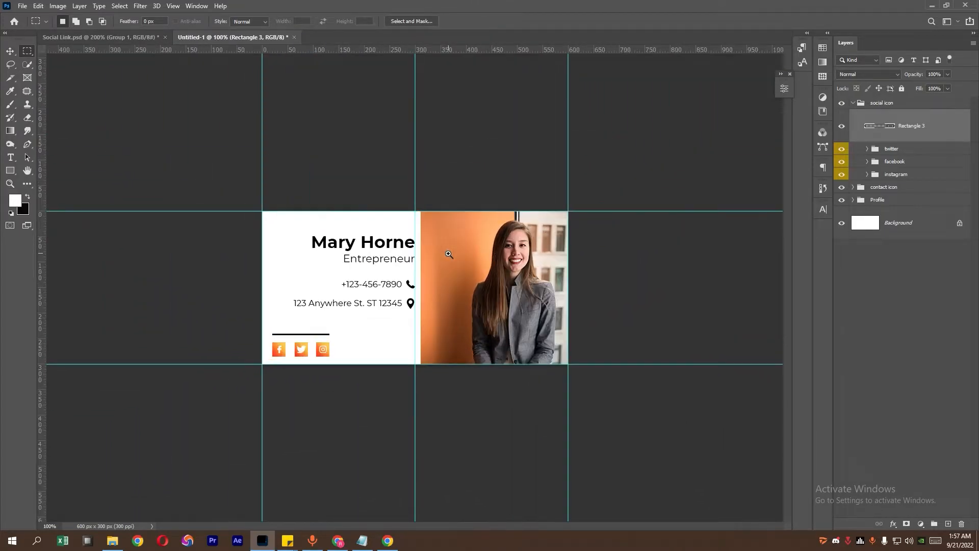
click(854, 103)
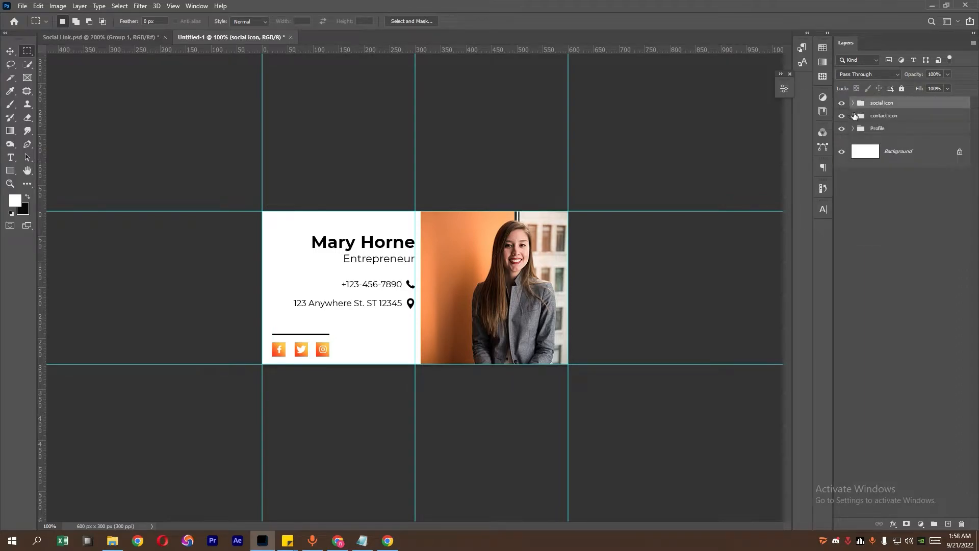
Nudge the phone number and its icon together slightly down, closer to the address line
click(854, 115)
click(921, 135)
shift+click(910, 172)
click(10, 52)
key(Down)
key(Down)
key(Down)
key(Down)
key(Down)
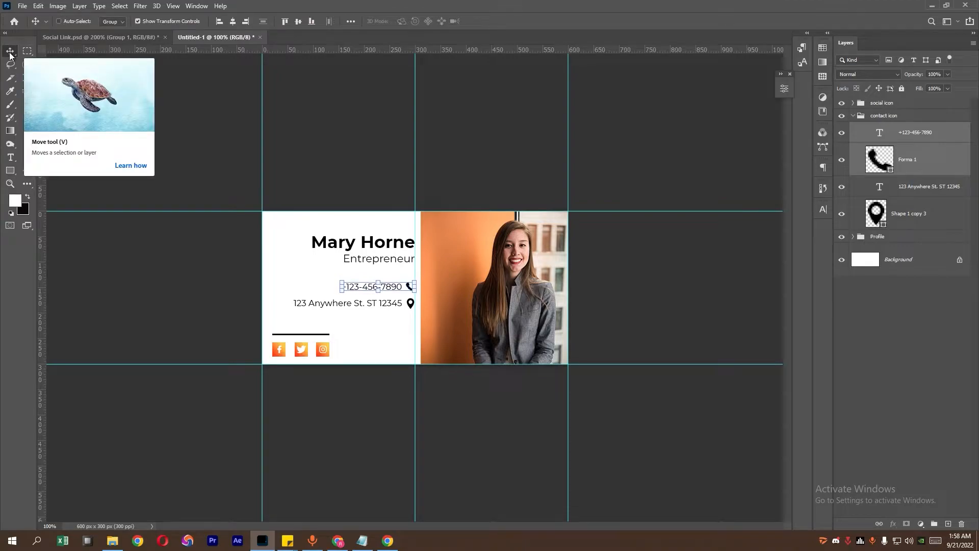
click(27, 51)
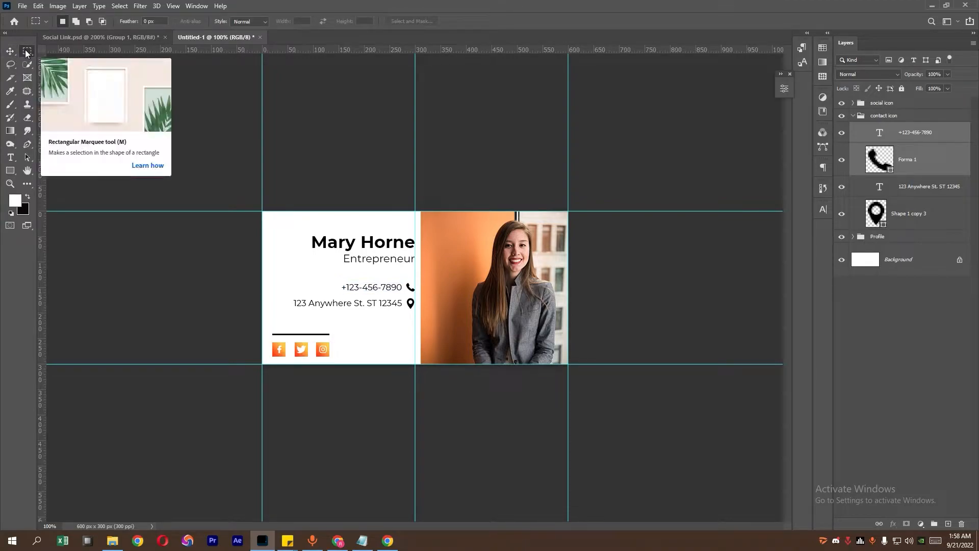
Preview the card with the guides hidden and restore the guides
key(ctrl+semicolon)
ctrl+alt+click(488, 258)
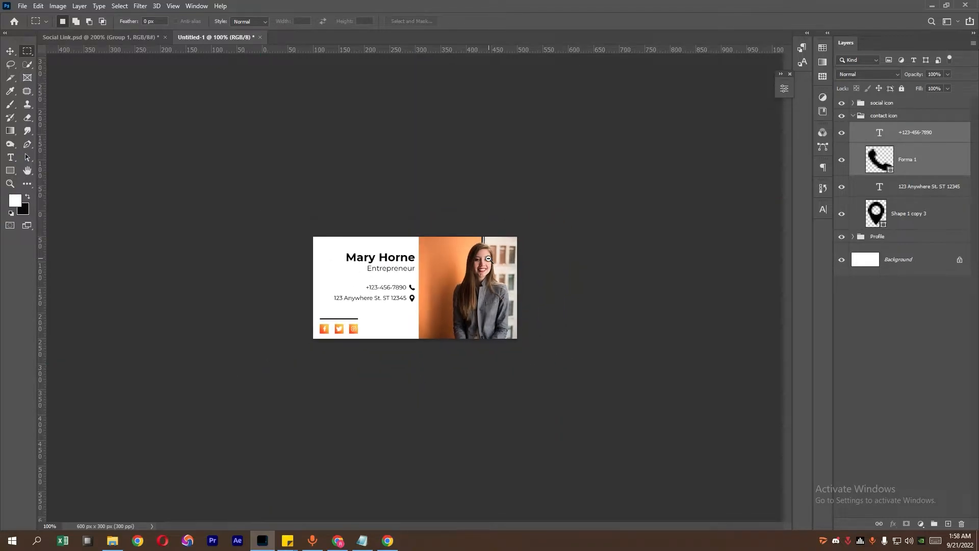
key(ctrl+plus)
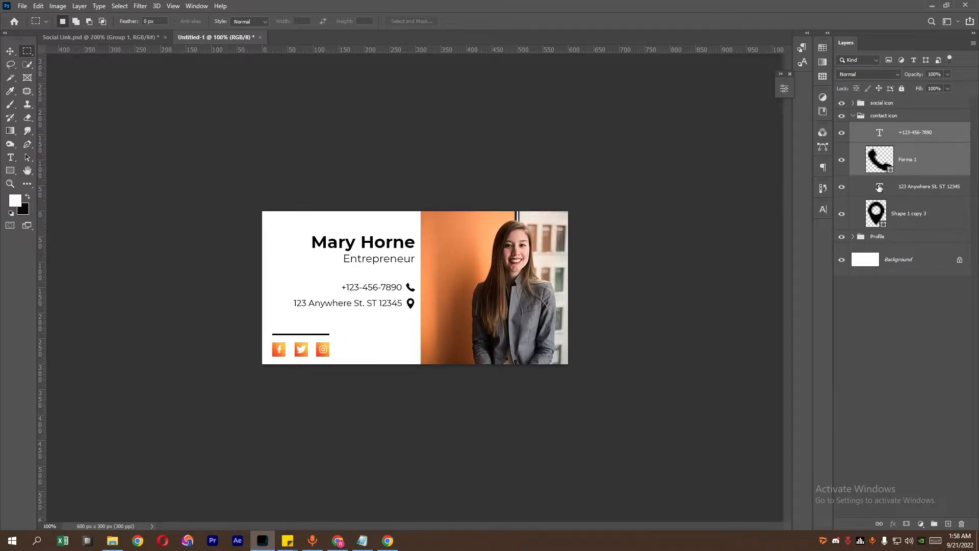
key(ctrl+semicolon)
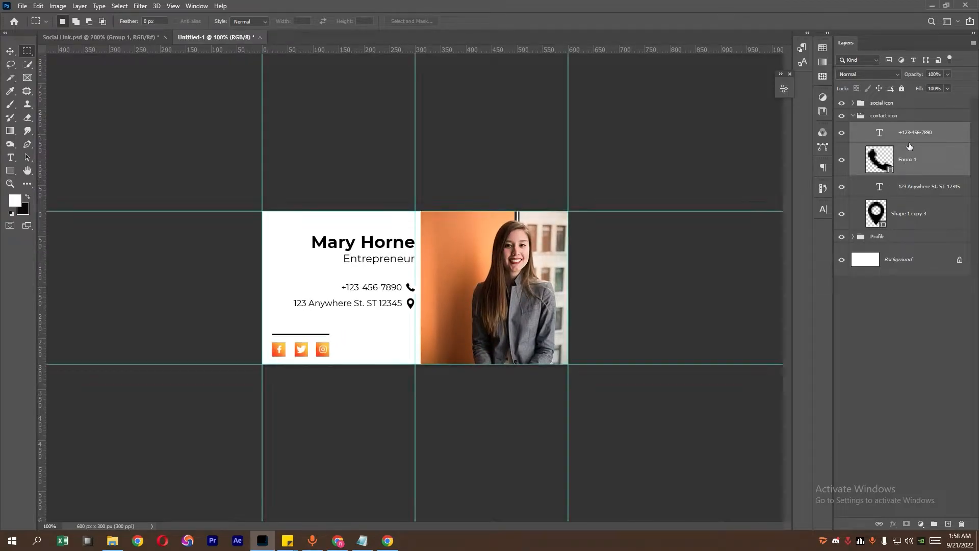
Shift the name, job title and contact icon group left of the vertical centre guide, keeping the photo in place, and collapse the layer groups
click(866, 131)
click(853, 117)
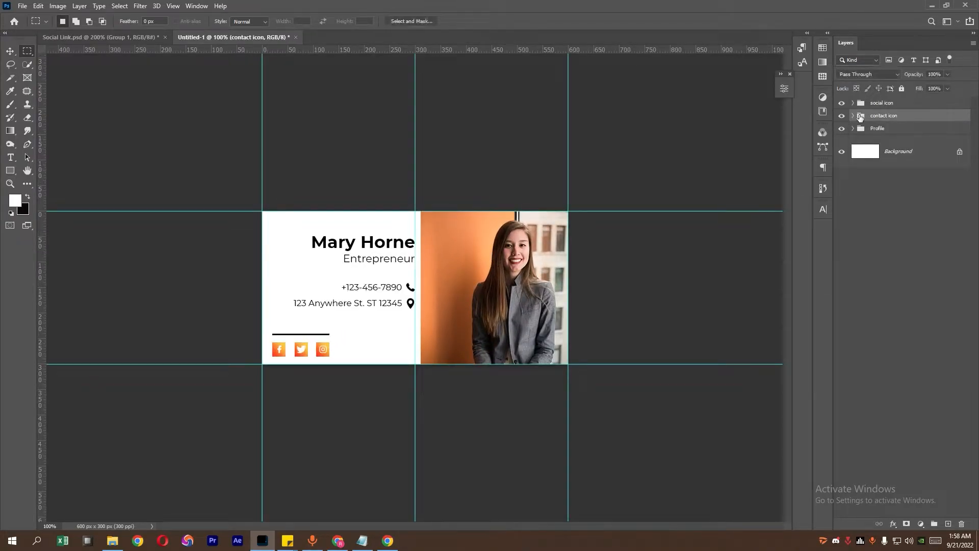
shift+click(888, 129)
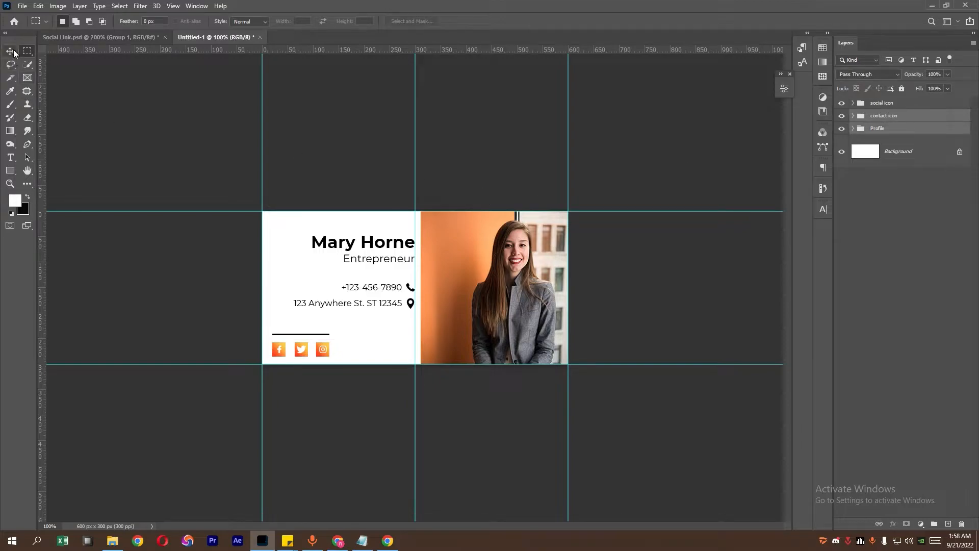
click(852, 129)
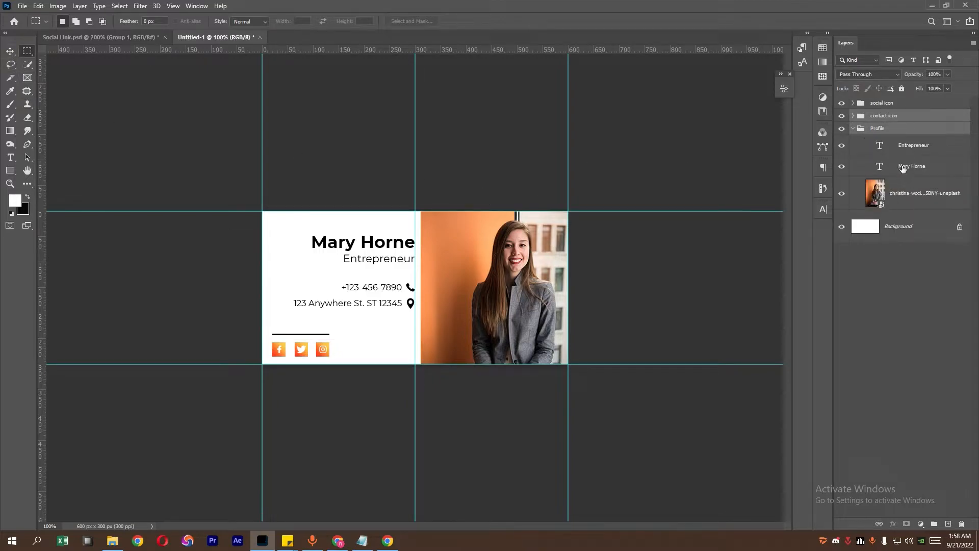
ctrl+click(890, 128)
ctrl+click(912, 145)
ctrl+click(912, 166)
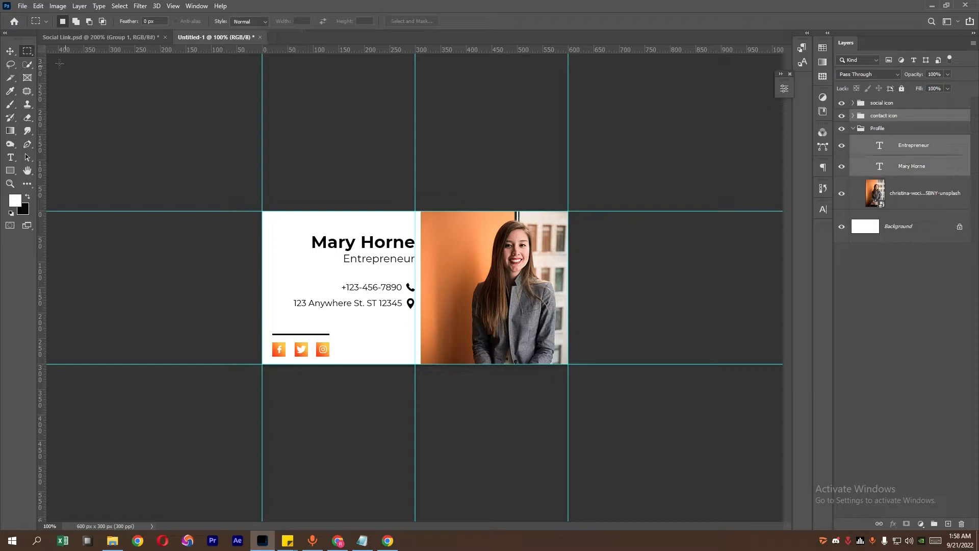
click(10, 54)
key(Left)
key(Left)
key(Left)
key(Left)
key(Left)
key(Left)
key(Left)
key(Left)
key(Left)
key(Left)
key(Left)
click(27, 53)
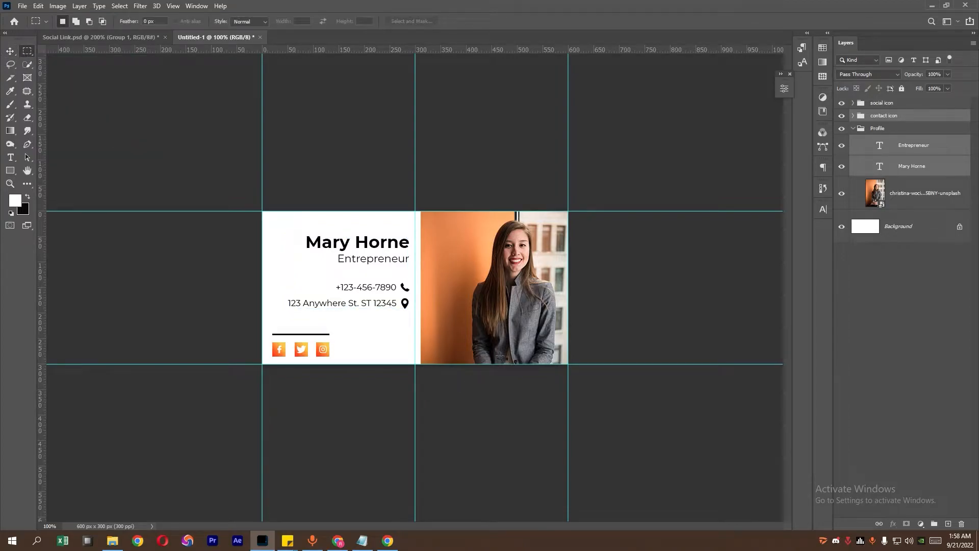
click(853, 129)
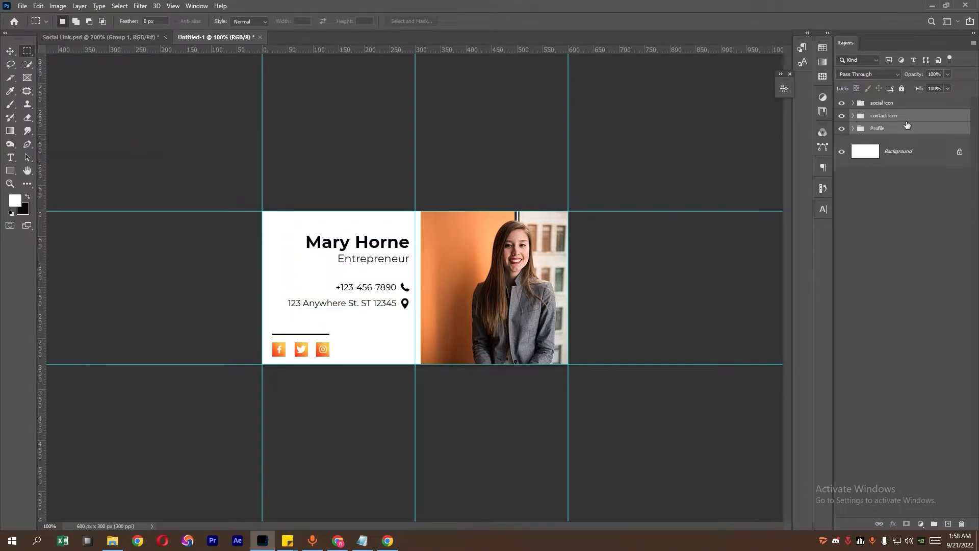
click(896, 167)
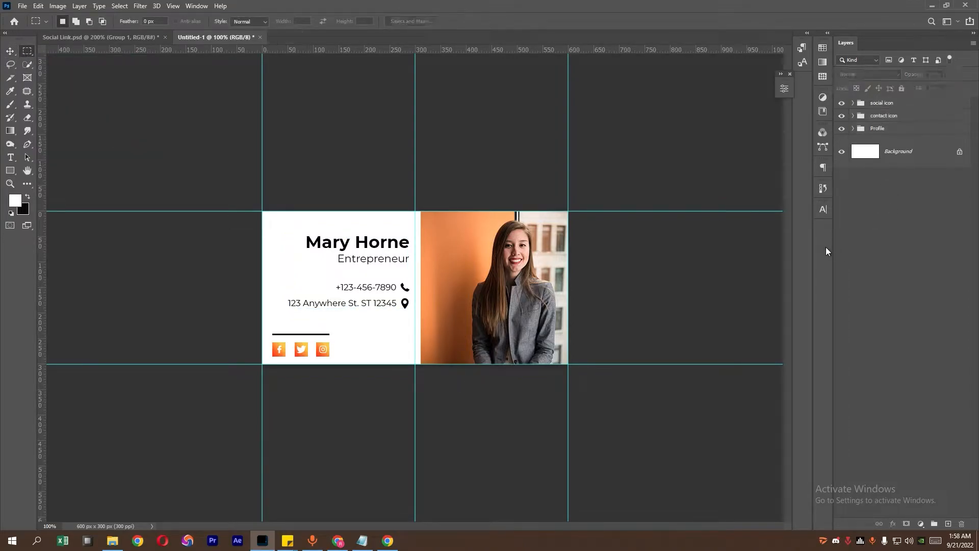
Create a merged smart object copy of the card on a new top layer and hide the original groups and background
click(877, 104)
click(948, 524)
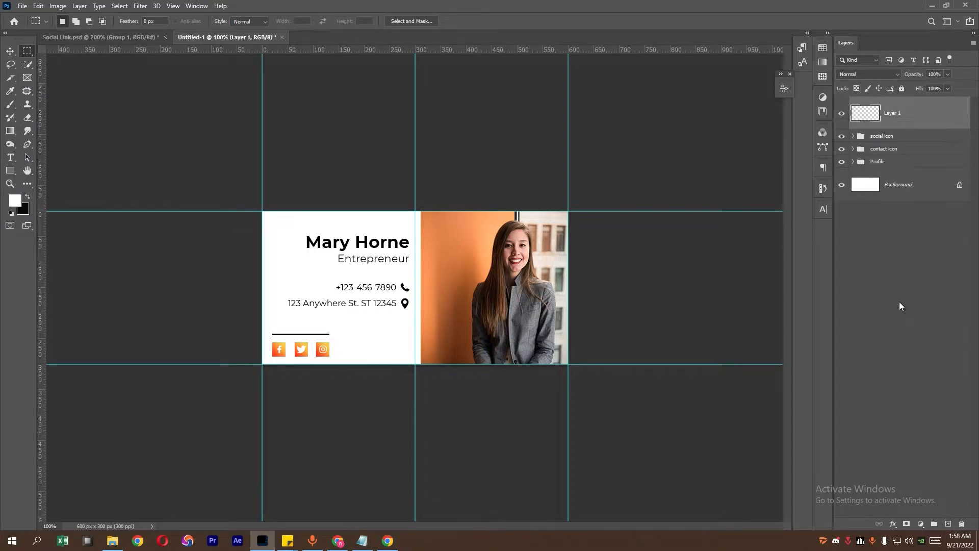
right_click(927, 124)
click(842, 239)
click(842, 186)
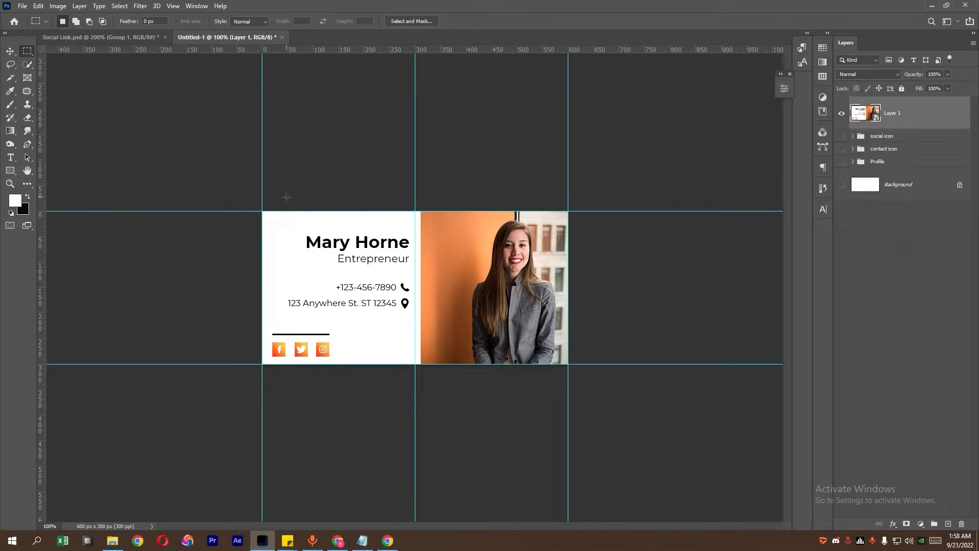
Add horizontal guides below the job title, between the phone and address lines, and below the address line
drag(385, 50, 407, 270)
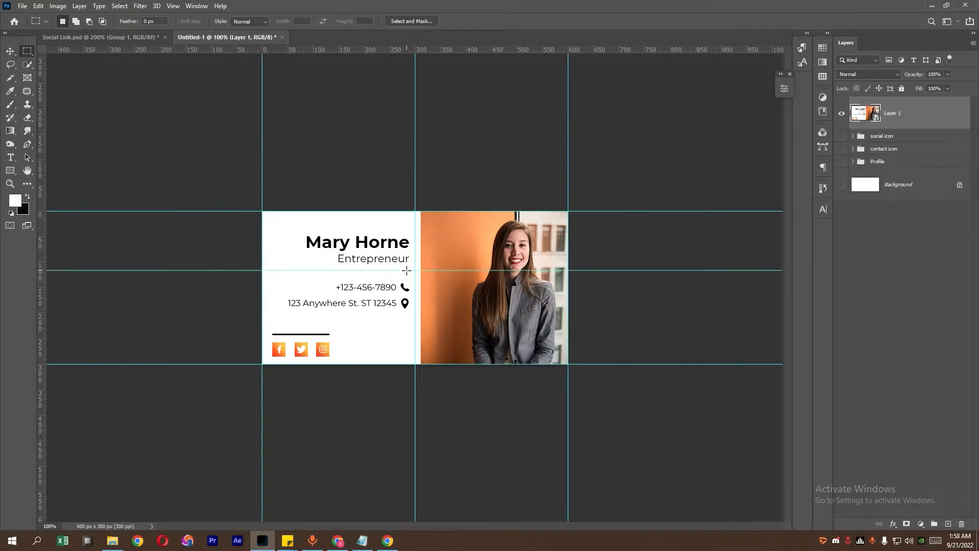
key(ctrl+plus)
drag(482, 51, 479, 302)
drag(516, 51, 525, 347)
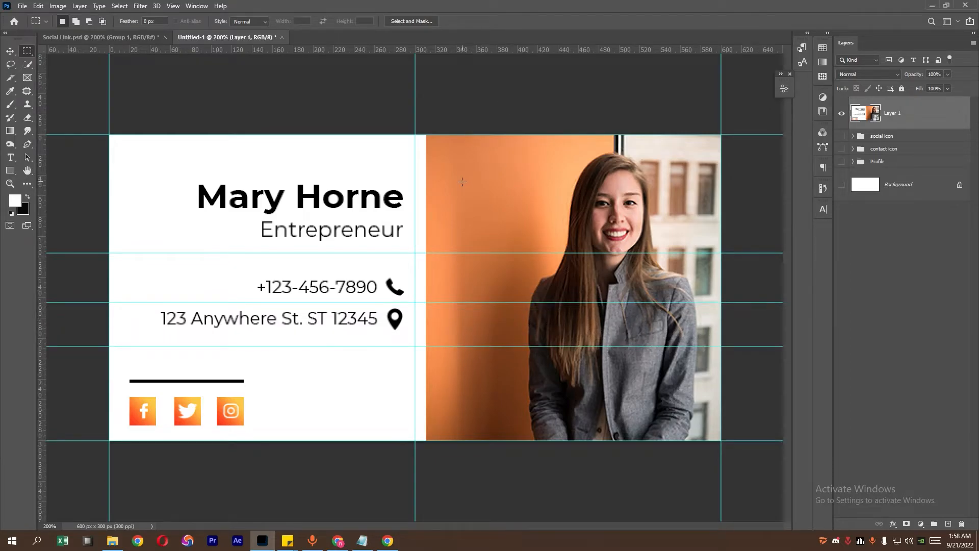
drag(43, 202, 415, 210)
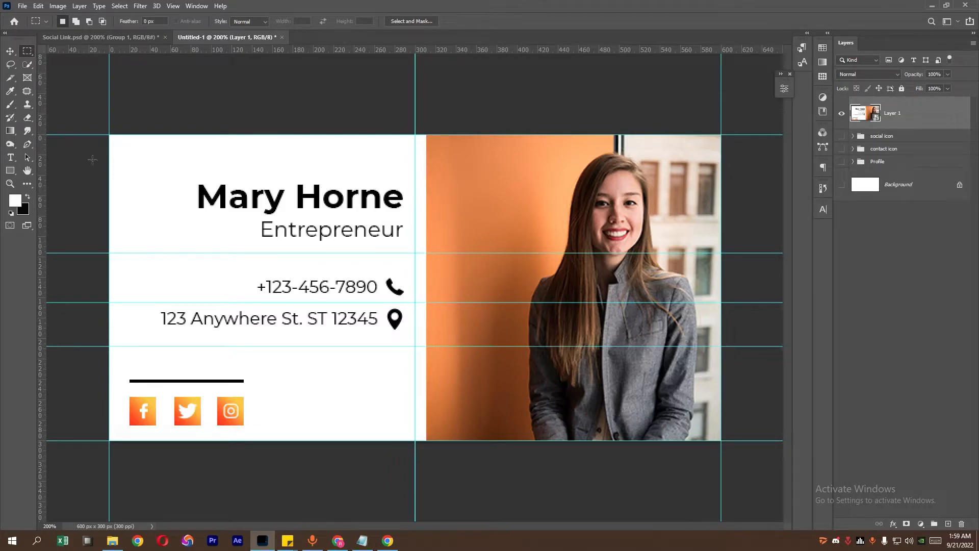
Slice the card along the guides into five areas: portrait half, name and title, phone line, address line, and social section
drag(10, 77, 53, 100)
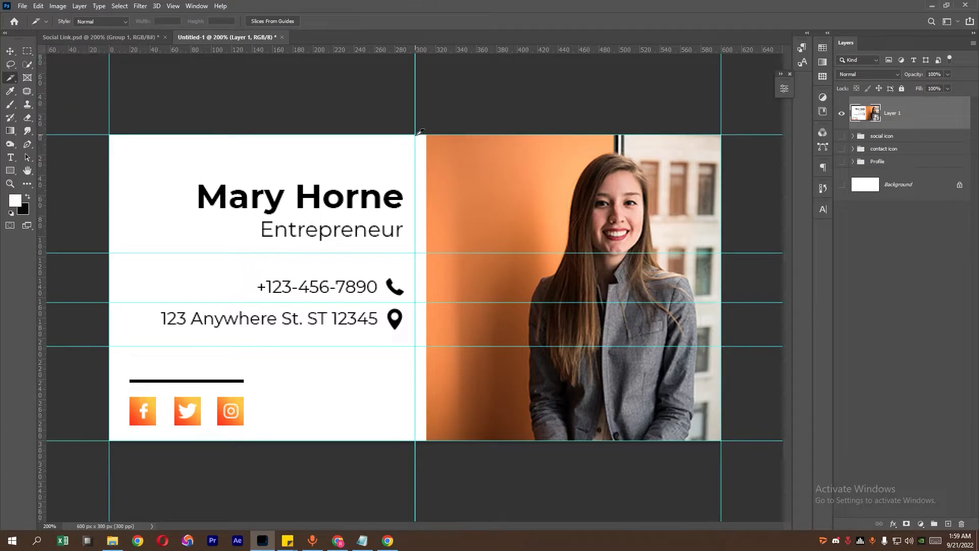
drag(422, 132, 721, 440)
drag(115, 135, 229, 200)
drag(228, 200, 415, 251)
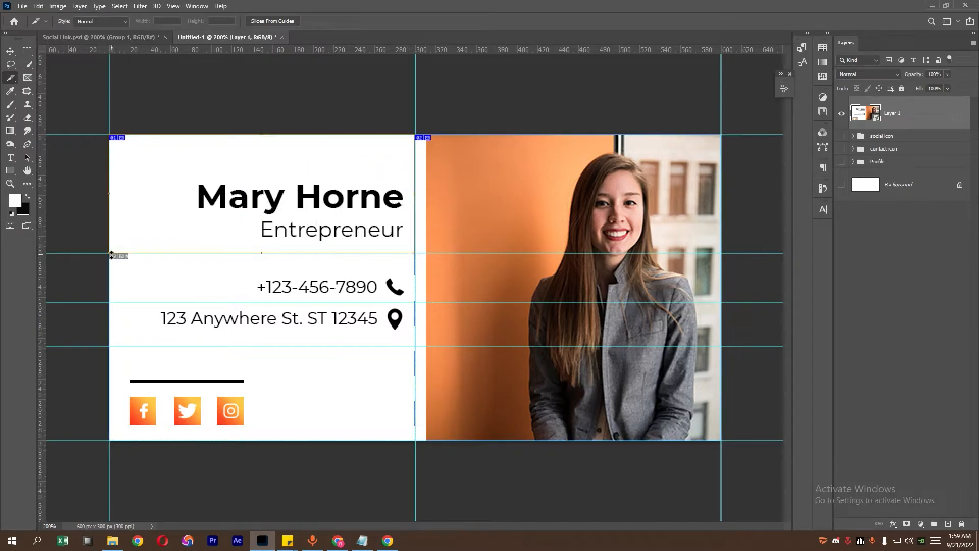
drag(112, 255, 416, 296)
drag(119, 303, 415, 345)
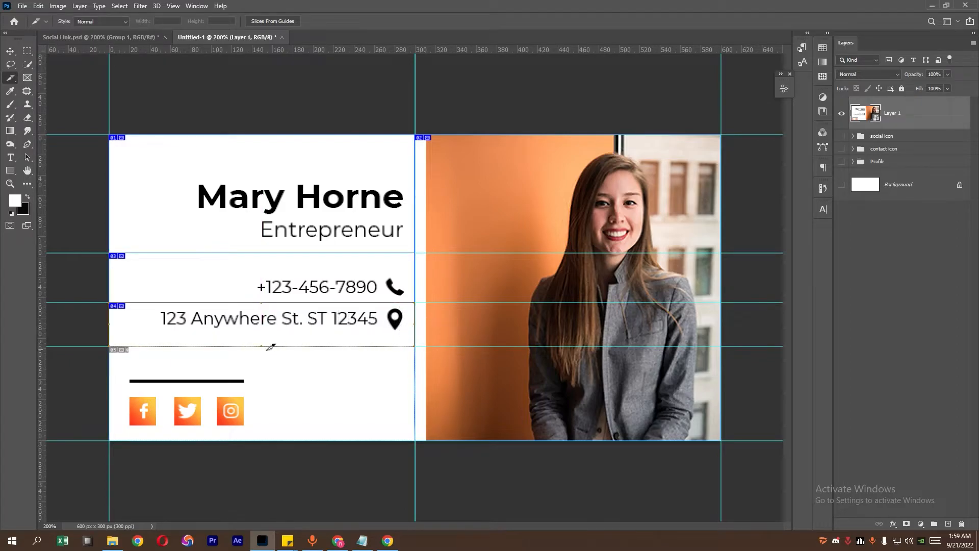
drag(113, 347, 419, 438)
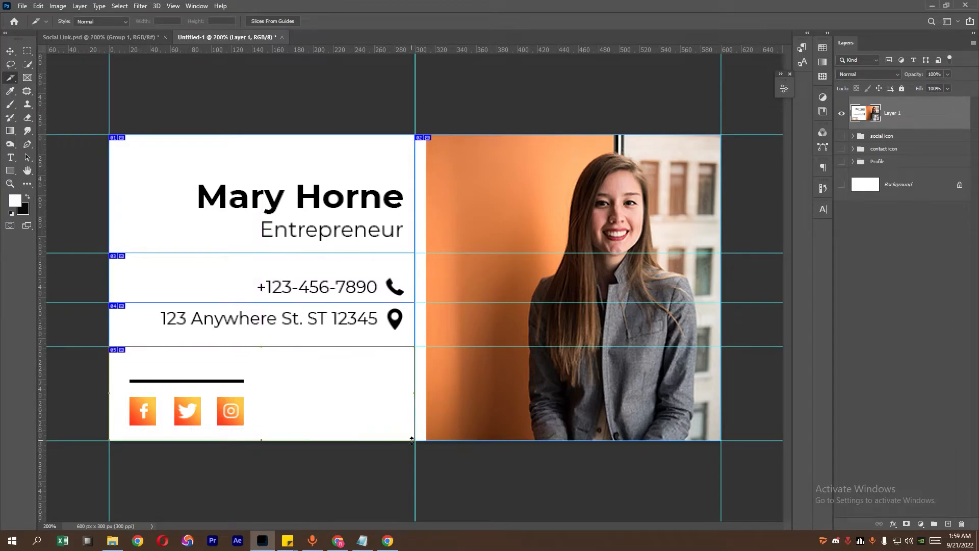
Name the 300 x 300 px portrait slice "Profile"
right_click(245, 169)
key(Escape)
right_click(492, 184)
click(507, 198)
text(B)
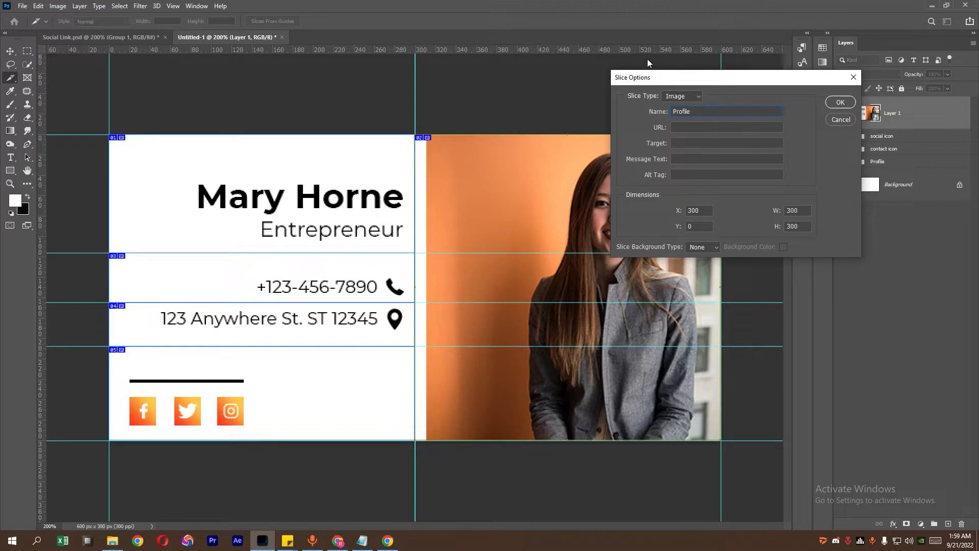
click(841, 102)
Rename the slice that contains the name and job title
right_click(322, 158)
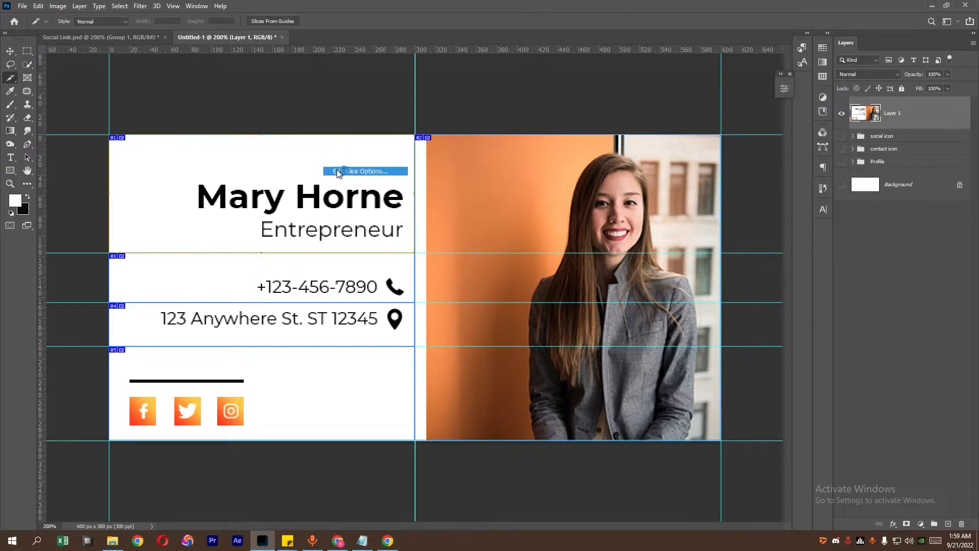
click(338, 172)
key(BackSpace)
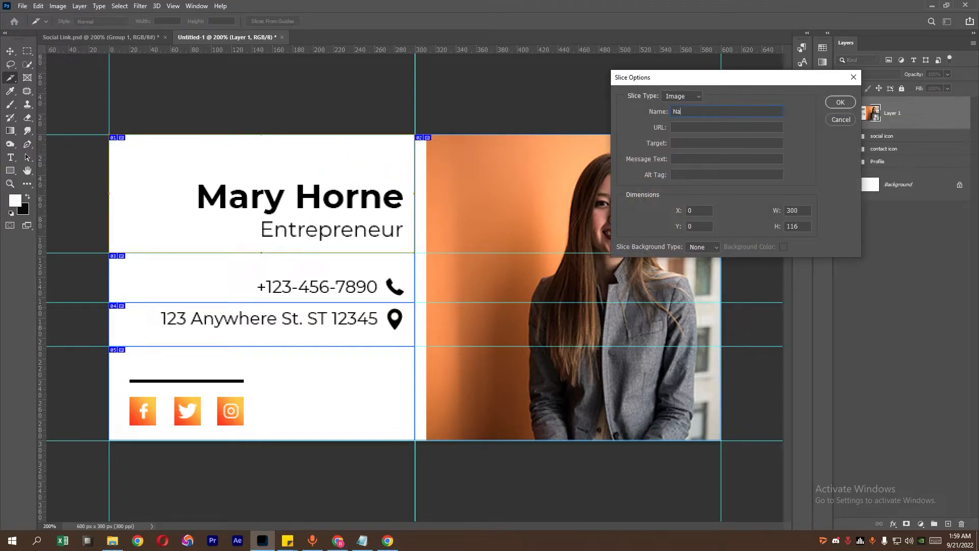
key(Return)
Name the phone line's slice "tel" and set its URL to a tel: link with the phone number
right_click(316, 271)
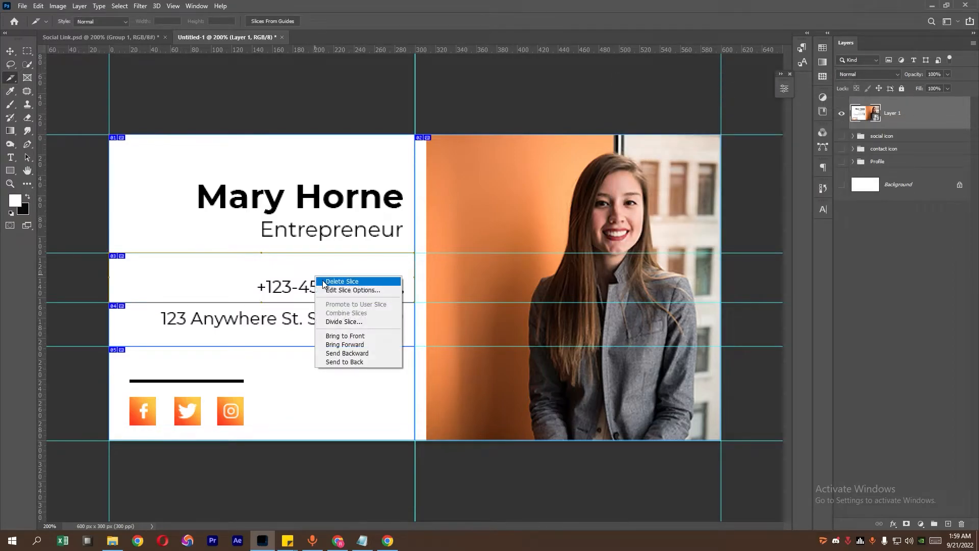
click(328, 290)
text(tel:+123456789)
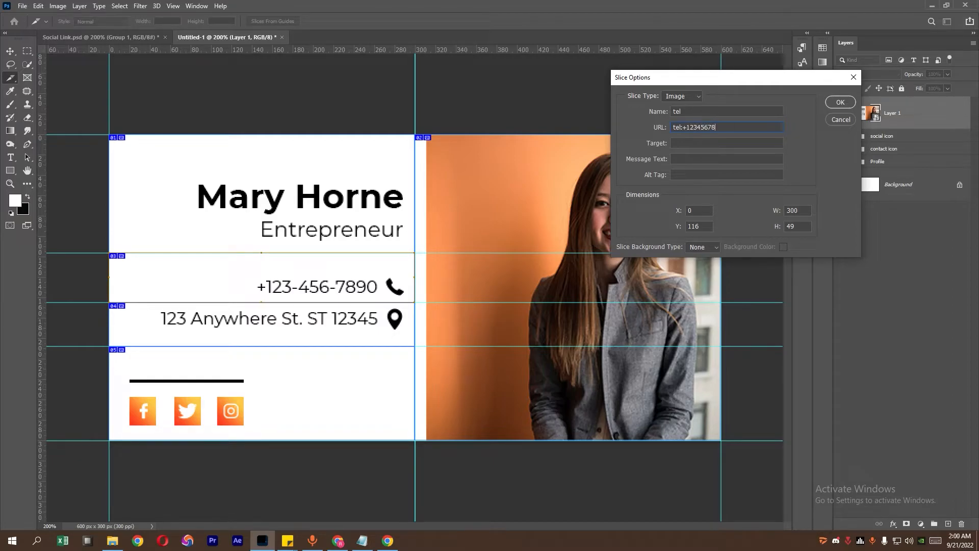
click(842, 103)
Name the address line's slice "address"
right_click(317, 304)
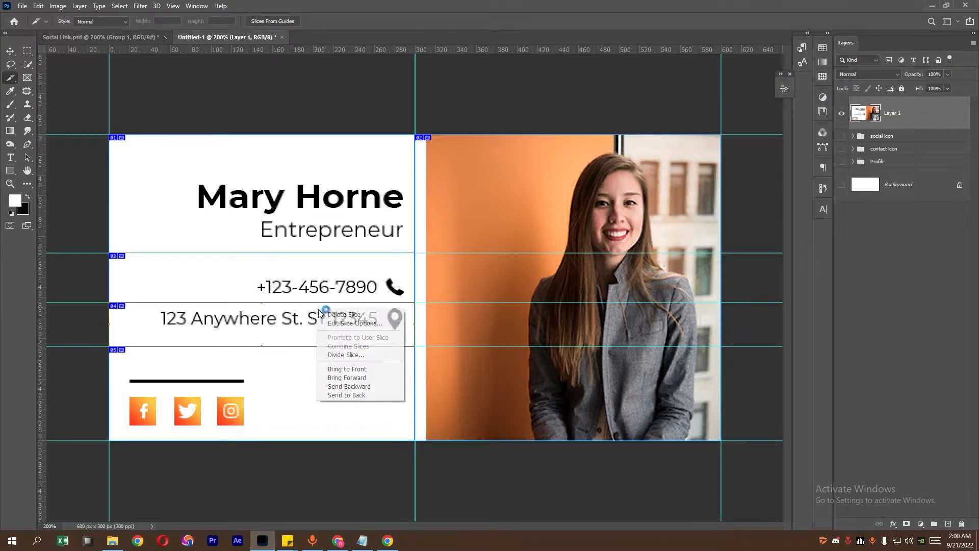
click(327, 321)
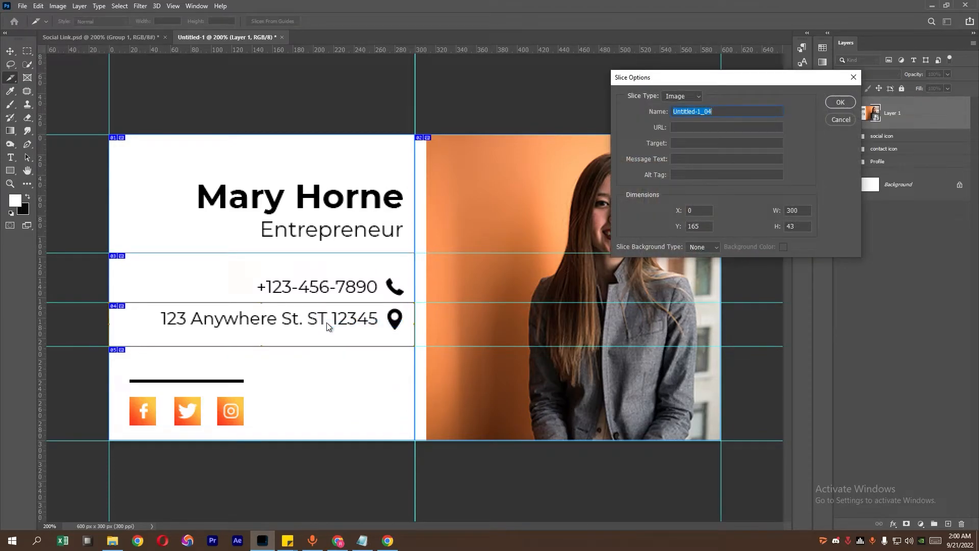
text(address)
key(Return)
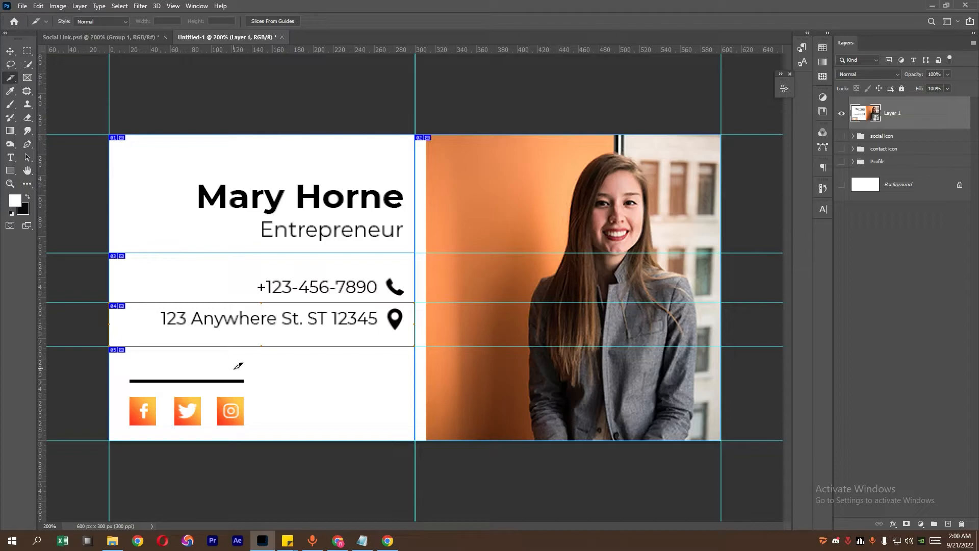
Replace the social section's slice with a 300 x 43 px slice around the black line and name it "bar"
right_click(217, 356)
click(227, 370)
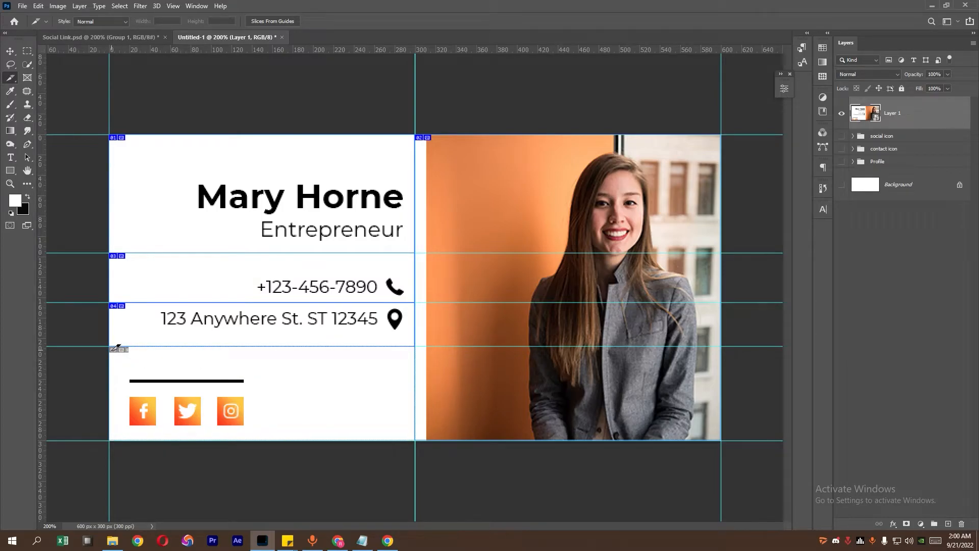
drag(111, 347, 416, 387)
right_click(160, 357)
click(174, 375)
text(bar)
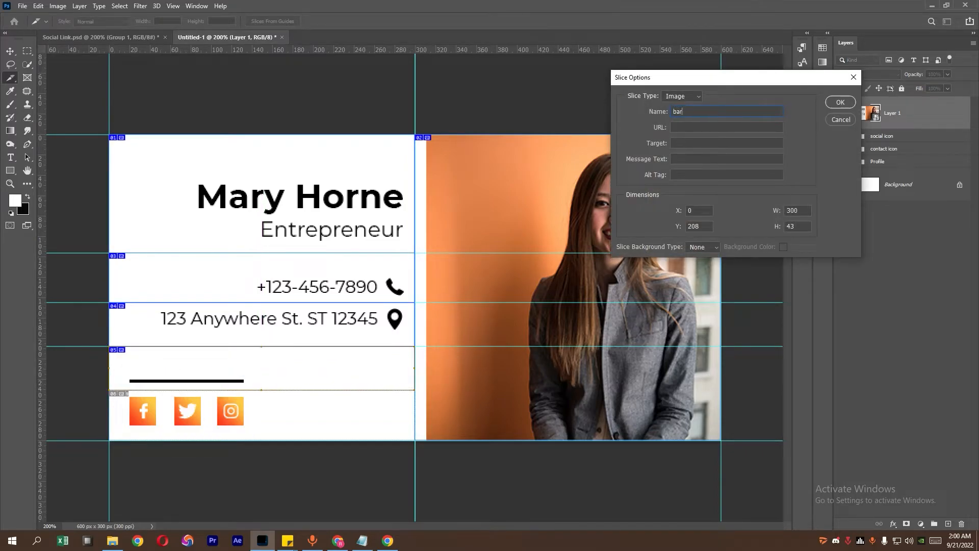
click(841, 101)
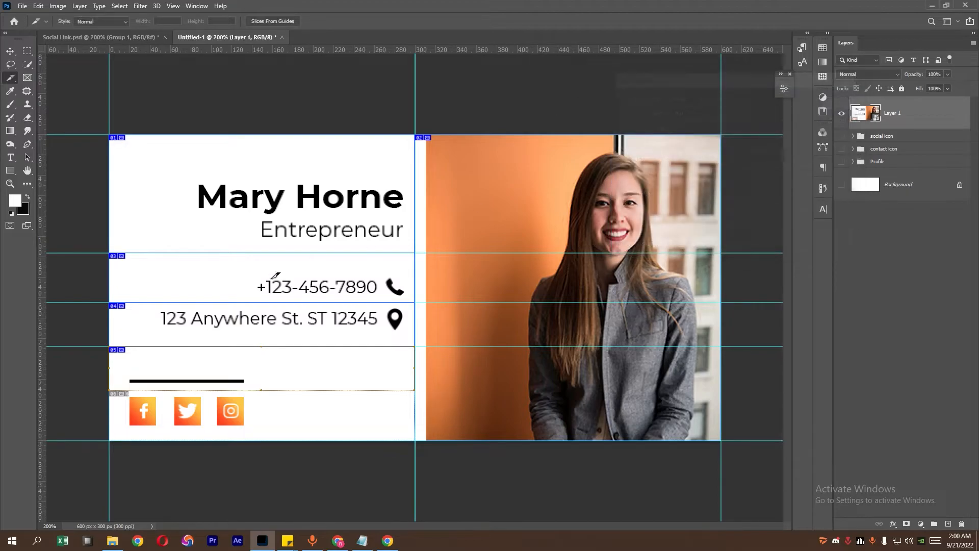
Slice the social icon row into separate Facebook, Twitter and Instagram slices, extending the Instagram slice to the portrait slice
drag(113, 393, 168, 440)
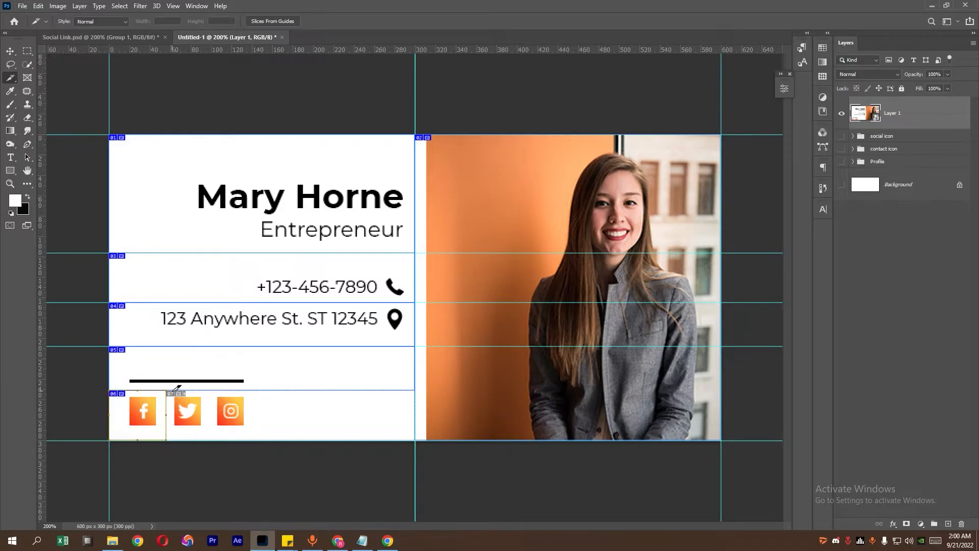
drag(173, 392, 208, 439)
drag(219, 390, 414, 440)
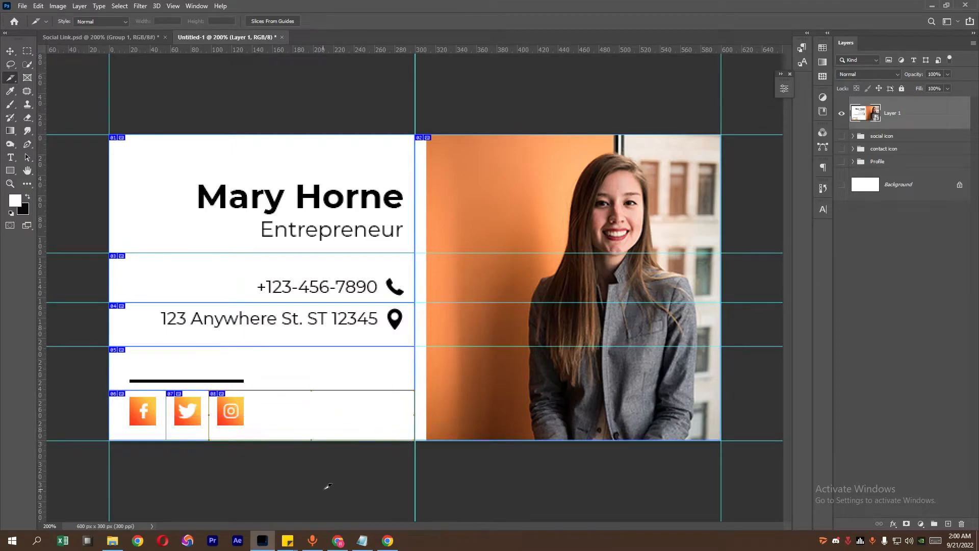
right_click(150, 403)
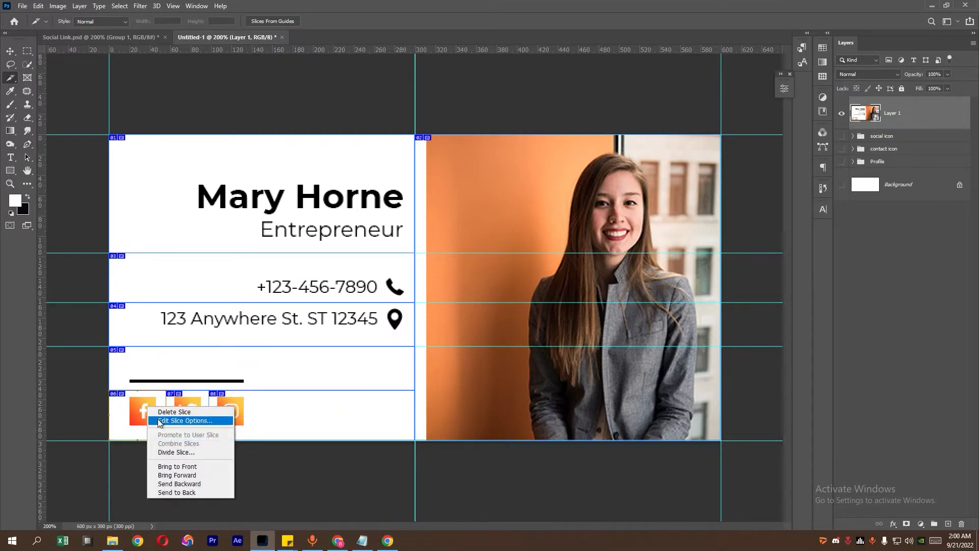
click(184, 420)
text(facebook)
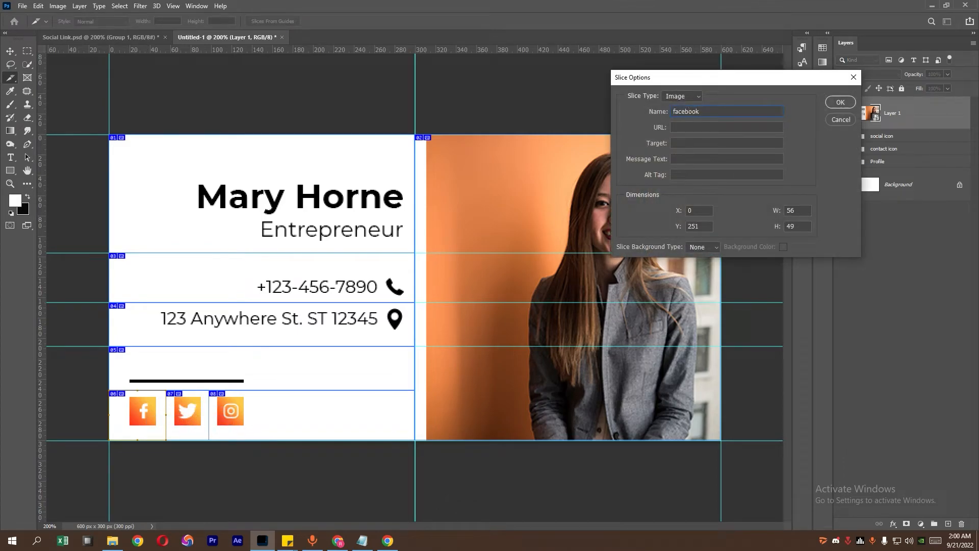
click(699, 133)
text(https://www.facebook.com)
click(840, 102)
right_click(184, 408)
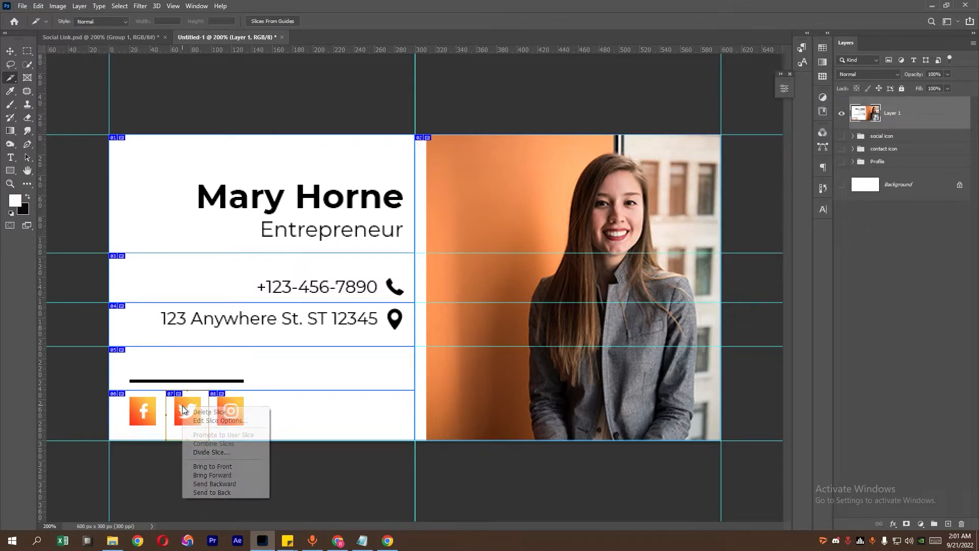
click(197, 421)
text(twit)
text(https://www.facebook.com)
key(BackSpace)
key(BackSpace)
key(BackSpace)
key(BackSpace)
key(BackSpace)
key(BackSpace)
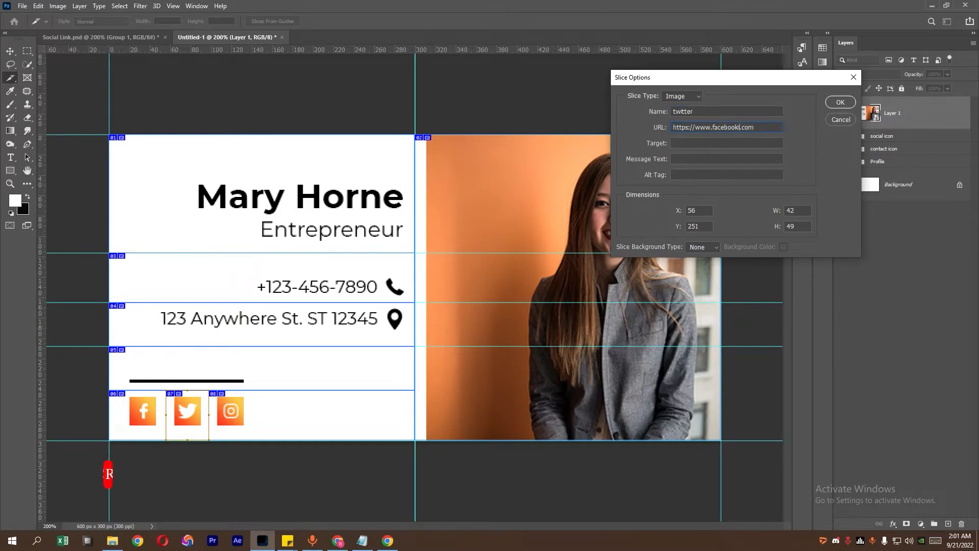
key(BackSpace)
key(BackSpace)
text(twitter)
key(Return)
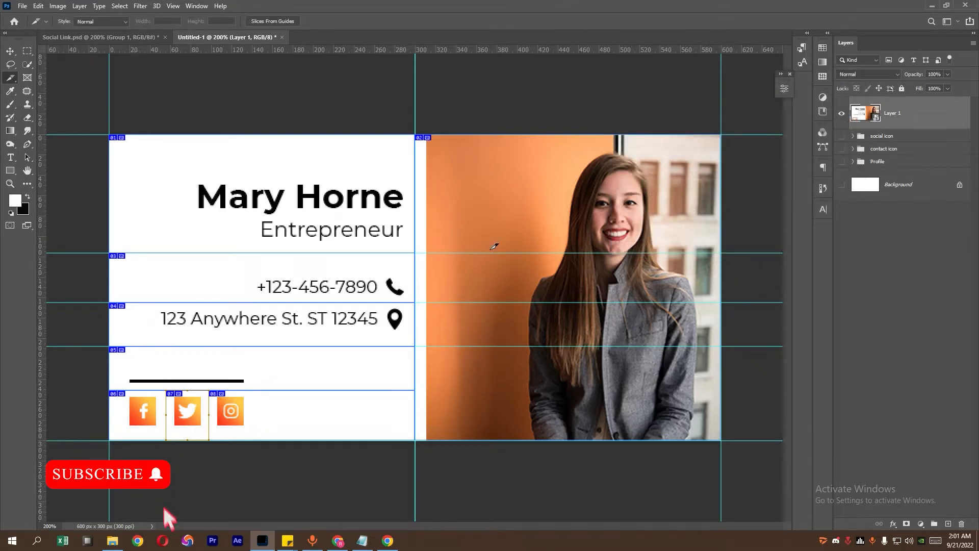
right_click(228, 393)
click(250, 406)
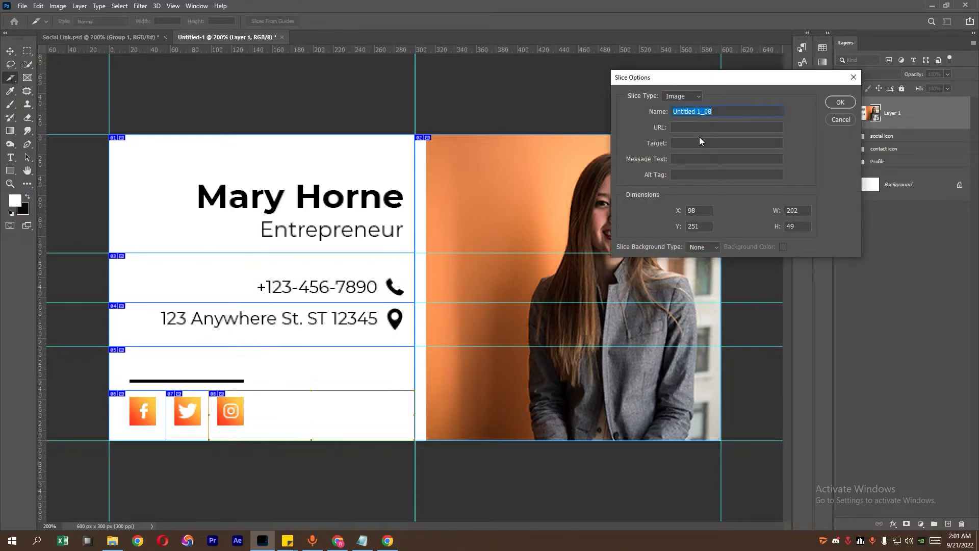
text(ins)
text(https://www.facebook.com)
key(BackSpace)
key(BackSpace)
key(BackSpace)
key(BackSpace)
key(BackSpace)
key(BackSpace)
key(BackSpace)
key(BackSpace)
text(instaggram)
click(840, 102)
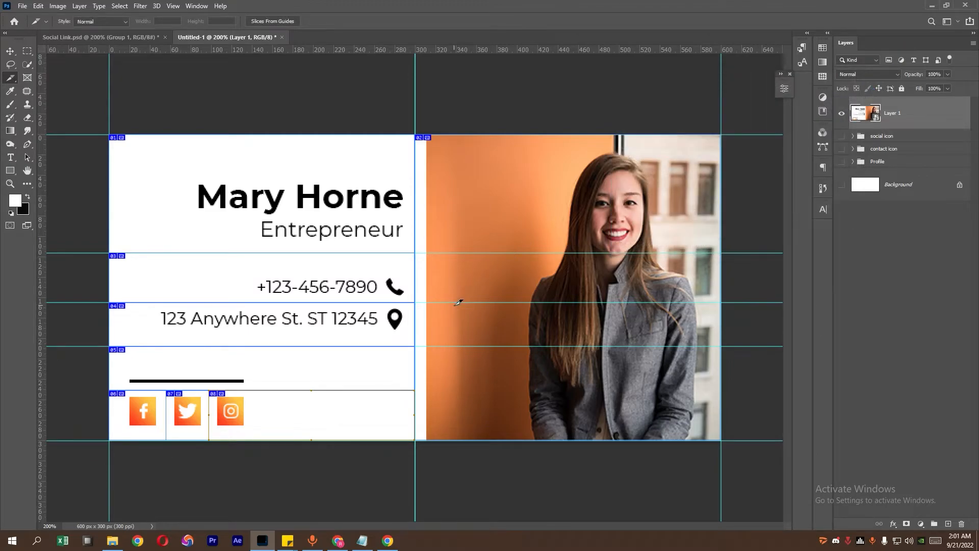
Open Save for Web for the sliced card, set the format to PNG-24 and preview it in the browser
click(23, 6)
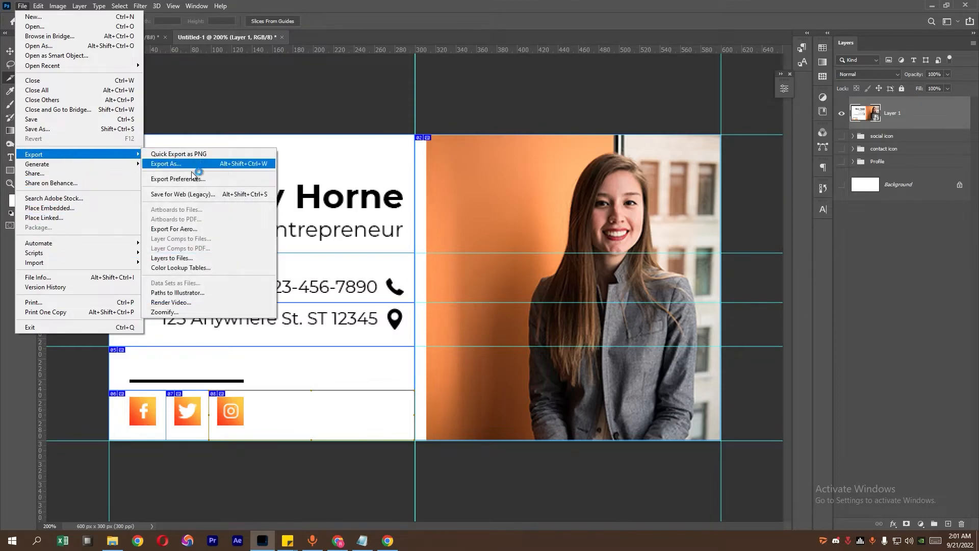
click(173, 194)
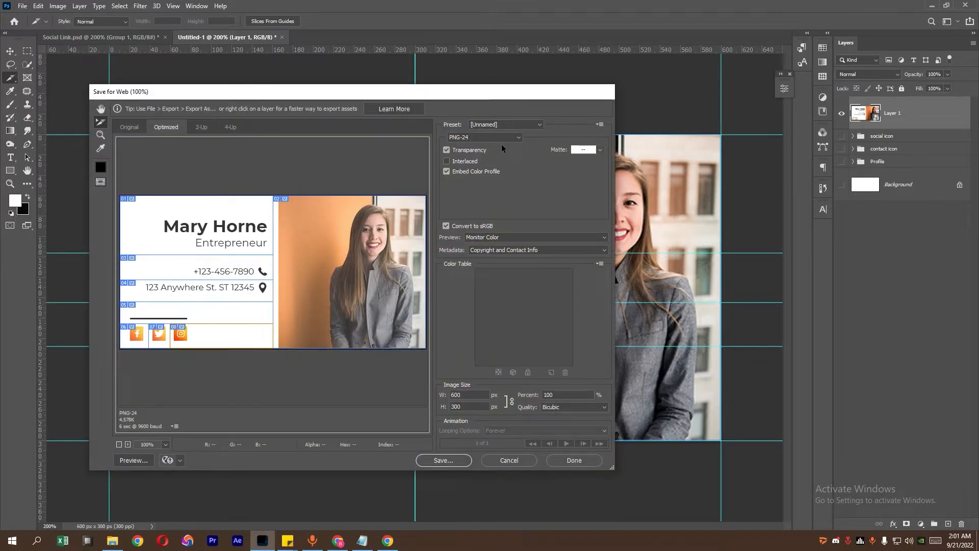
click(473, 137)
click(458, 169)
click(133, 460)
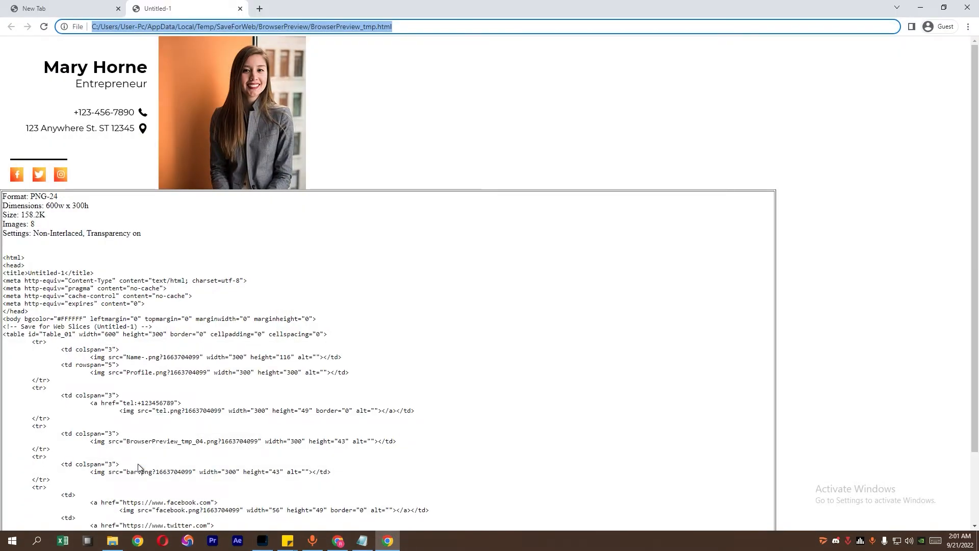
Copy the complete generated HTML code, from the opening to the closing html tag, from the preview page
click(2, 263)
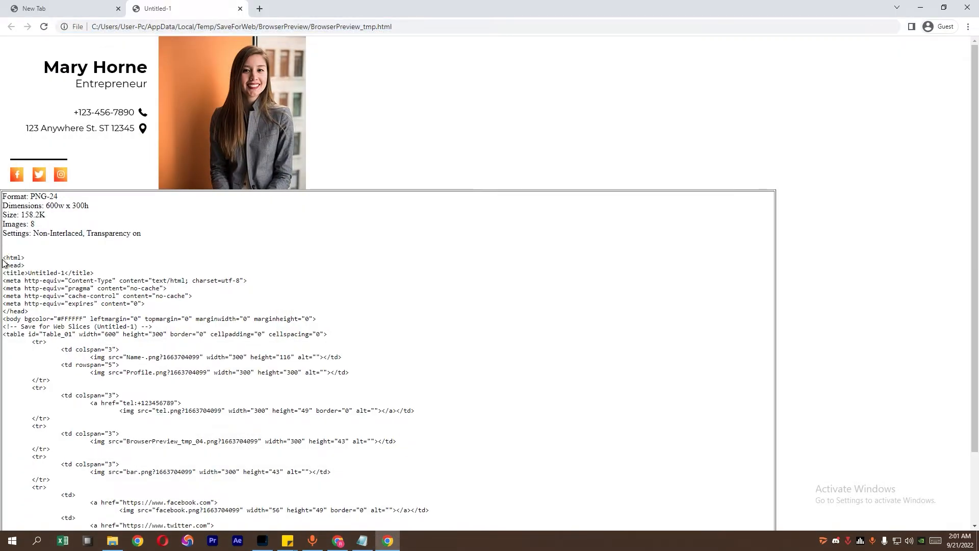
drag(4, 258, 192, 509)
right_click(88, 210)
click(100, 218)
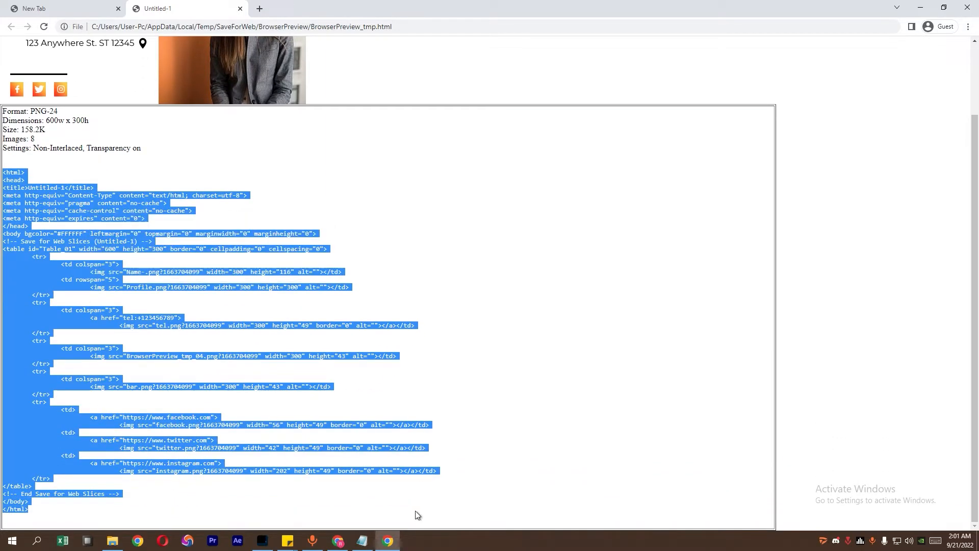
Switch to File Explorer and create a text document named Signature.txt in New folder (5)
click(920, 5)
click(113, 541)
right_click(336, 310)
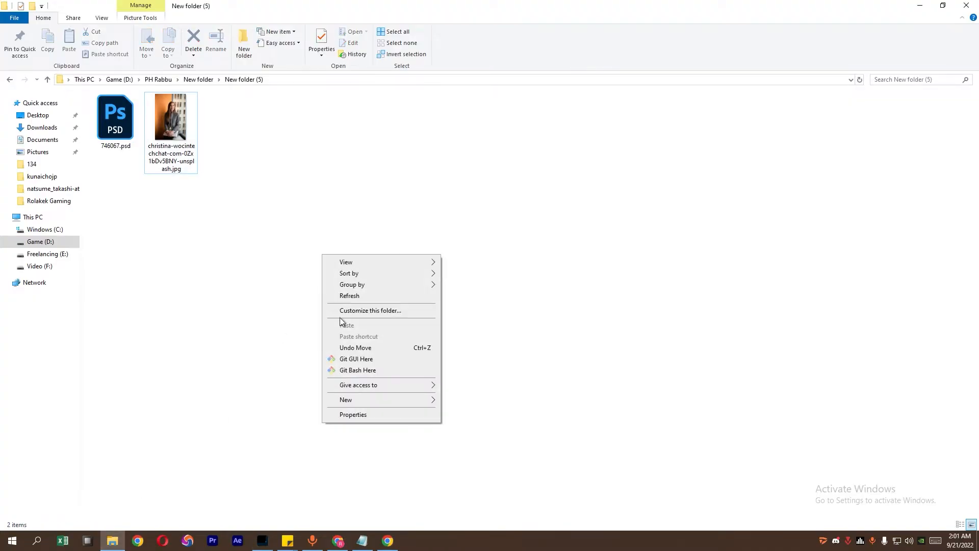
mouse_move(358, 400)
click(508, 472)
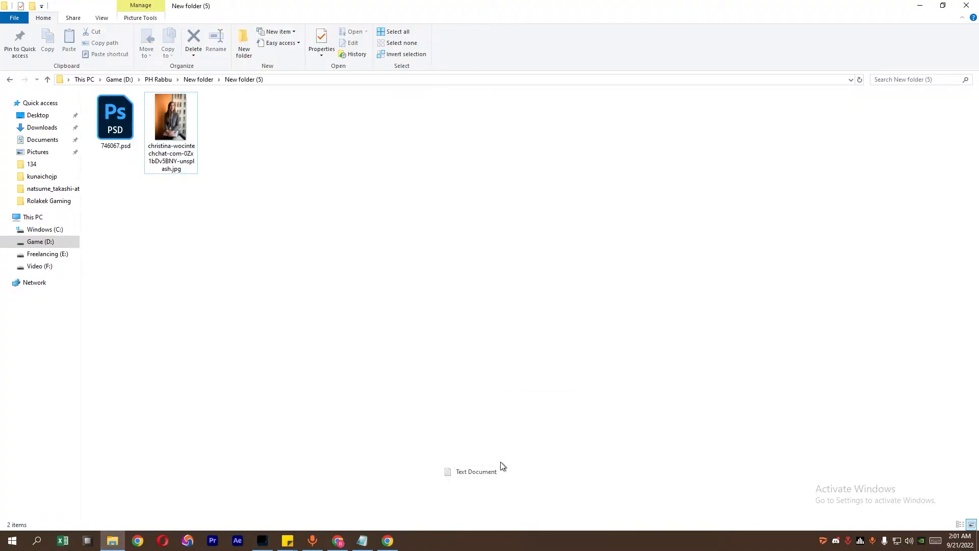
text(Signat)
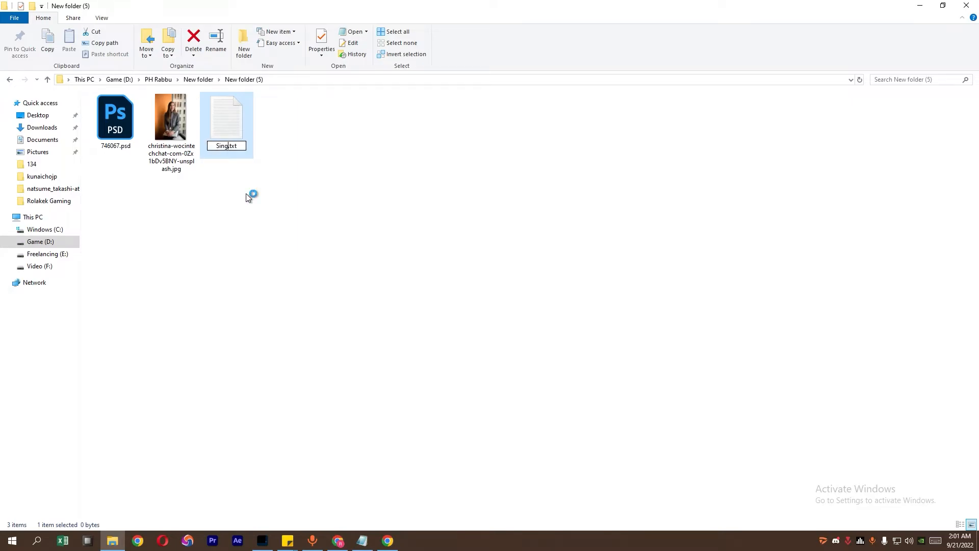
text(ure)
key(Return)
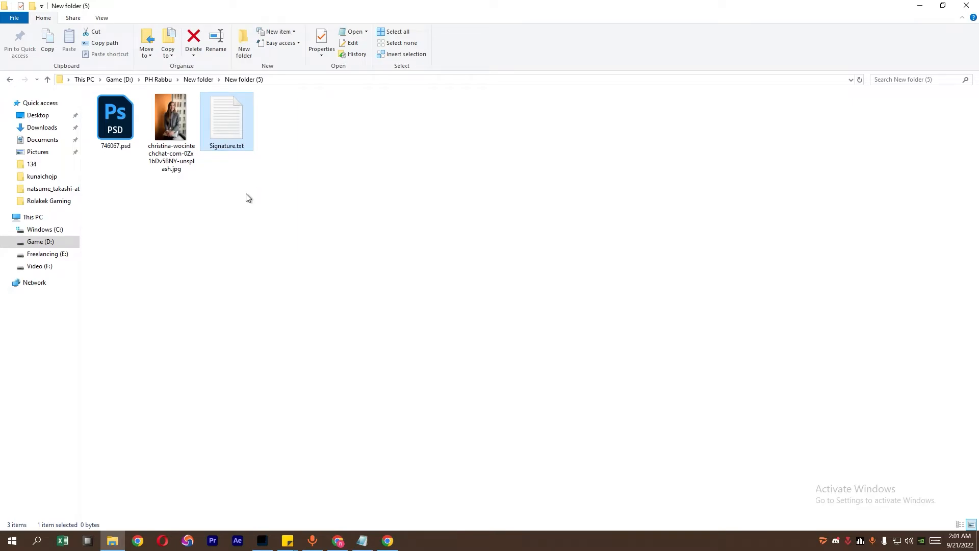
Paste the copied HTML code into Signature.txt, save it and close the file
double_click(236, 132)
key(ctrl+v)
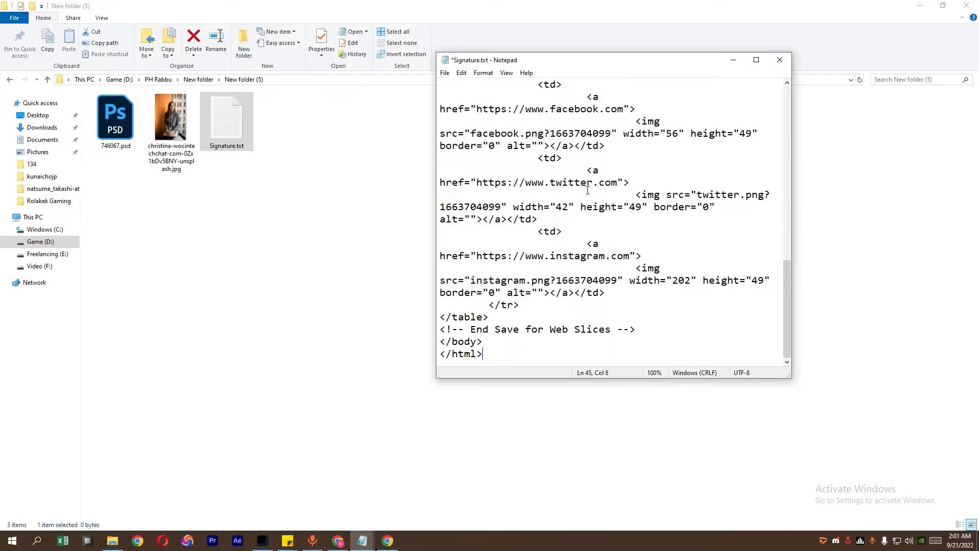
click(780, 60)
click(470, 281)
Rename Signature.txt to Signature.html, accepting the extension change
right_click(215, 143)
click(255, 339)
click(237, 151)
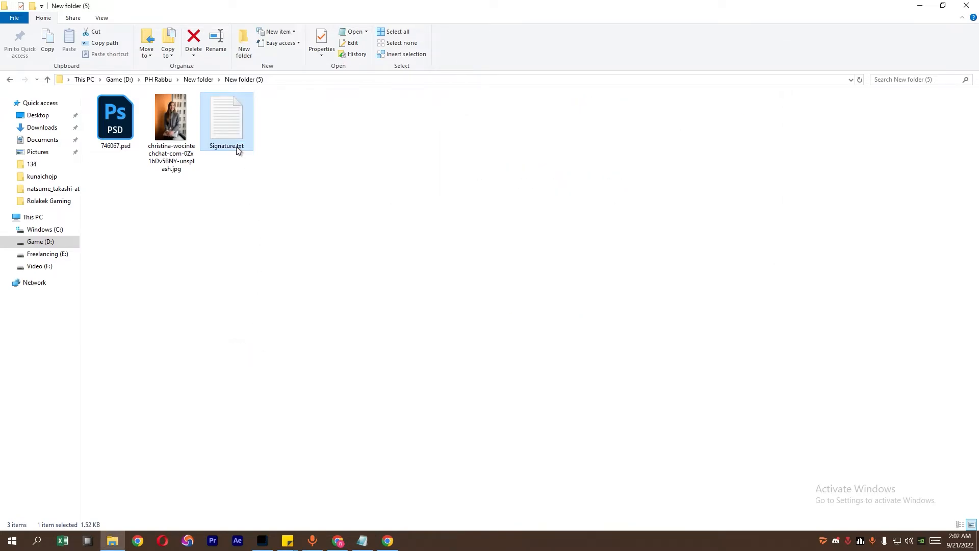
click(236, 147)
drag(236, 145, 250, 146)
text(html)
key(Return)
key(Return)
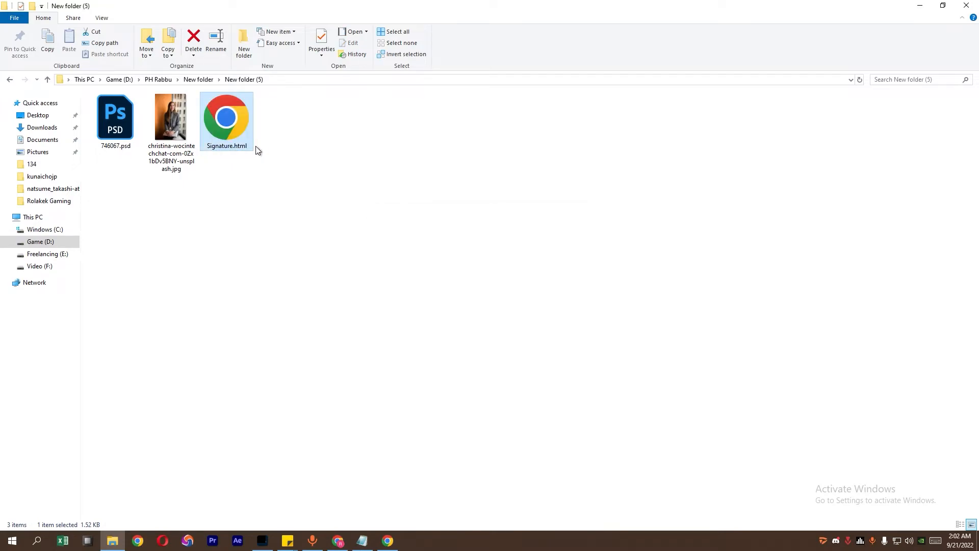
Open Signature.html in the browser to check the layout, and return to its folder
right_click(236, 130)
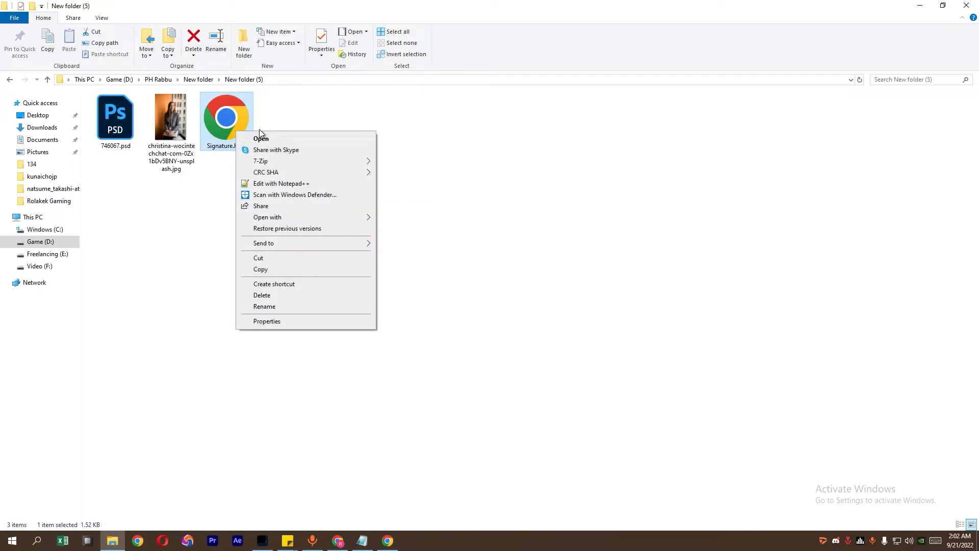
click(258, 134)
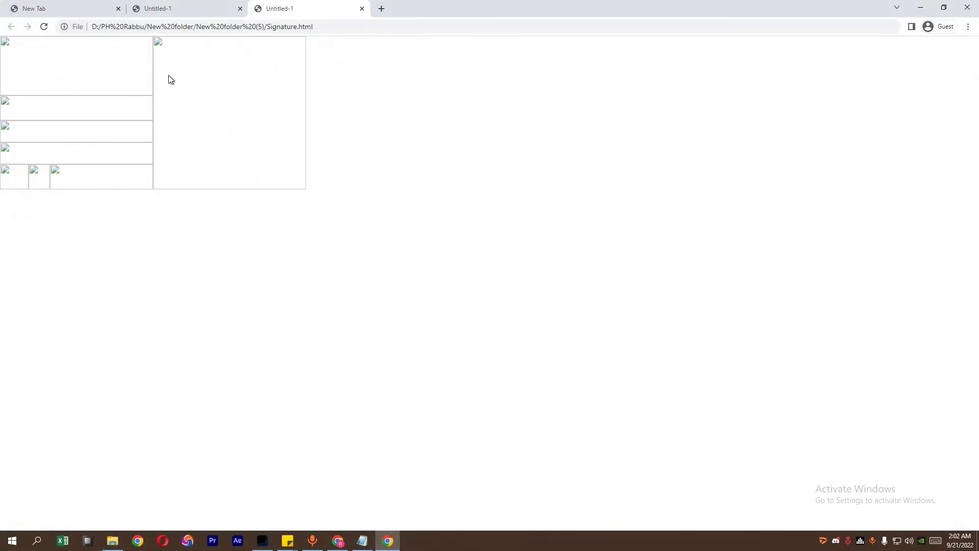
click(362, 9)
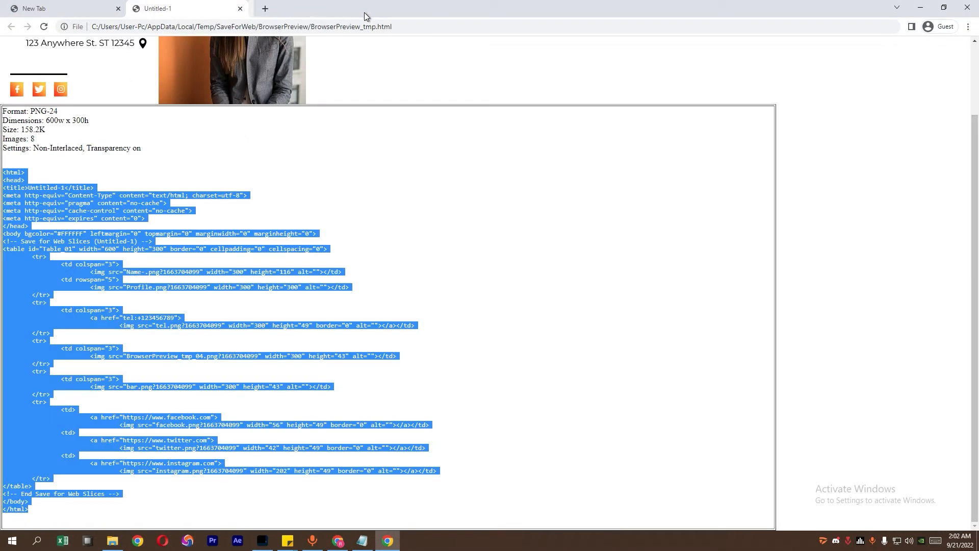
click(920, 7)
right_click(237, 130)
click(505, 133)
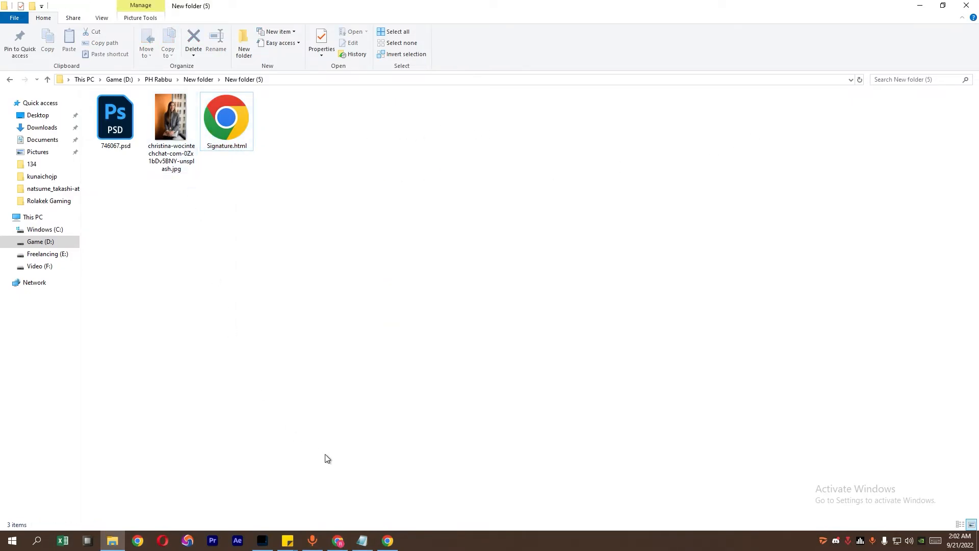
Switch to Photoshop, keep PNG-24 as the export format and choose New folder (5) as the save location
click(262, 541)
click(494, 141)
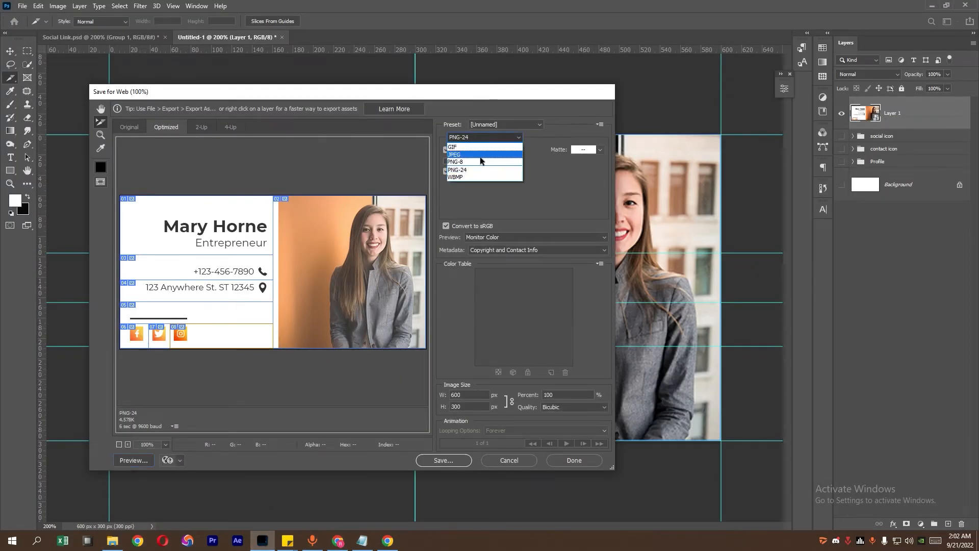
click(479, 168)
click(443, 460)
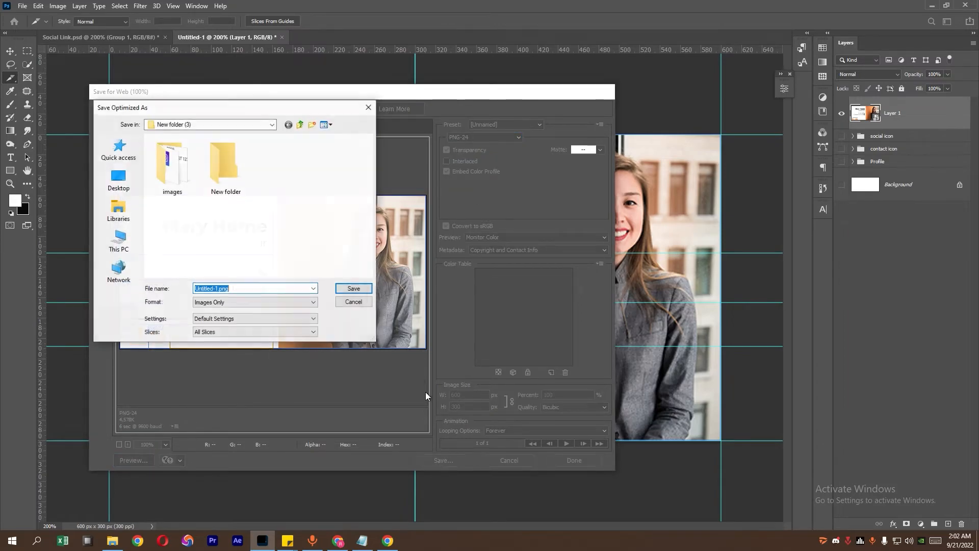
click(298, 129)
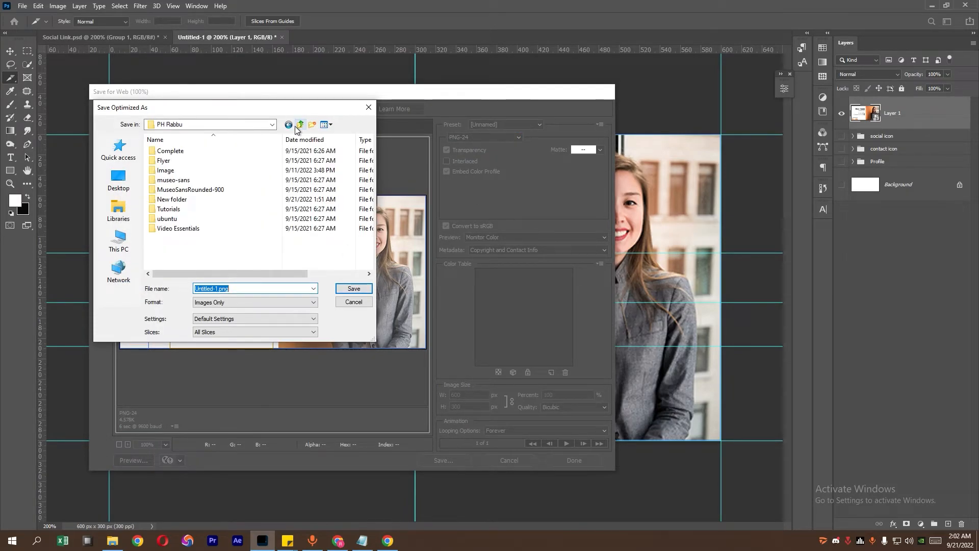
double_click(204, 207)
click(184, 250)
double_click(184, 249)
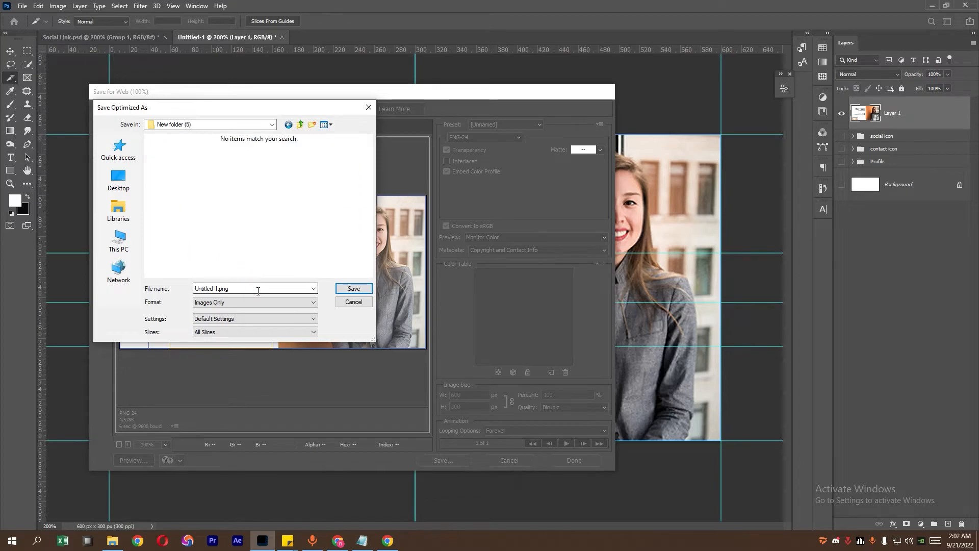
Create a new folder inside New folder (5) and save all slices into it as images only
right_click(304, 250)
mouse_move(343, 376)
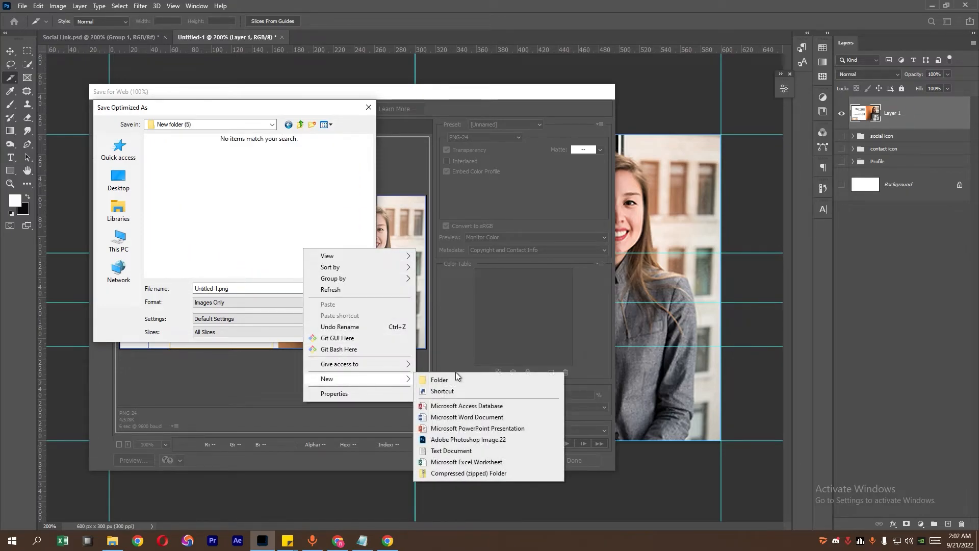
click(449, 379)
click(240, 232)
double_click(179, 178)
click(353, 288)
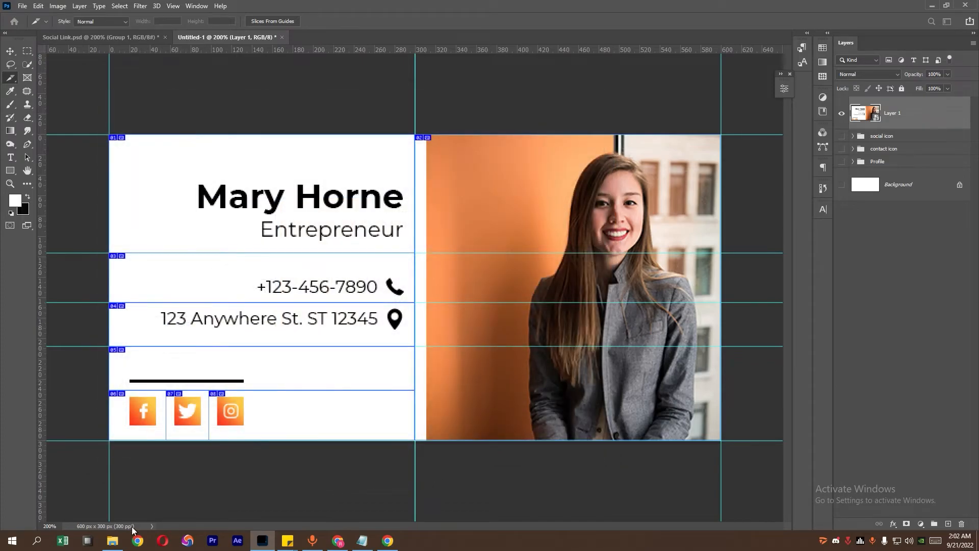
Switch to File Explorer and open the images folder inside the newly created folder
click(107, 543)
double_click(127, 134)
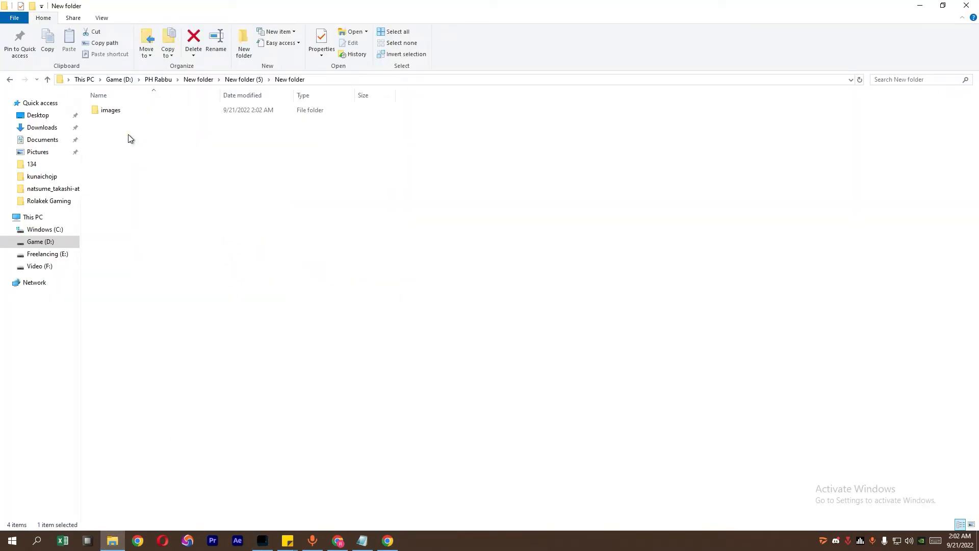
double_click(128, 113)
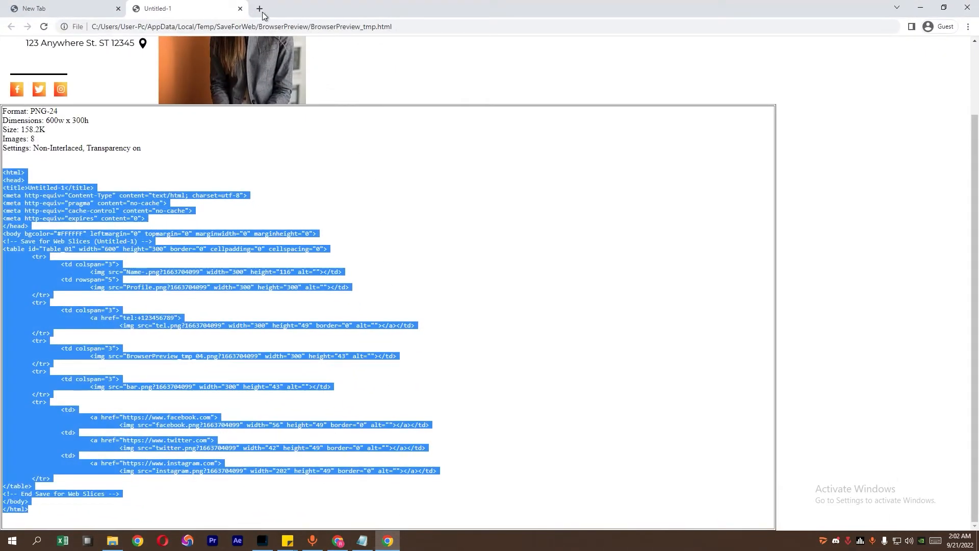
Search the web for "postimage" in Chrome and open the Postimages website
click(109, 9)
text(p)
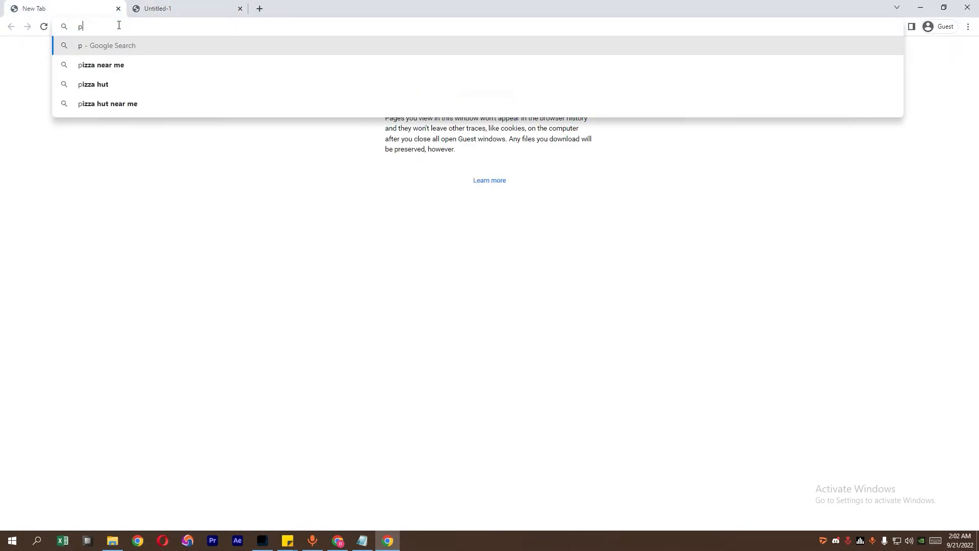
text(ostimage)
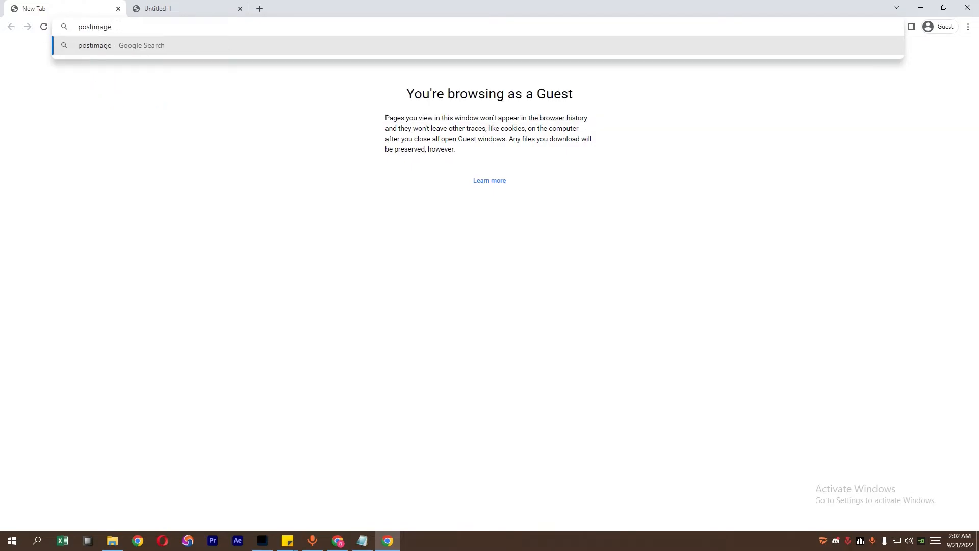
key(Return)
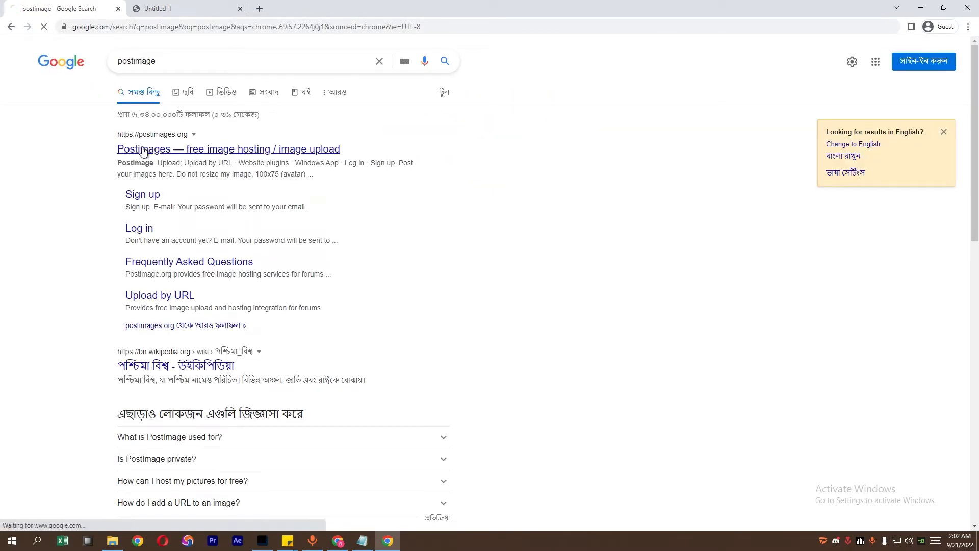
click(143, 150)
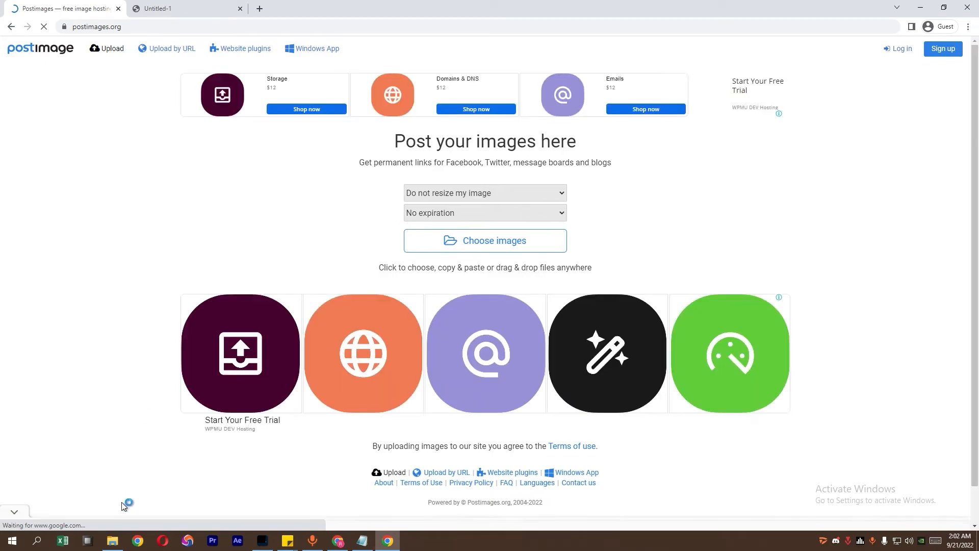
Upload all the exported slice images from the images folder to Postimages
click(114, 540)
drag(114, 193, 619, 90)
drag(147, 138, 488, 226)
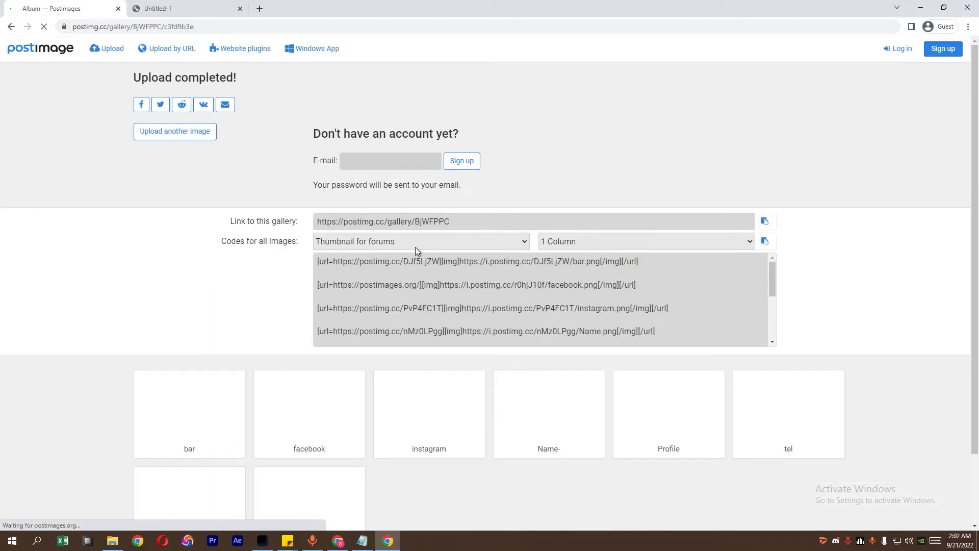
Set the codes for all images to Direct link and copy the link of bar.png
click(419, 247)
click(391, 265)
drag(462, 264, 317, 262)
right_click(350, 262)
click(368, 270)
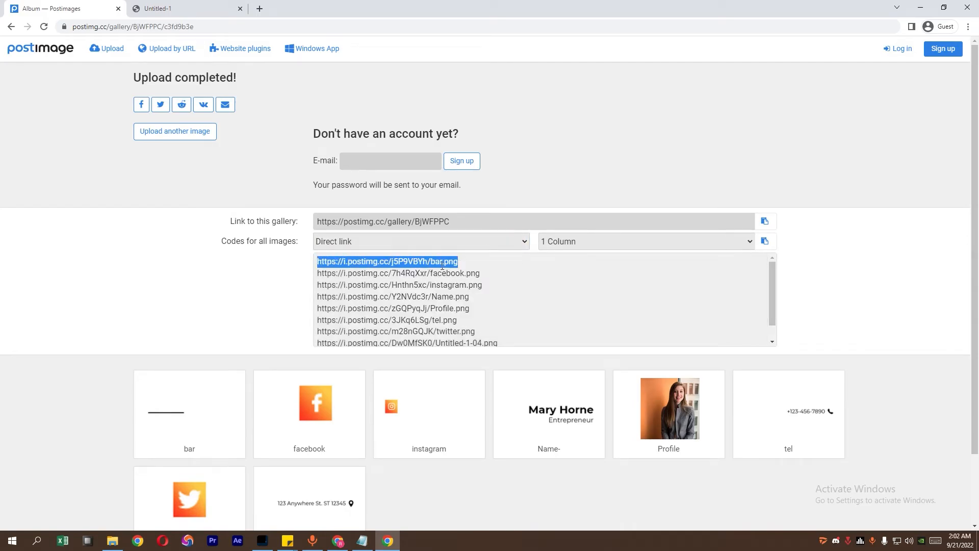
Switch to File Explorer, go up to New folder (5), and open Signature.html in Notepad in a maximized window
click(112, 541)
click(329, 176)
click(291, 79)
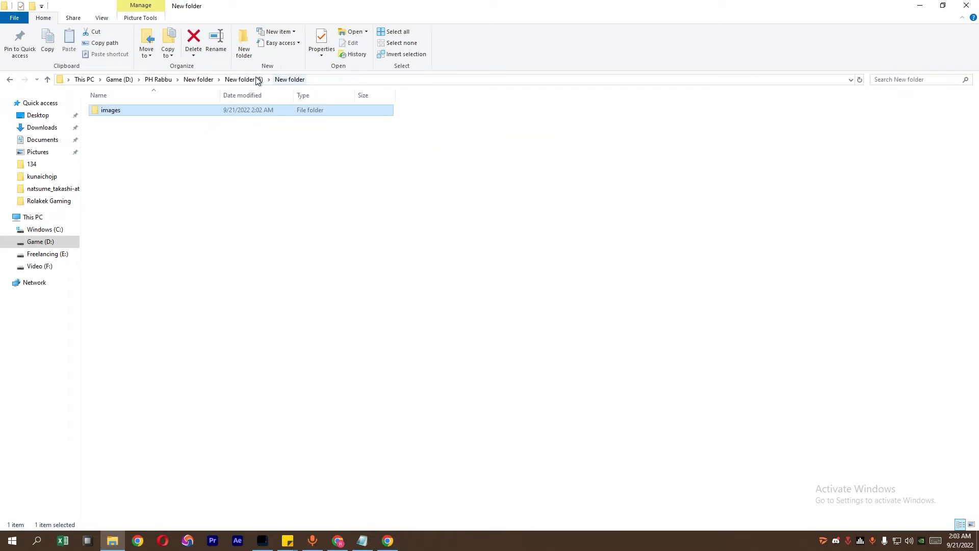
click(258, 79)
click(278, 125)
right_click(272, 134)
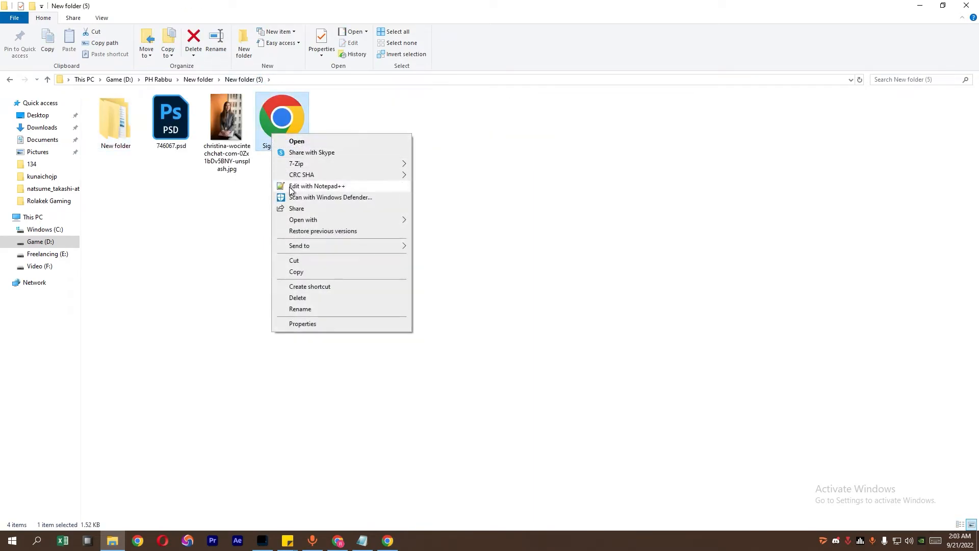
mouse_move(319, 219)
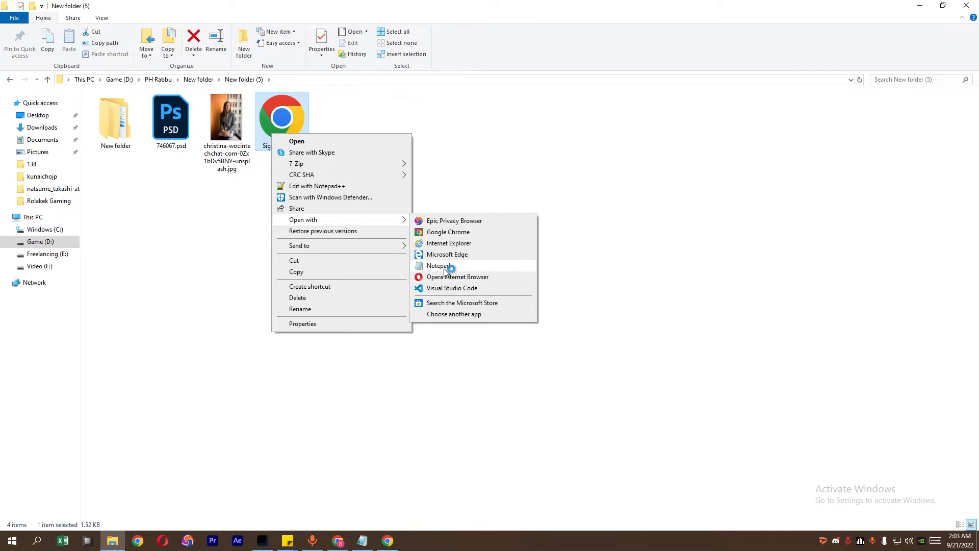
click(445, 268)
double_click(758, 61)
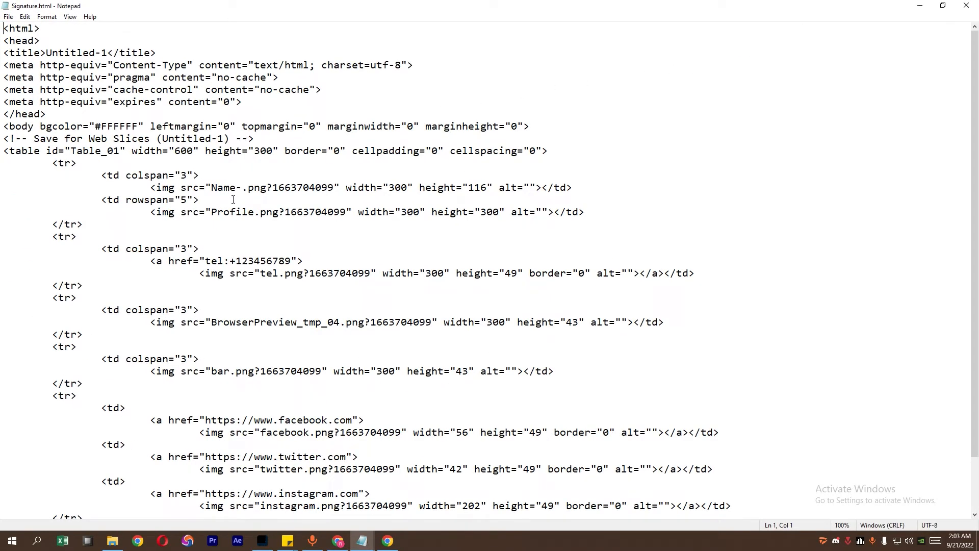
Replace the bar image's src value in Signature.html with the copied Postimages link of bar.png
scroll(223, 309, down, 1)
drag(218, 334, 312, 337)
key(ctrl+v)
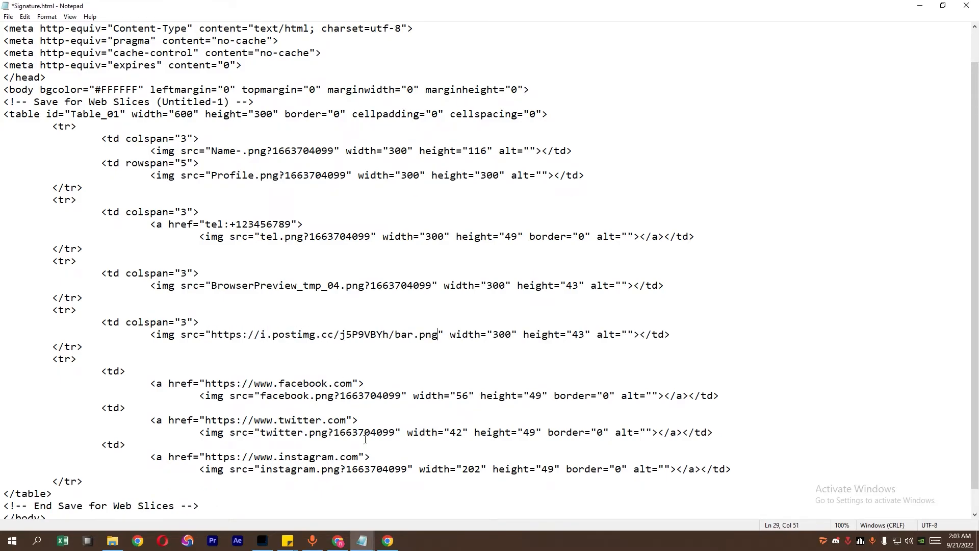
Copy the direct link of facebook.png from Postimages in Chrome and paste it over the facebook image's src in Signature.html
click(388, 541)
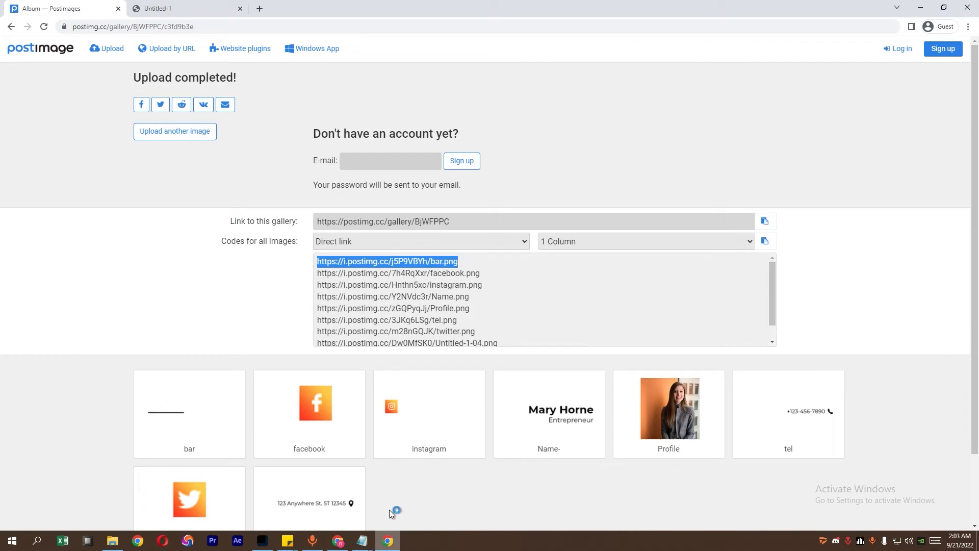
drag(431, 274, 321, 275)
right_click(322, 274)
click(347, 281)
click(363, 540)
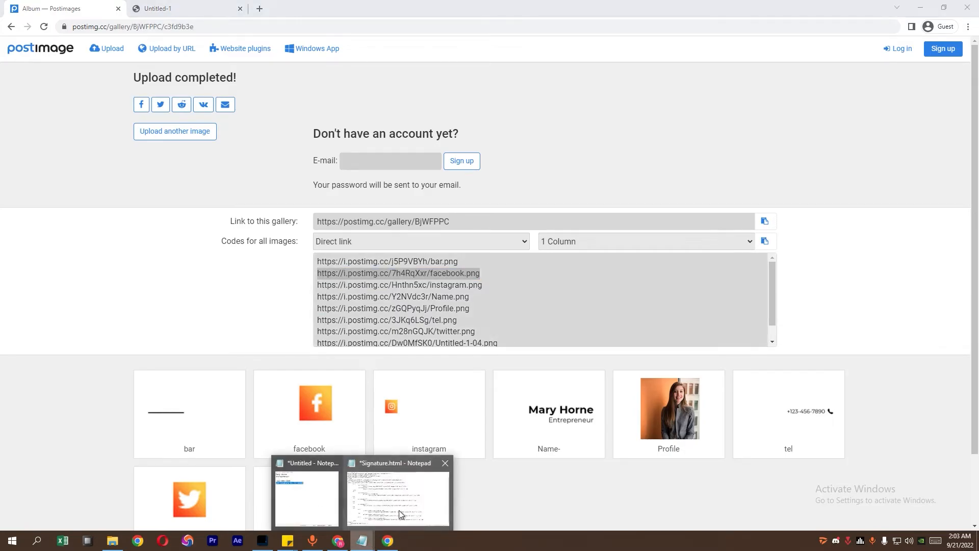
click(400, 514)
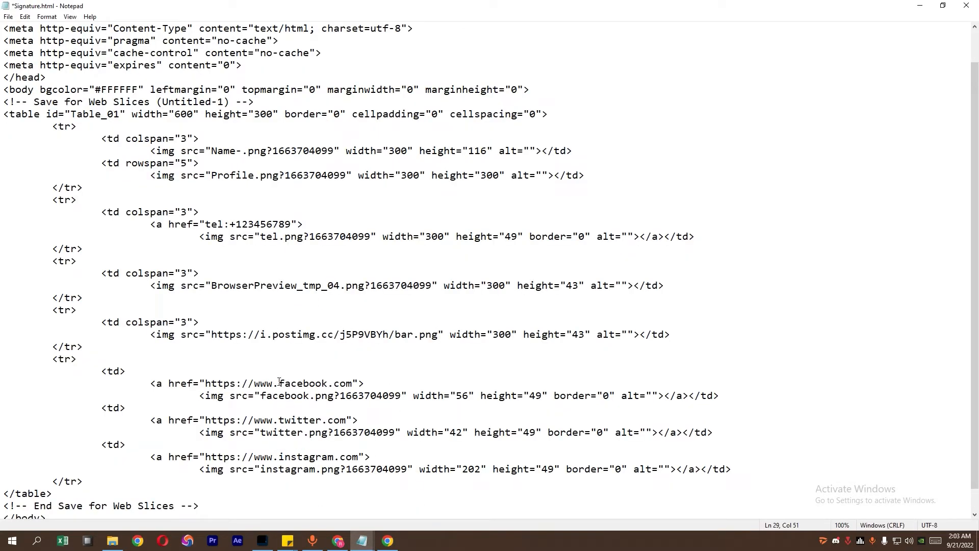
drag(280, 383, 341, 383)
drag(259, 398, 394, 402)
key(ctrl+v)
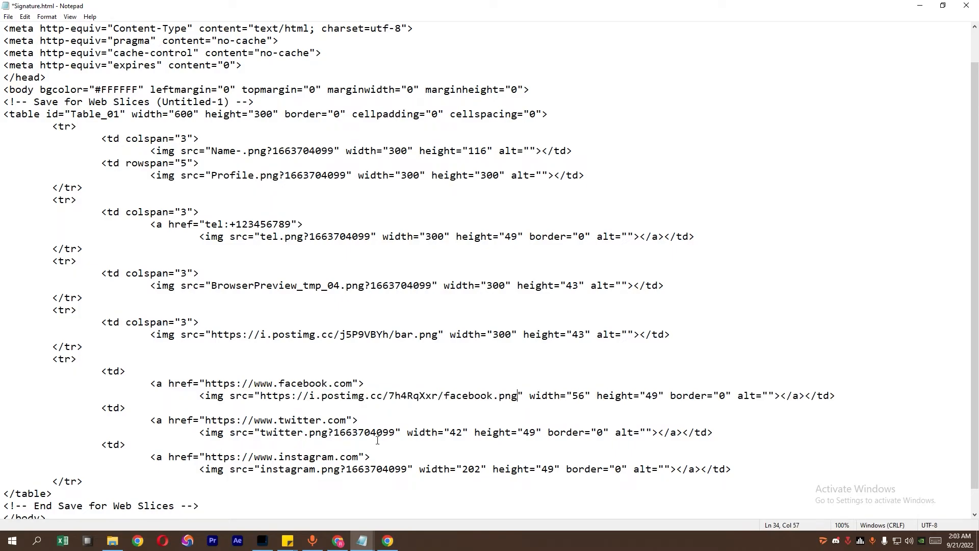
Copy the direct link of instagram.png from Postimages and paste it over the instagram image's src in Signature.html
click(386, 544)
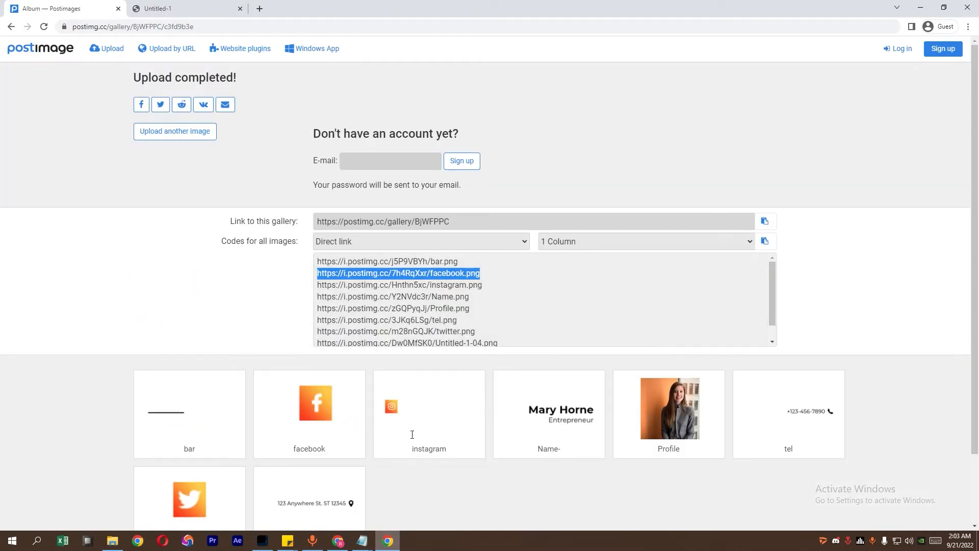
drag(482, 285, 306, 291)
right_click(348, 284)
click(360, 294)
click(362, 541)
click(397, 497)
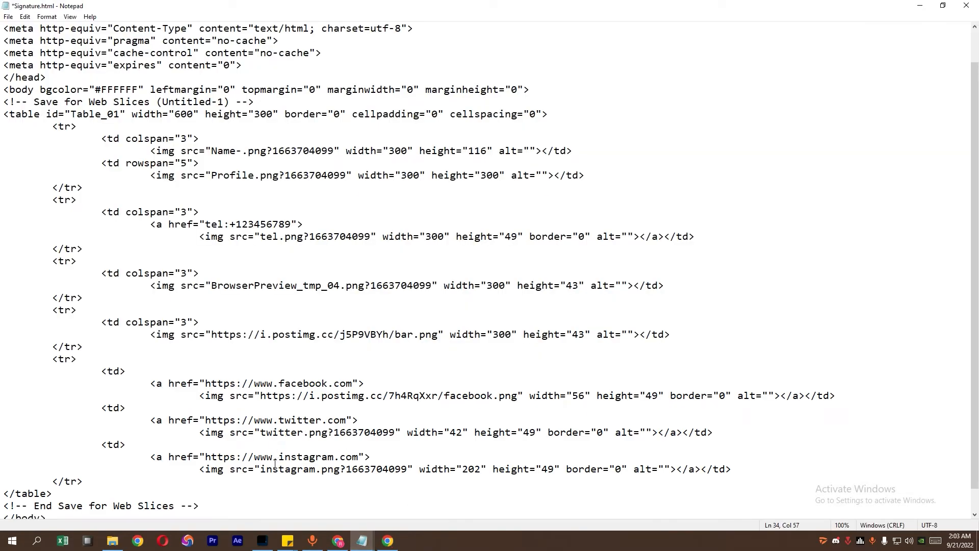
drag(263, 469, 403, 469)
key(ctrl+v)
Copy the direct link of Name.png from Postimages and paste it over the Name- image's src in Signature.html
key(alt+Tab)
drag(472, 300, 315, 299)
key(ctrl+c)
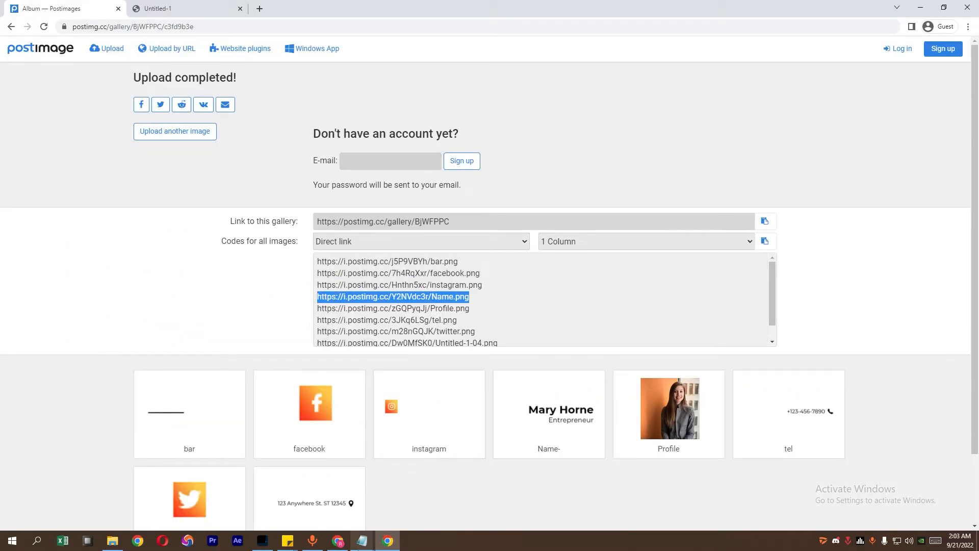
key(alt+Tab)
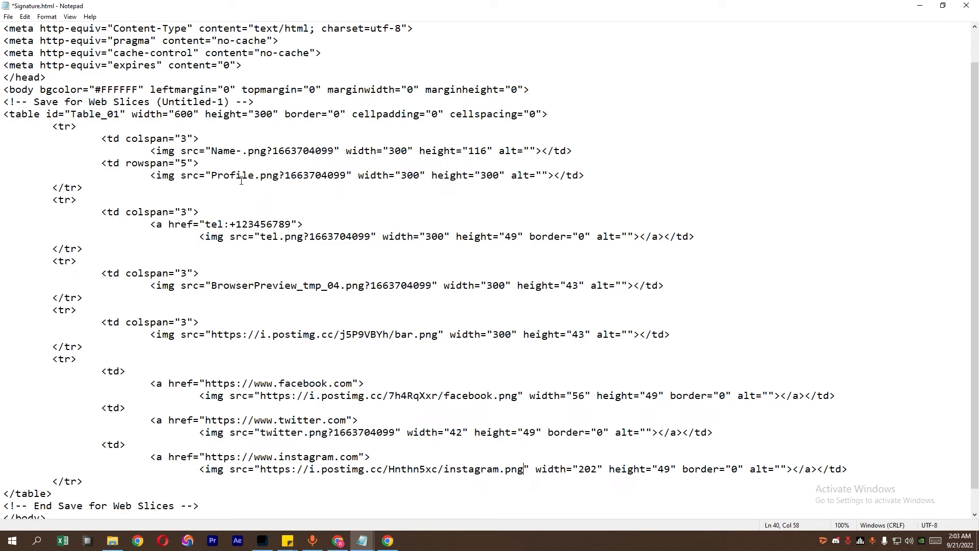
double_click(217, 150)
drag(211, 151, 331, 152)
key(ctrl+v)
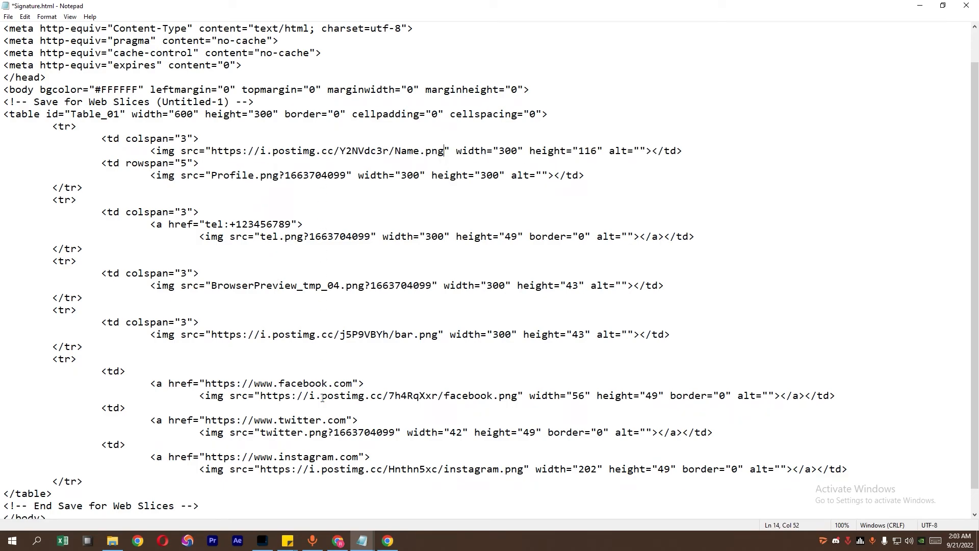
Copy the direct link of Profile.png from Postimages and paste it over the Profile image's src in Signature.html
click(388, 541)
drag(469, 308, 316, 309)
right_click(357, 317)
click(374, 310)
drag(470, 308, 311, 308)
right_click(337, 307)
click(352, 313)
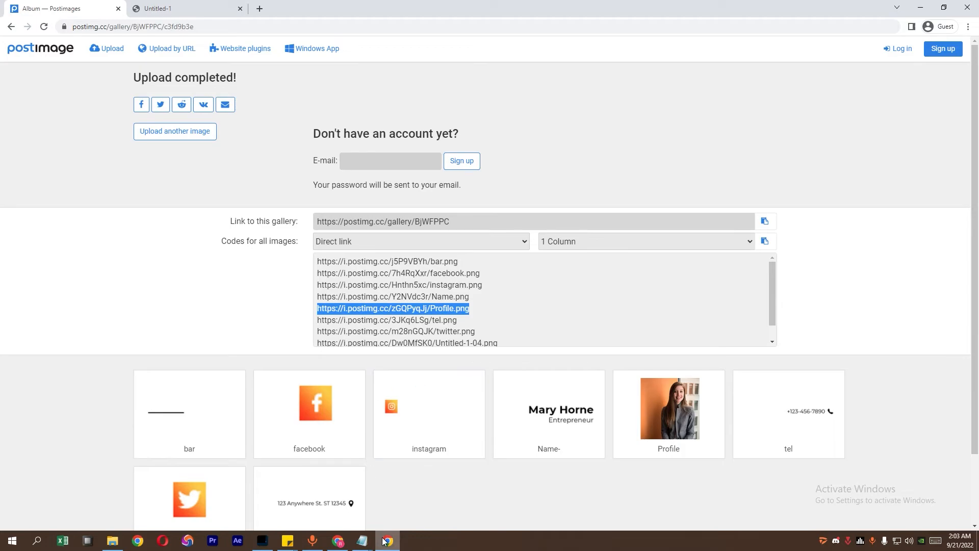
click(362, 541)
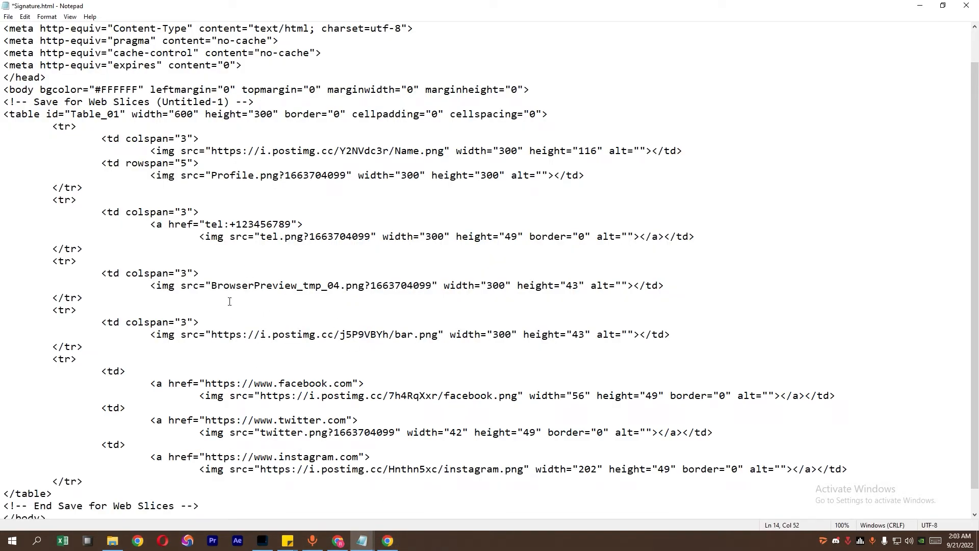
drag(222, 177, 280, 176)
click(215, 175)
drag(214, 176, 348, 176)
key(ctrl+v)
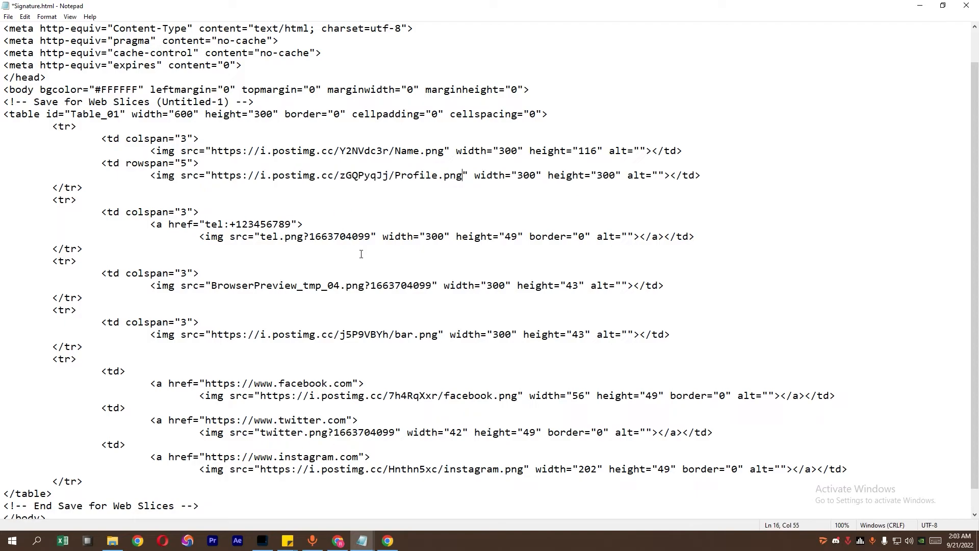
Copy the direct link of tel.png from Postimages and paste it over the tel image's src in Signature.html
click(388, 541)
drag(457, 325, 301, 324)
right_click(366, 320)
click(380, 327)
click(362, 540)
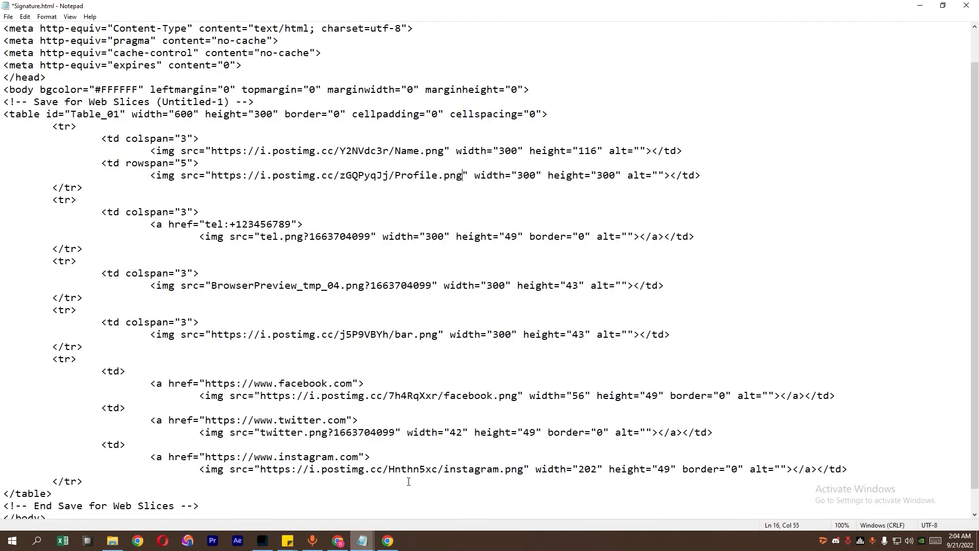
drag(262, 236, 374, 237)
key(ctrl+v)
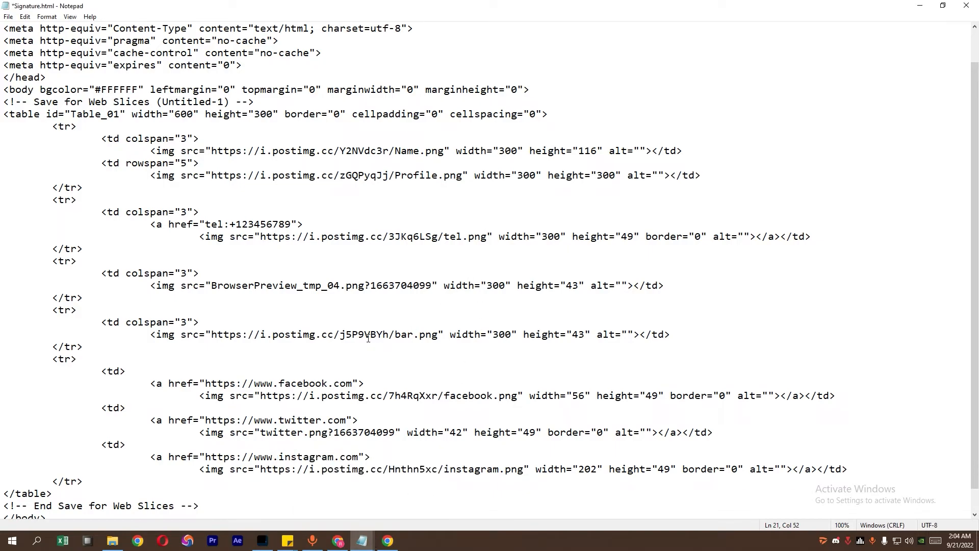
Copy the direct link of twitter.png from Postimages and paste it over the twitter image's src in Signature.html
click(388, 540)
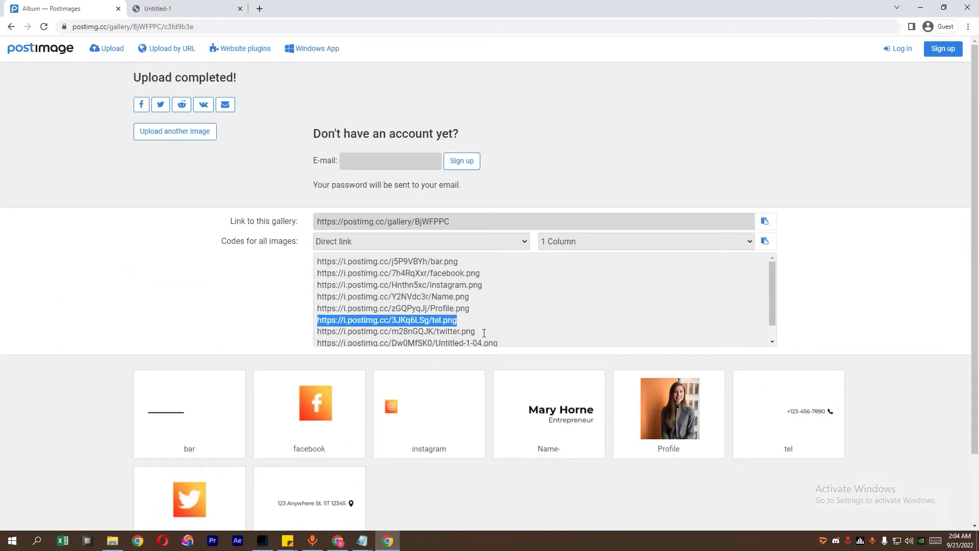
drag(484, 333, 327, 334)
right_click(337, 336)
click(357, 349)
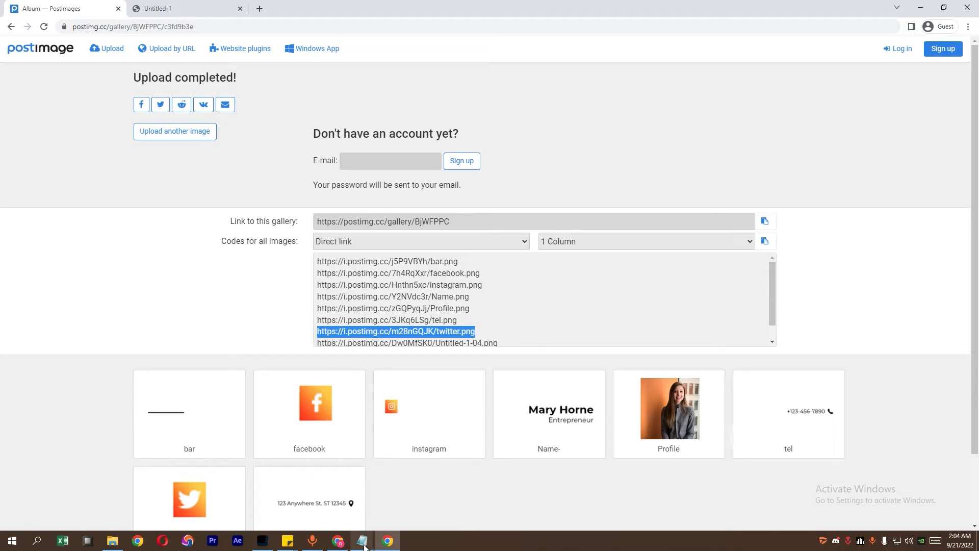
mouse_move(362, 540)
click(390, 492)
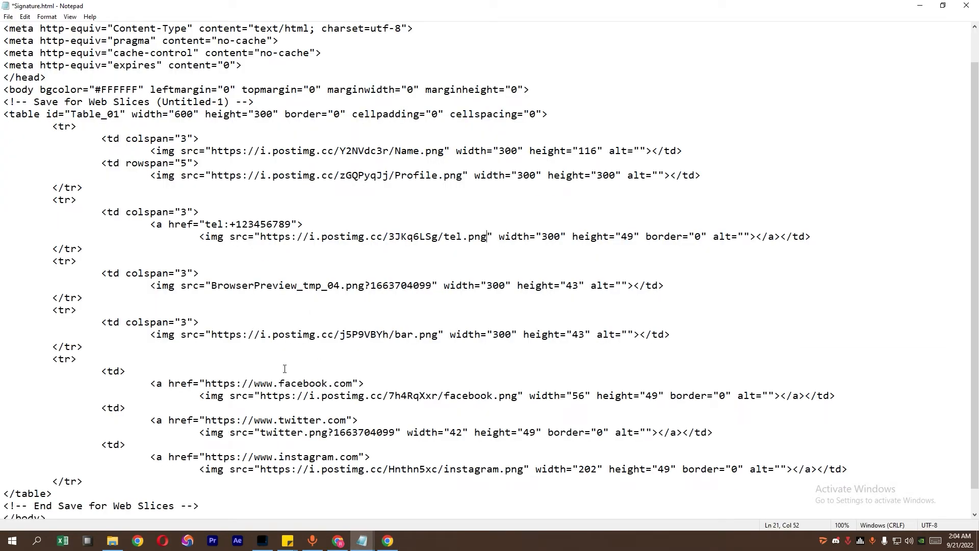
drag(262, 432, 397, 433)
key(ctrl+v)
Copy the direct link of Untitled-1-04.png from Postimages and paste it over the BrowserPreview_tmp_04.png image source in Signature.html
click(390, 540)
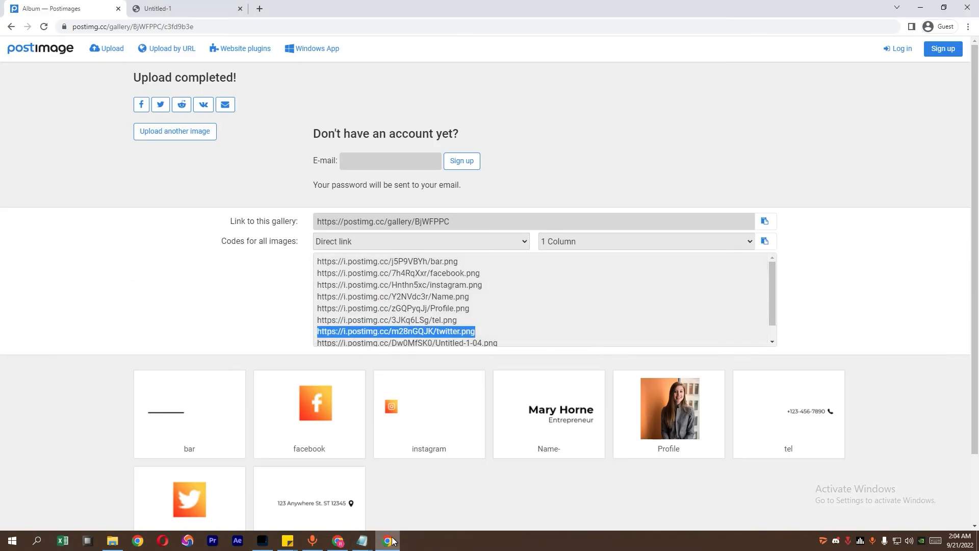
scroll(498, 337, down, 1)
click(507, 327)
drag(507, 326, 321, 327)
right_click(332, 329)
click(342, 334)
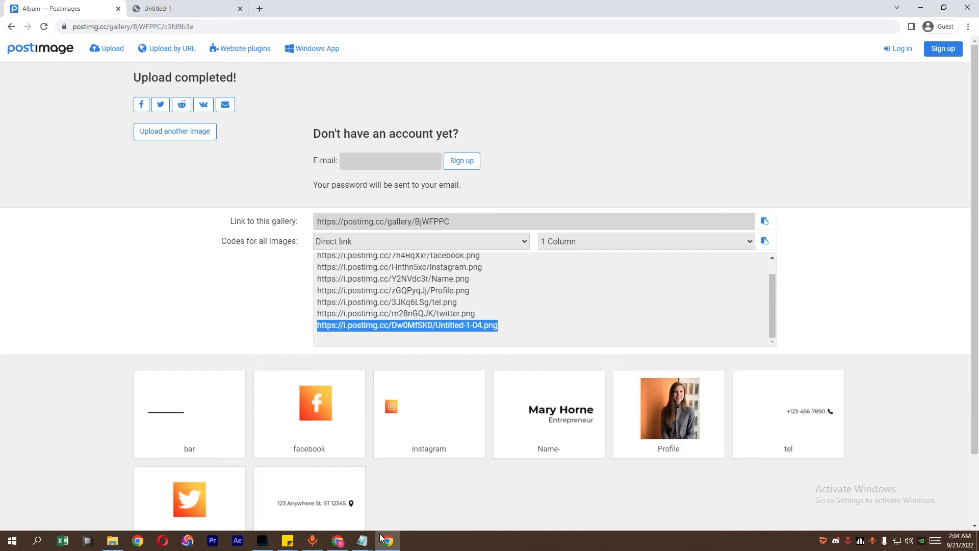
mouse_move(362, 540)
click(398, 492)
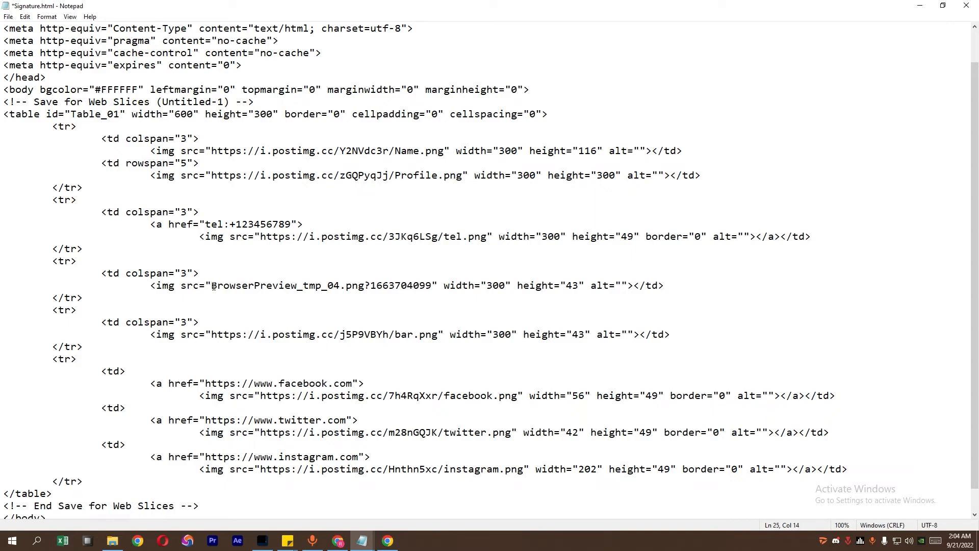
scroll(215, 288, down, 1)
scroll(217, 290, up, 2)
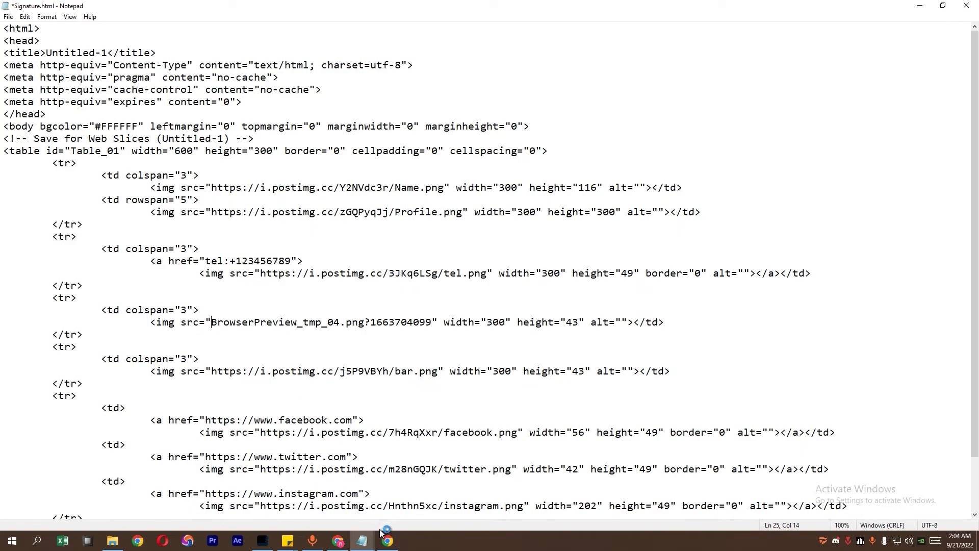
click(388, 541)
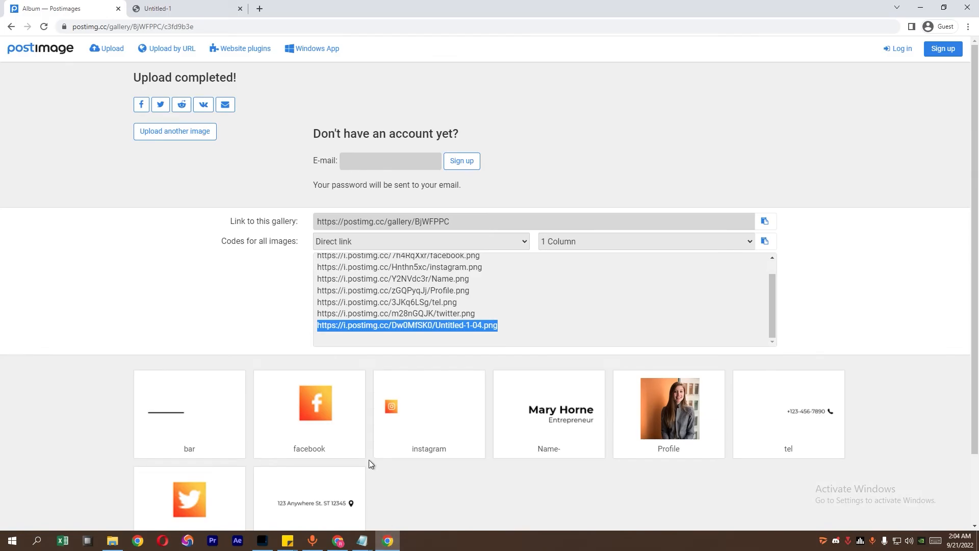
scroll(368, 460, down, 1)
click(388, 540)
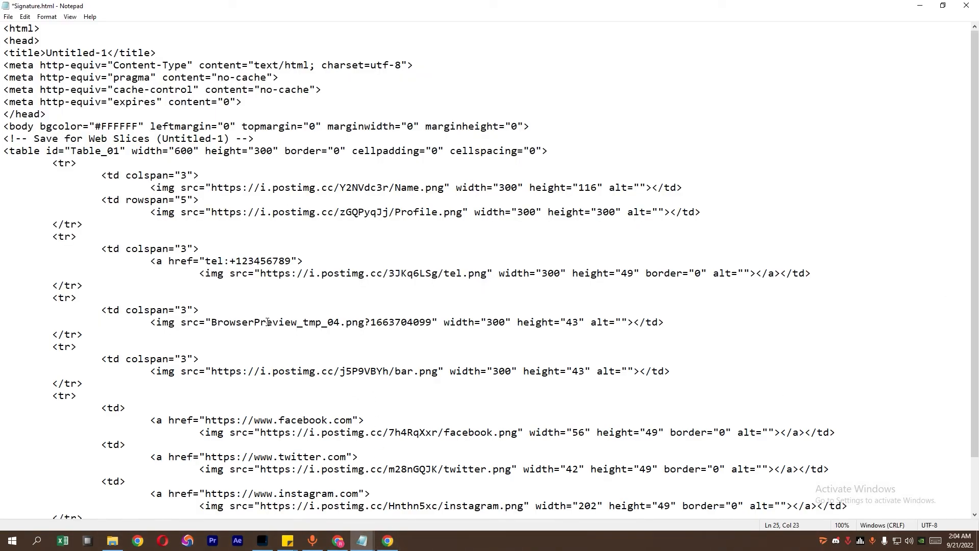
drag(222, 322, 428, 321)
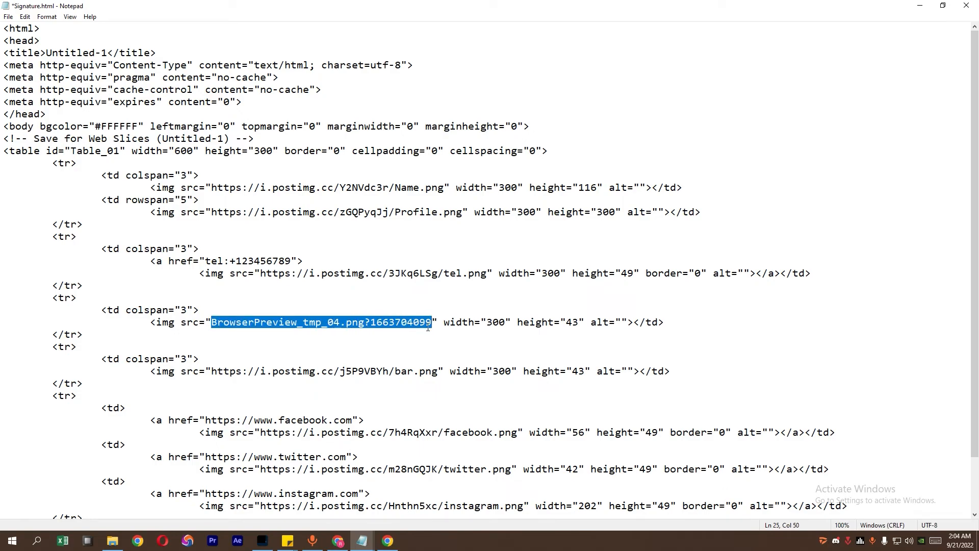
key(ctrl+v)
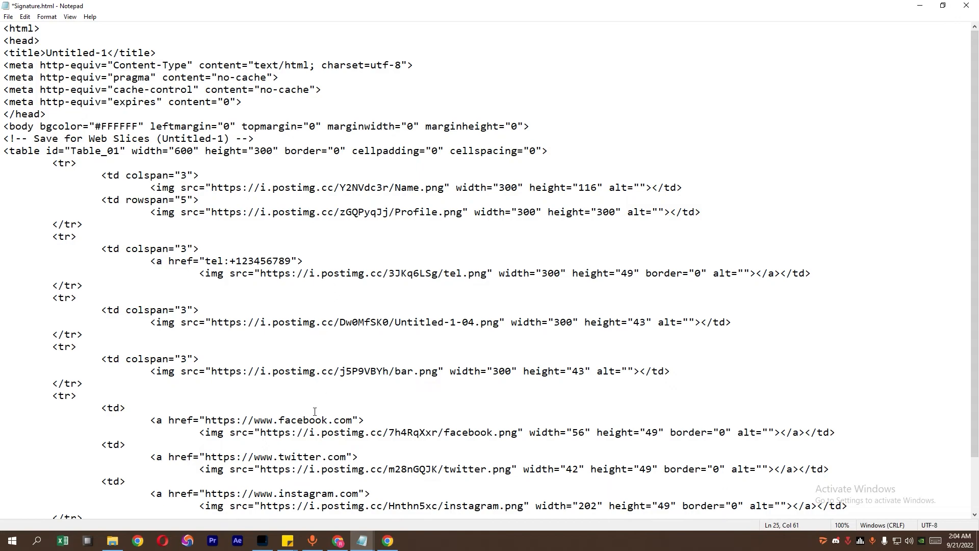
Close Signature.html in Notepad, saving its changes, and open the file in Chrome from File Explorer
scroll(315, 411, down, 2)
click(967, 5)
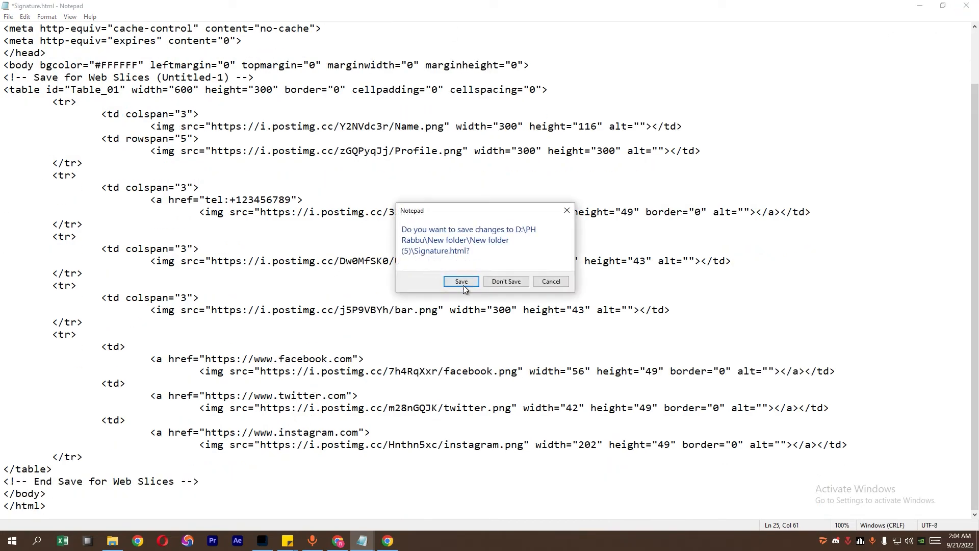
click(463, 283)
double_click(284, 146)
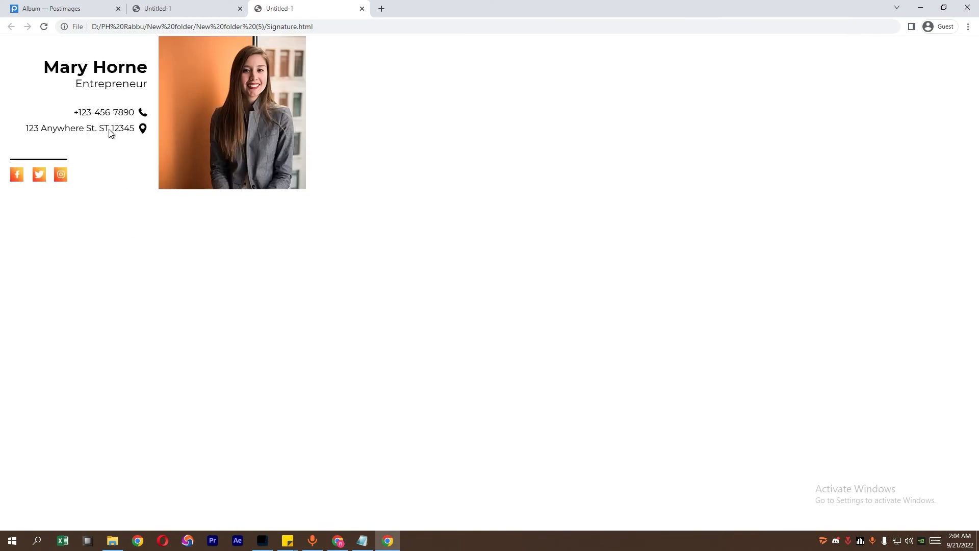
Select the entire rendered signature on the Signature.html page and copy it
key(ctrl+a)
right_click(235, 223)
click(255, 231)
right_click(248, 220)
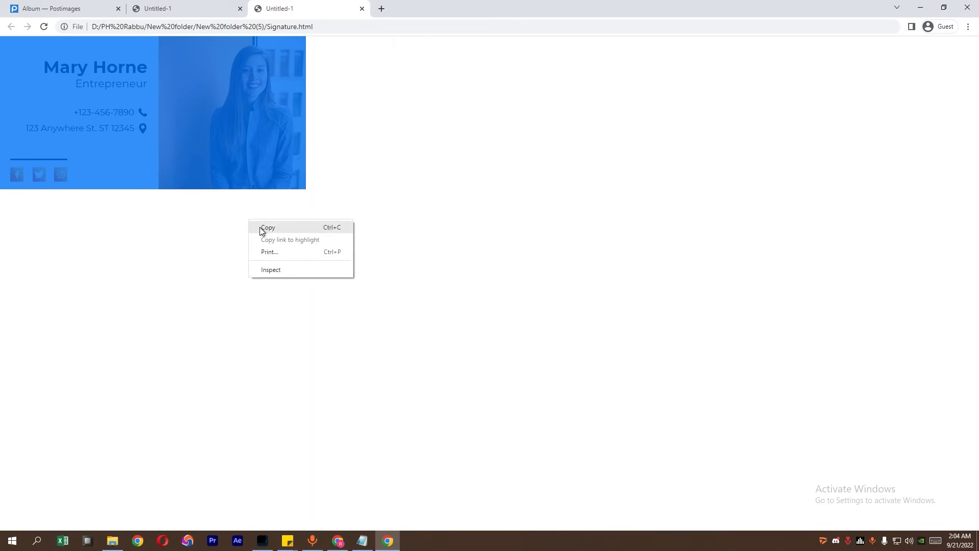
click(259, 228)
Switch to the Gmail settings and create a new signature named demo
click(137, 540)
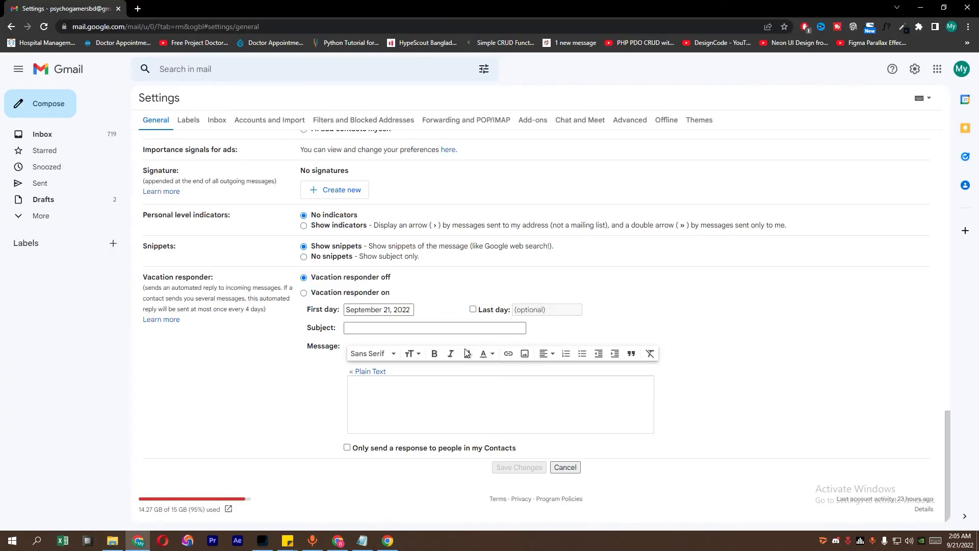
click(342, 192)
text(d)
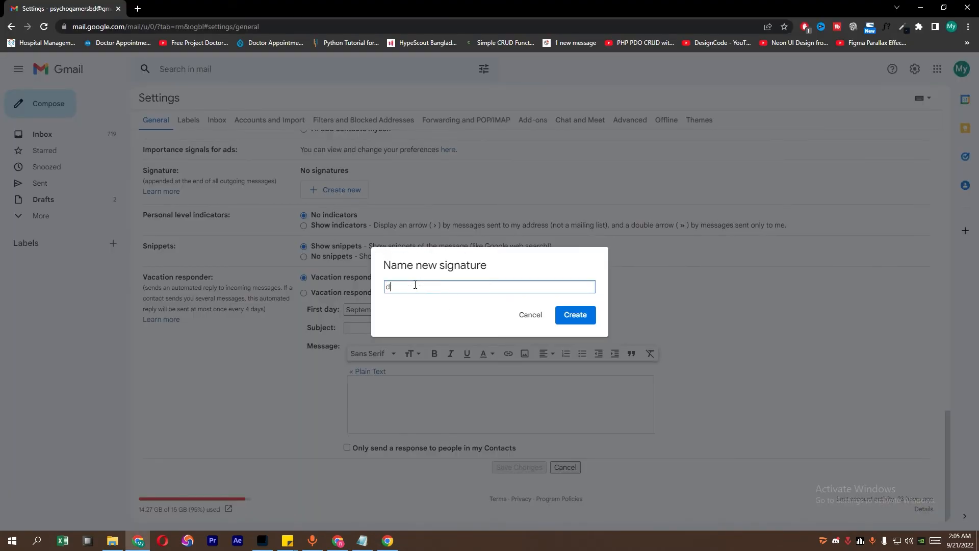
key(Return)
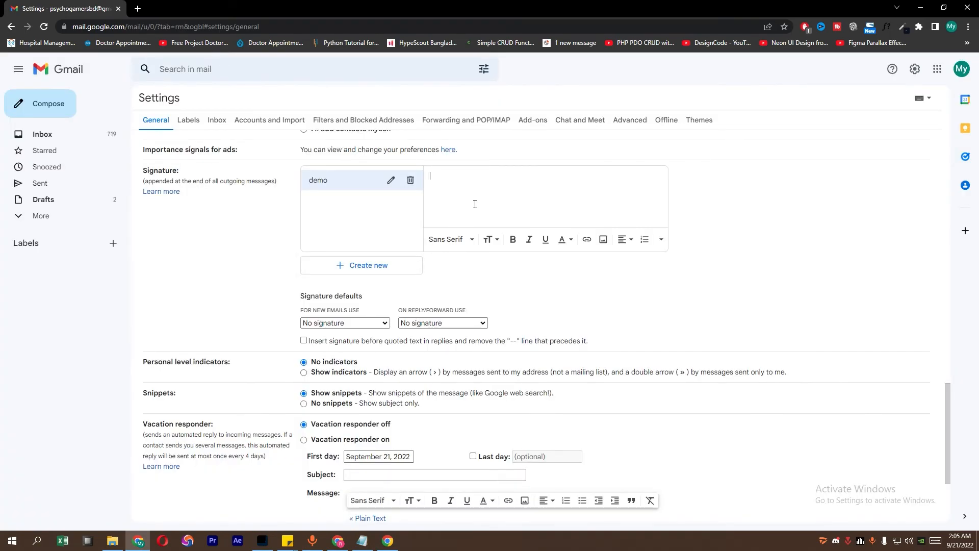
Paste the copied contact card into the demo signature's content and check how it looks there
right_click(475, 204)
click(508, 280)
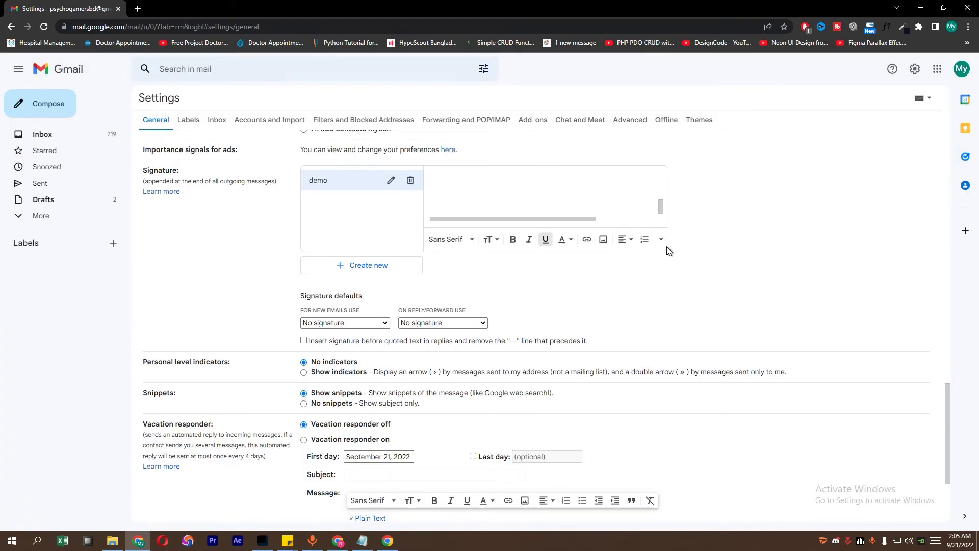
scroll(505, 198, up, 3)
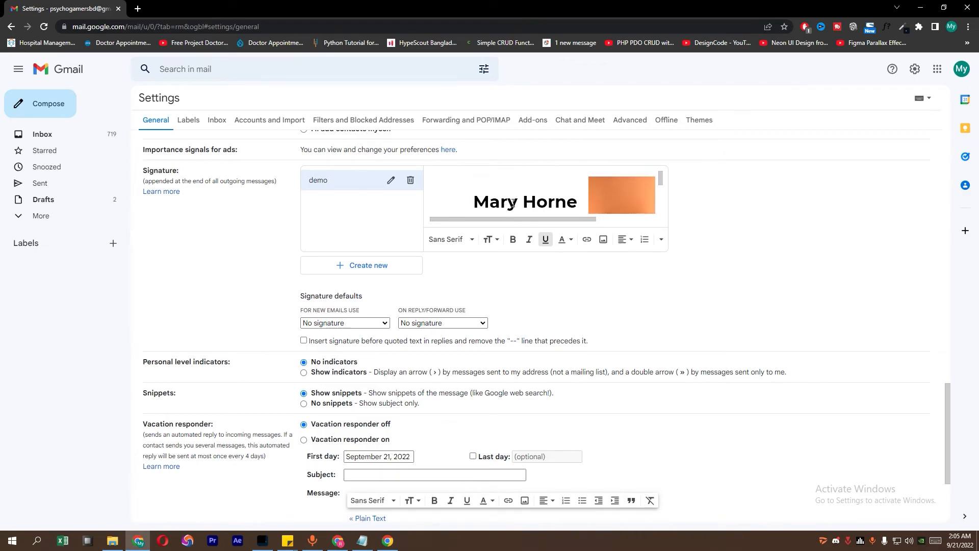
scroll(512, 203, up, 1)
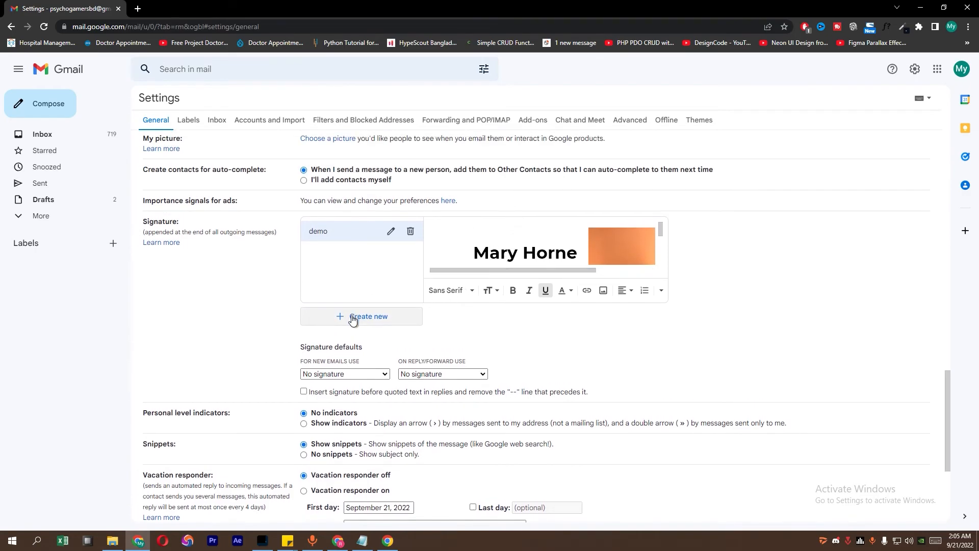
Save demo as the default signature for new emails and open a new message
click(371, 375)
click(334, 395)
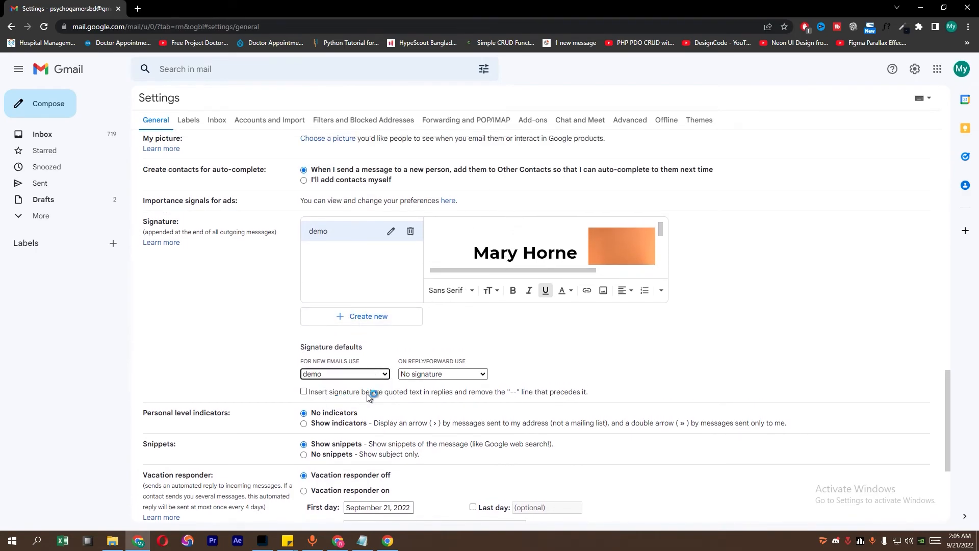
scroll(542, 396, down, 4)
click(515, 468)
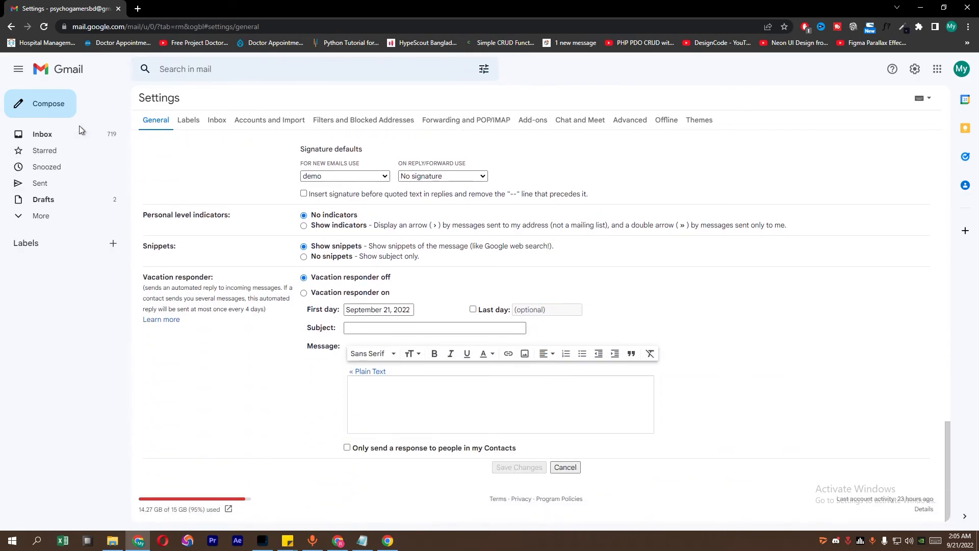
click(41, 102)
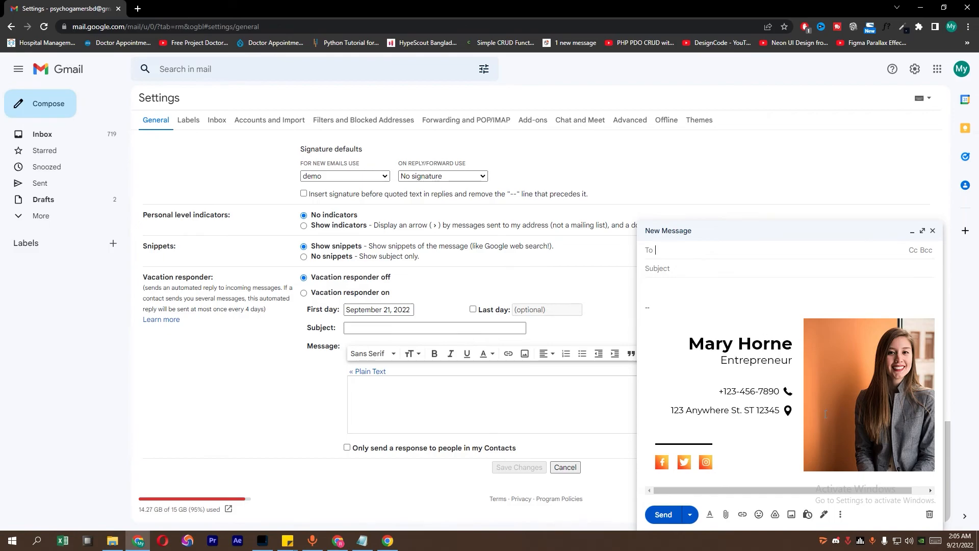
Try the Small size on the signature's name image in the new message and restore it to Best fit
click(754, 348)
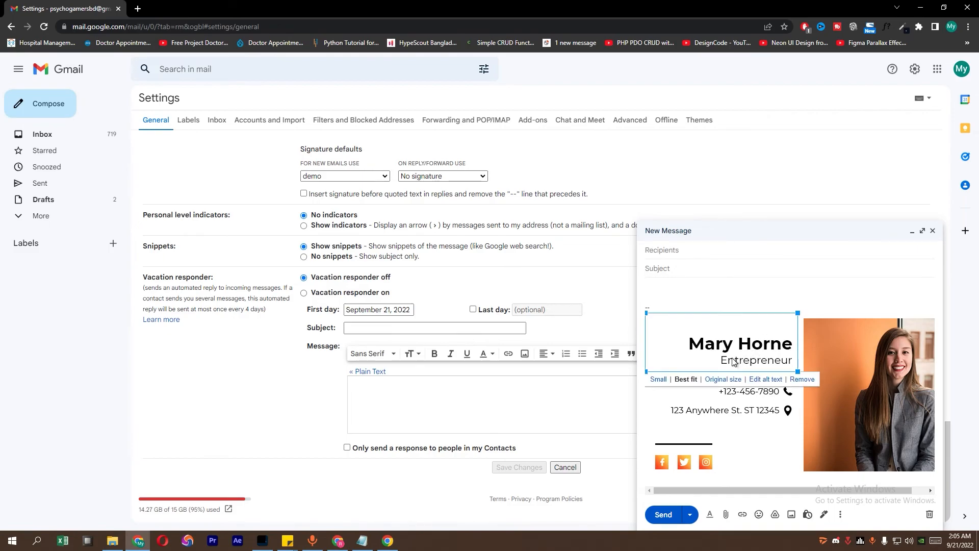
click(654, 379)
click(688, 331)
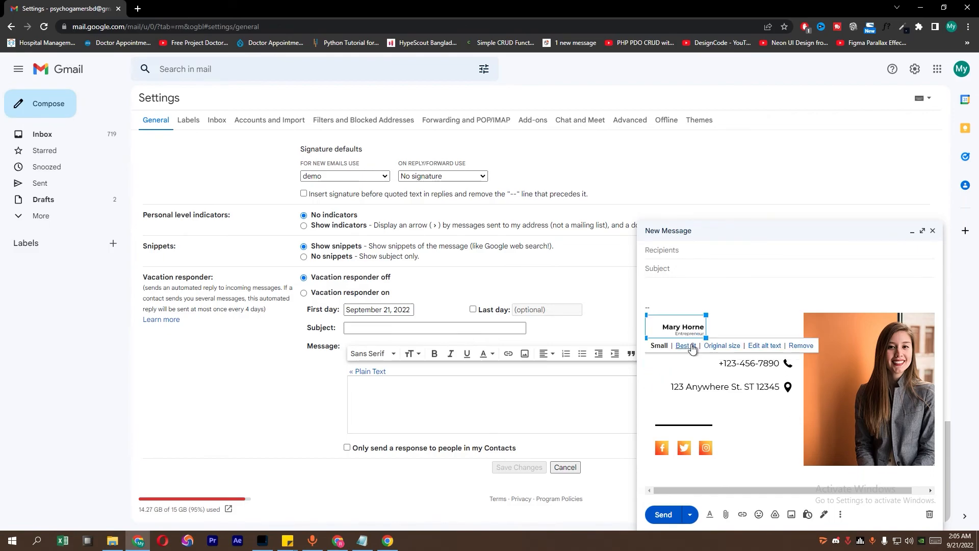
click(690, 345)
click(754, 354)
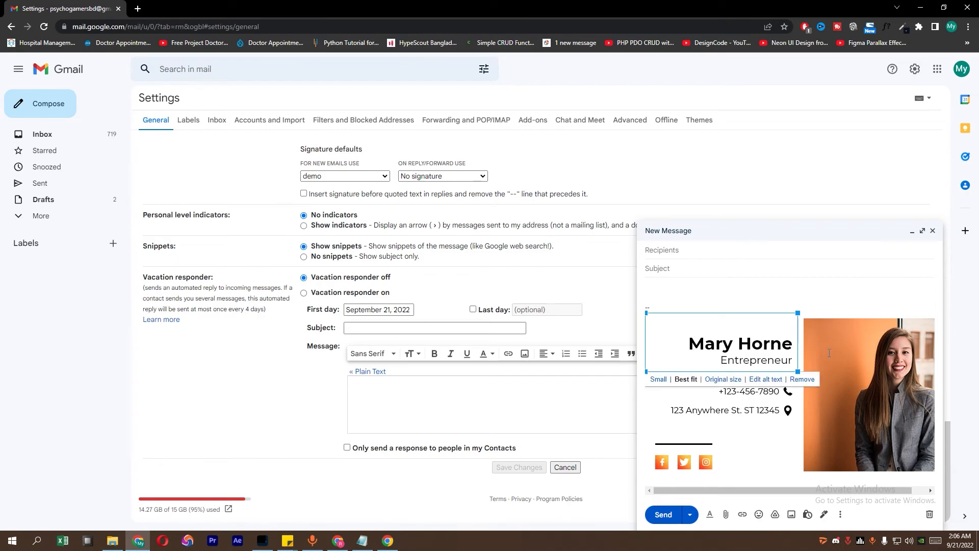
Examine the links of the phone, address, Instagram, Twitter and Facebook images in the message's signature, plus the photo and divider line slices
click(752, 394)
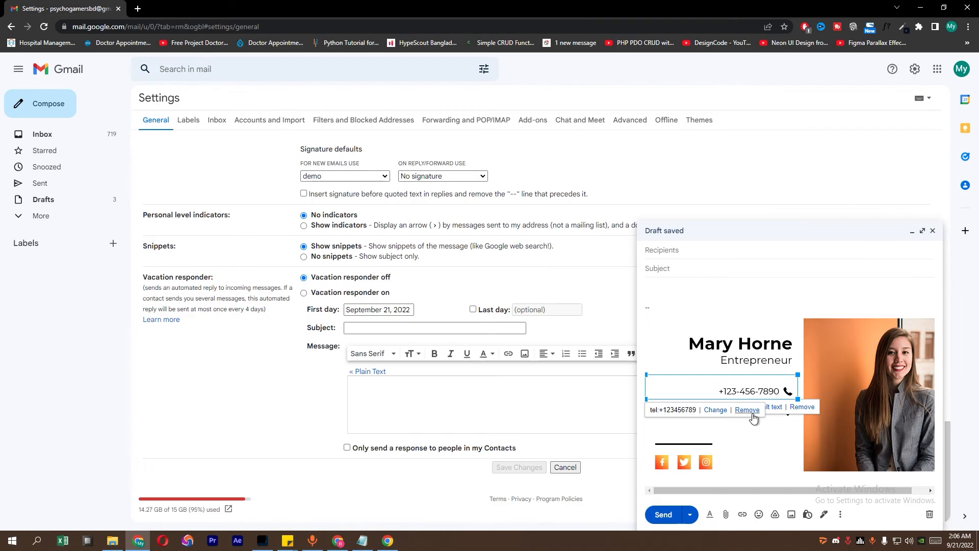
click(764, 438)
click(767, 414)
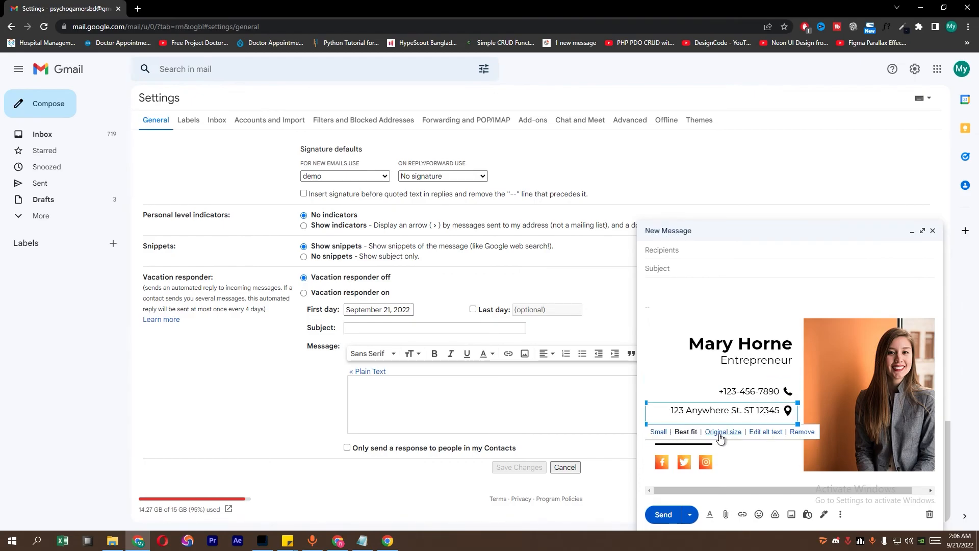
click(707, 463)
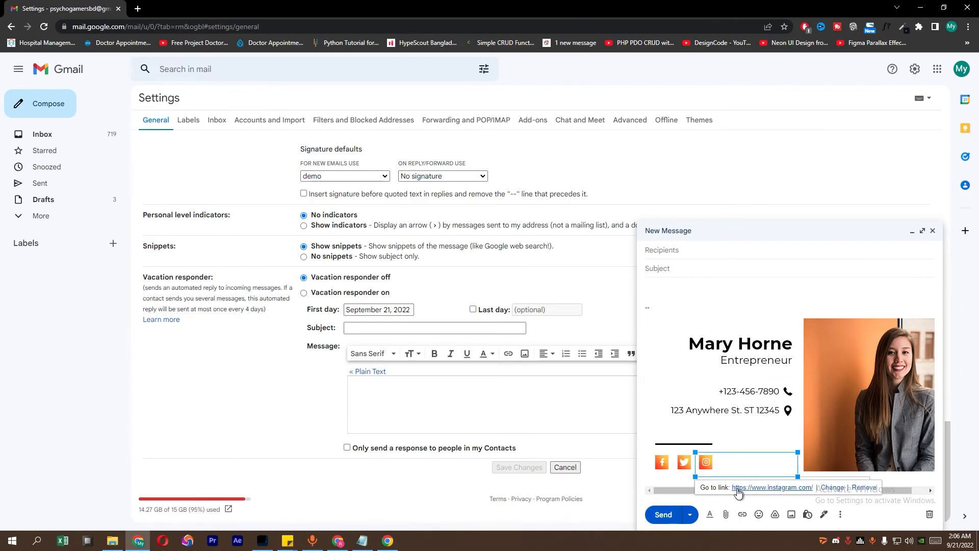
click(692, 468)
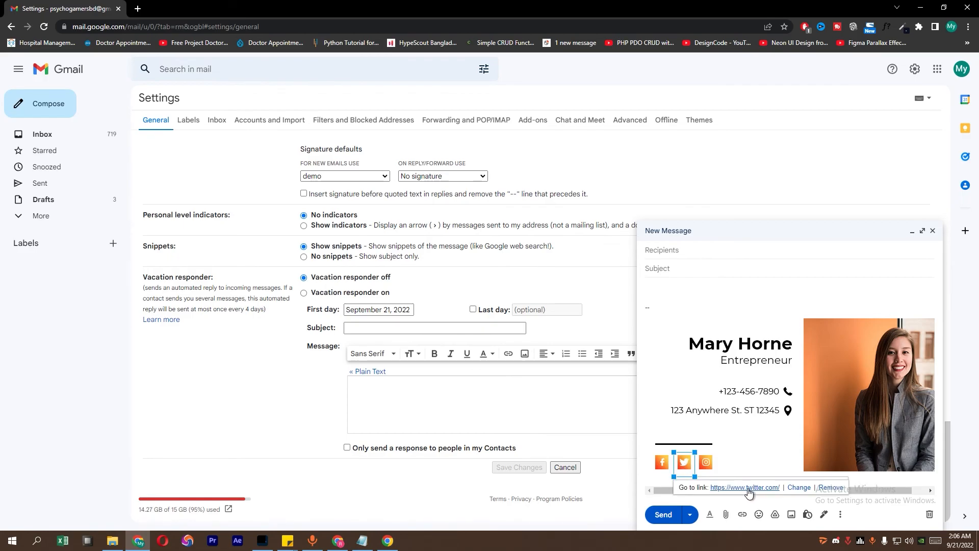
click(663, 466)
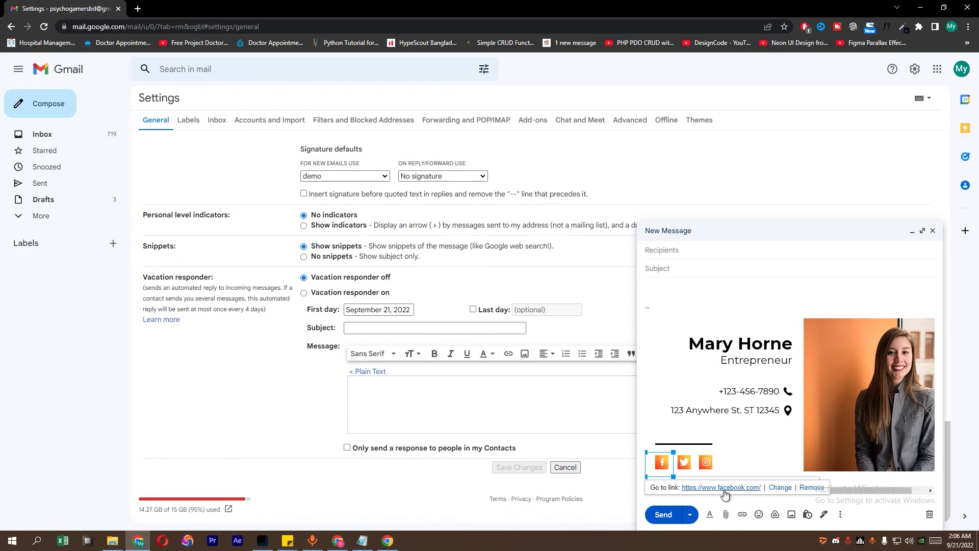
click(856, 444)
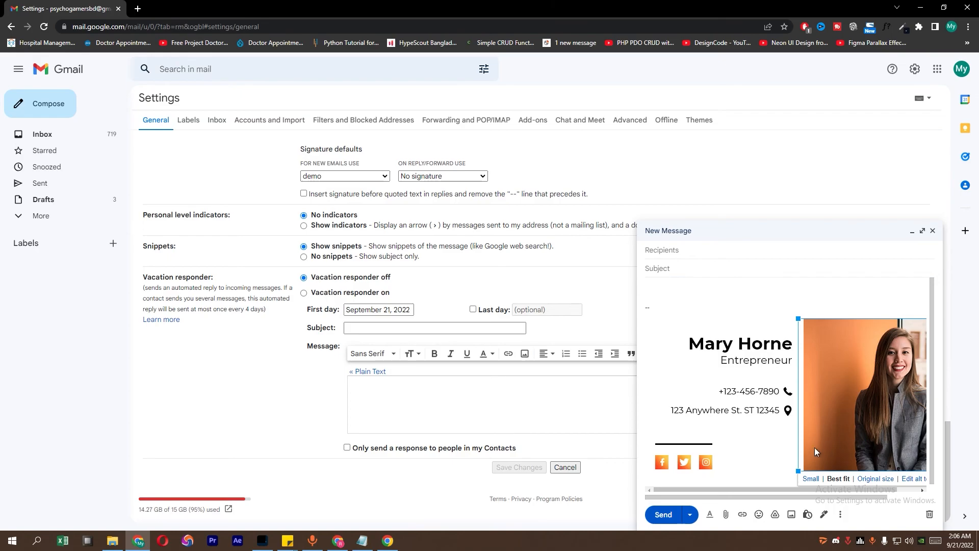
click(753, 455)
click(732, 441)
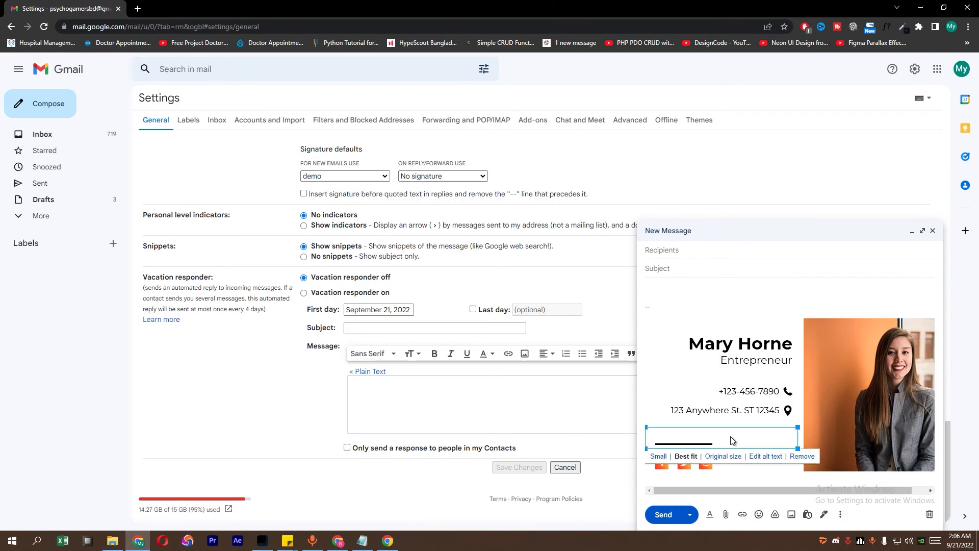
click(759, 298)
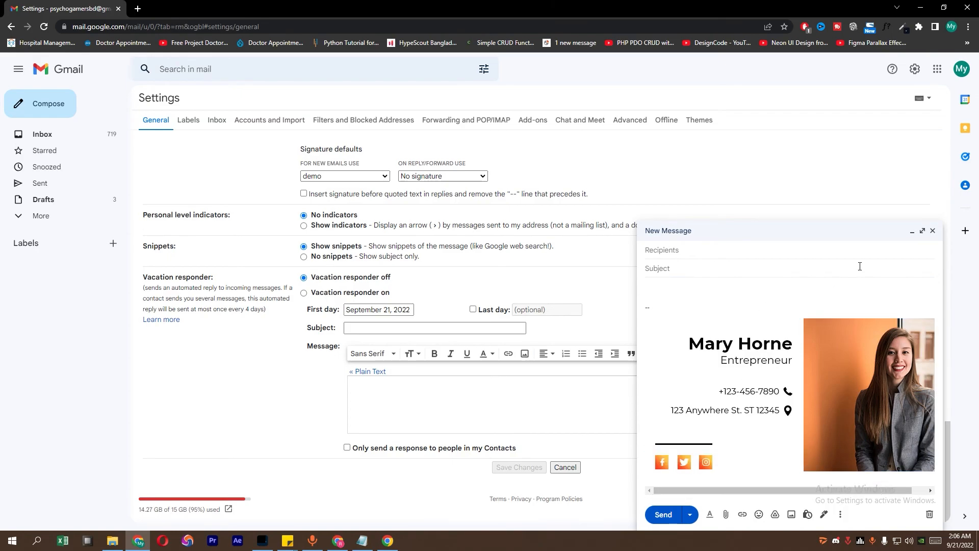